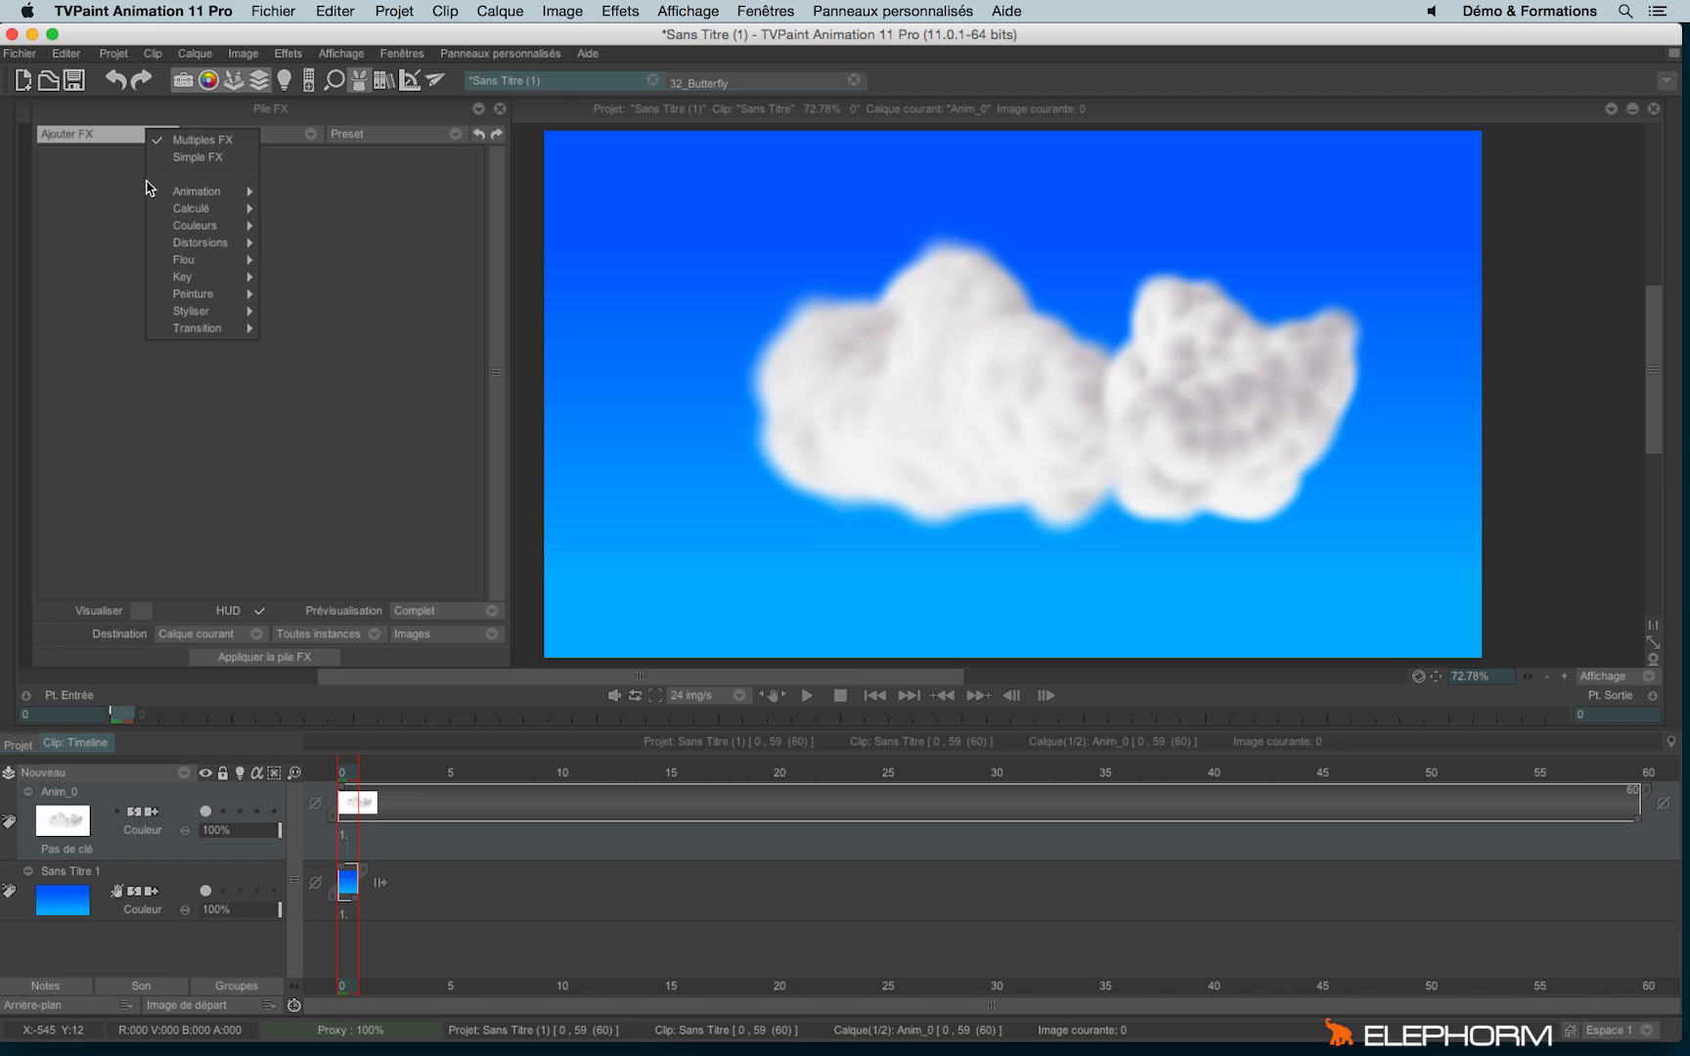
Add the KeyFramer animation effect to the FX stack for the cloud layer.
{"action": "mouse_move", "coordinate": [205, 196]}
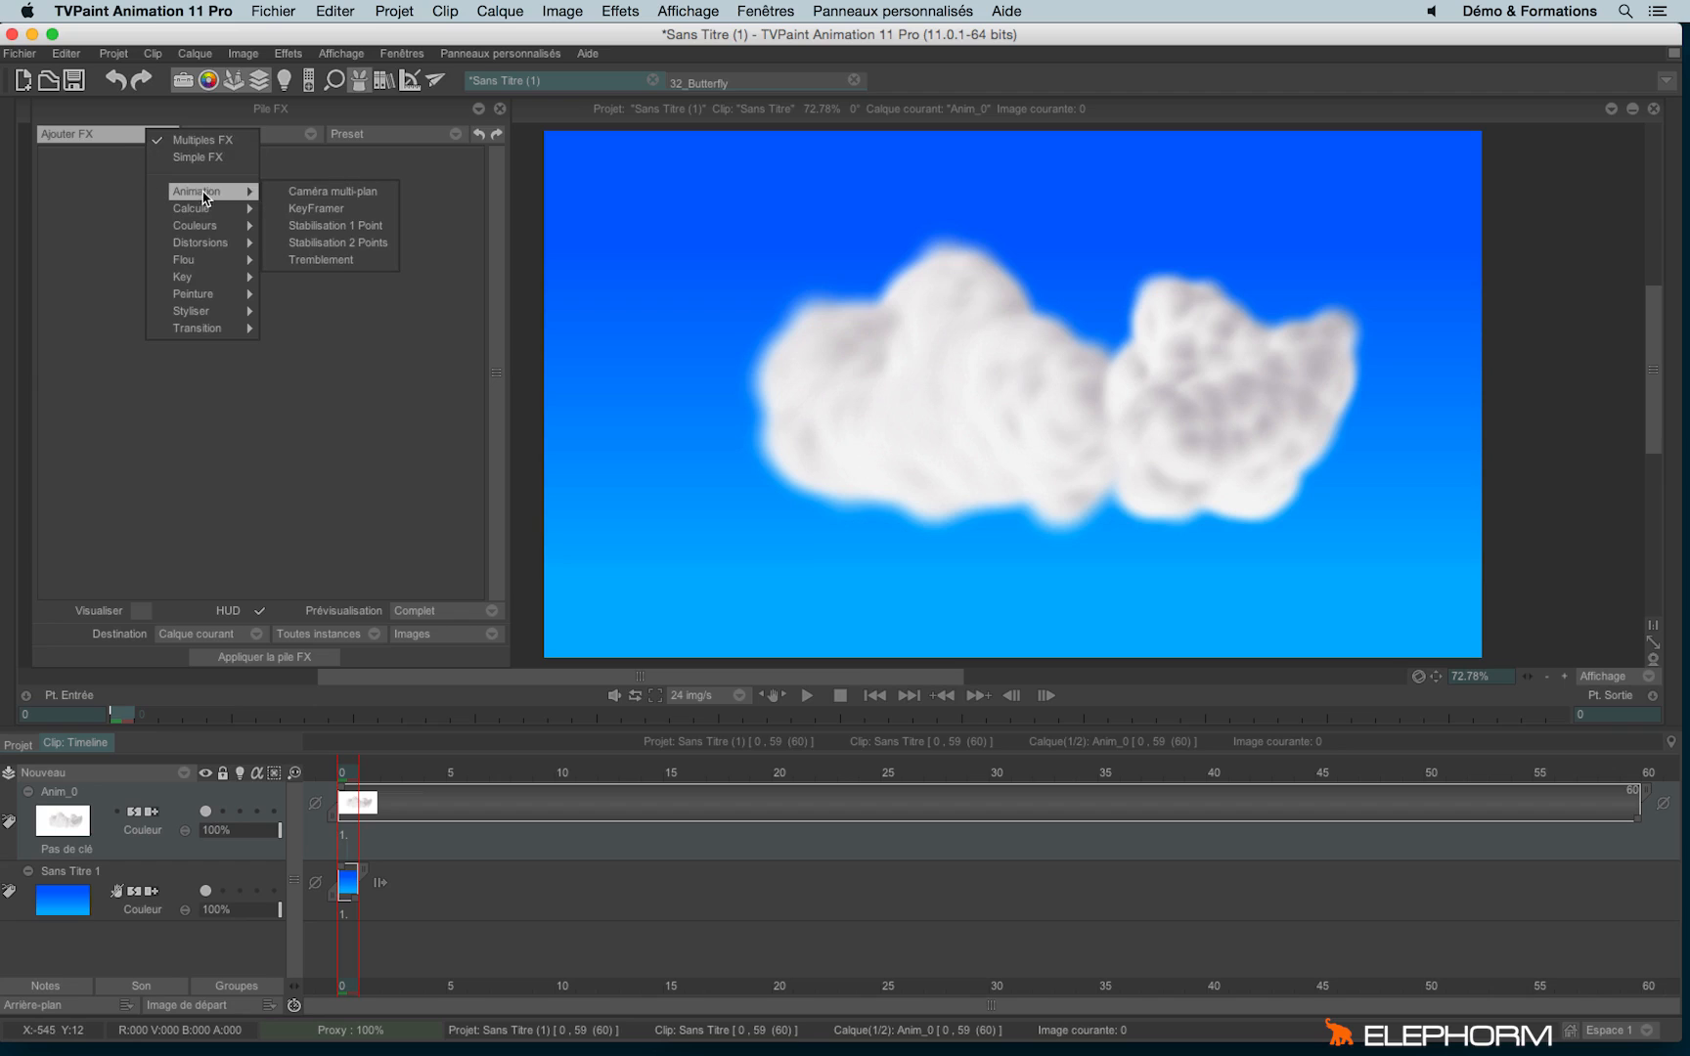
{"action": "left_click", "coordinate": [333, 210]}
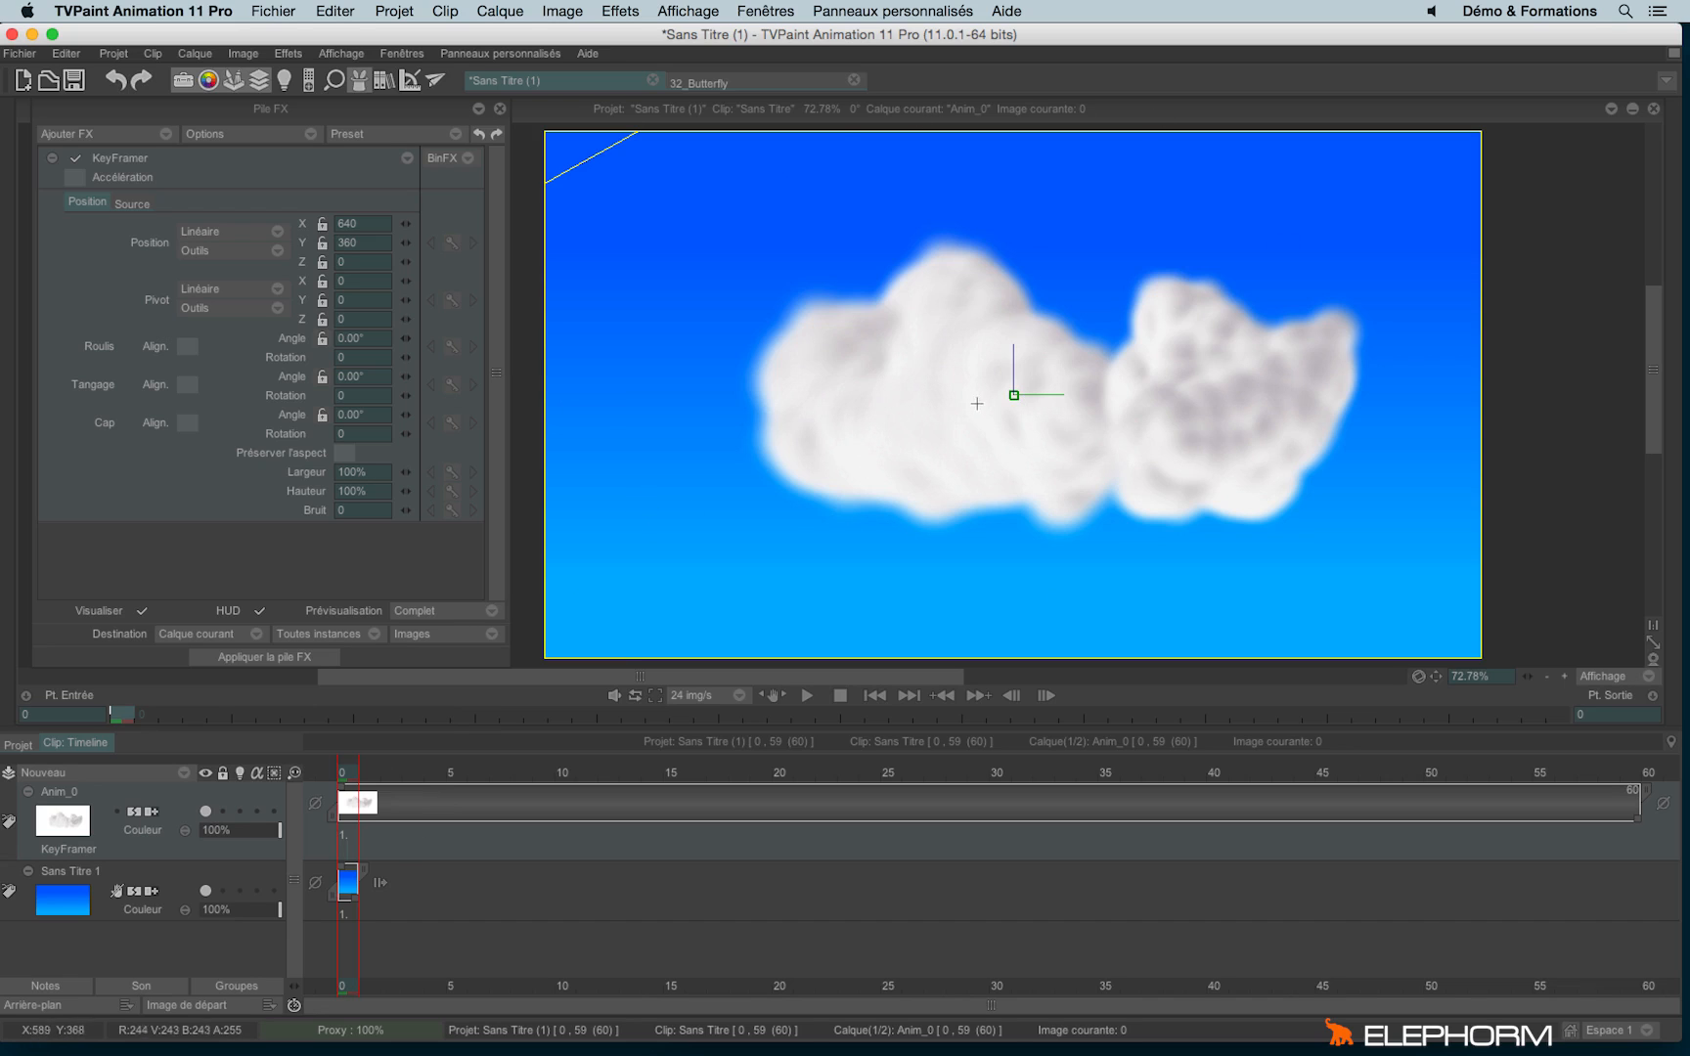
Move the cloud partly past the canvas's right edge, to about X 1378, Y 353, and create a KeyFramer key at frame 0.
{"action": "left_click_drag", "start_coordinate": [1014, 395], "coordinate": [1552, 388]}
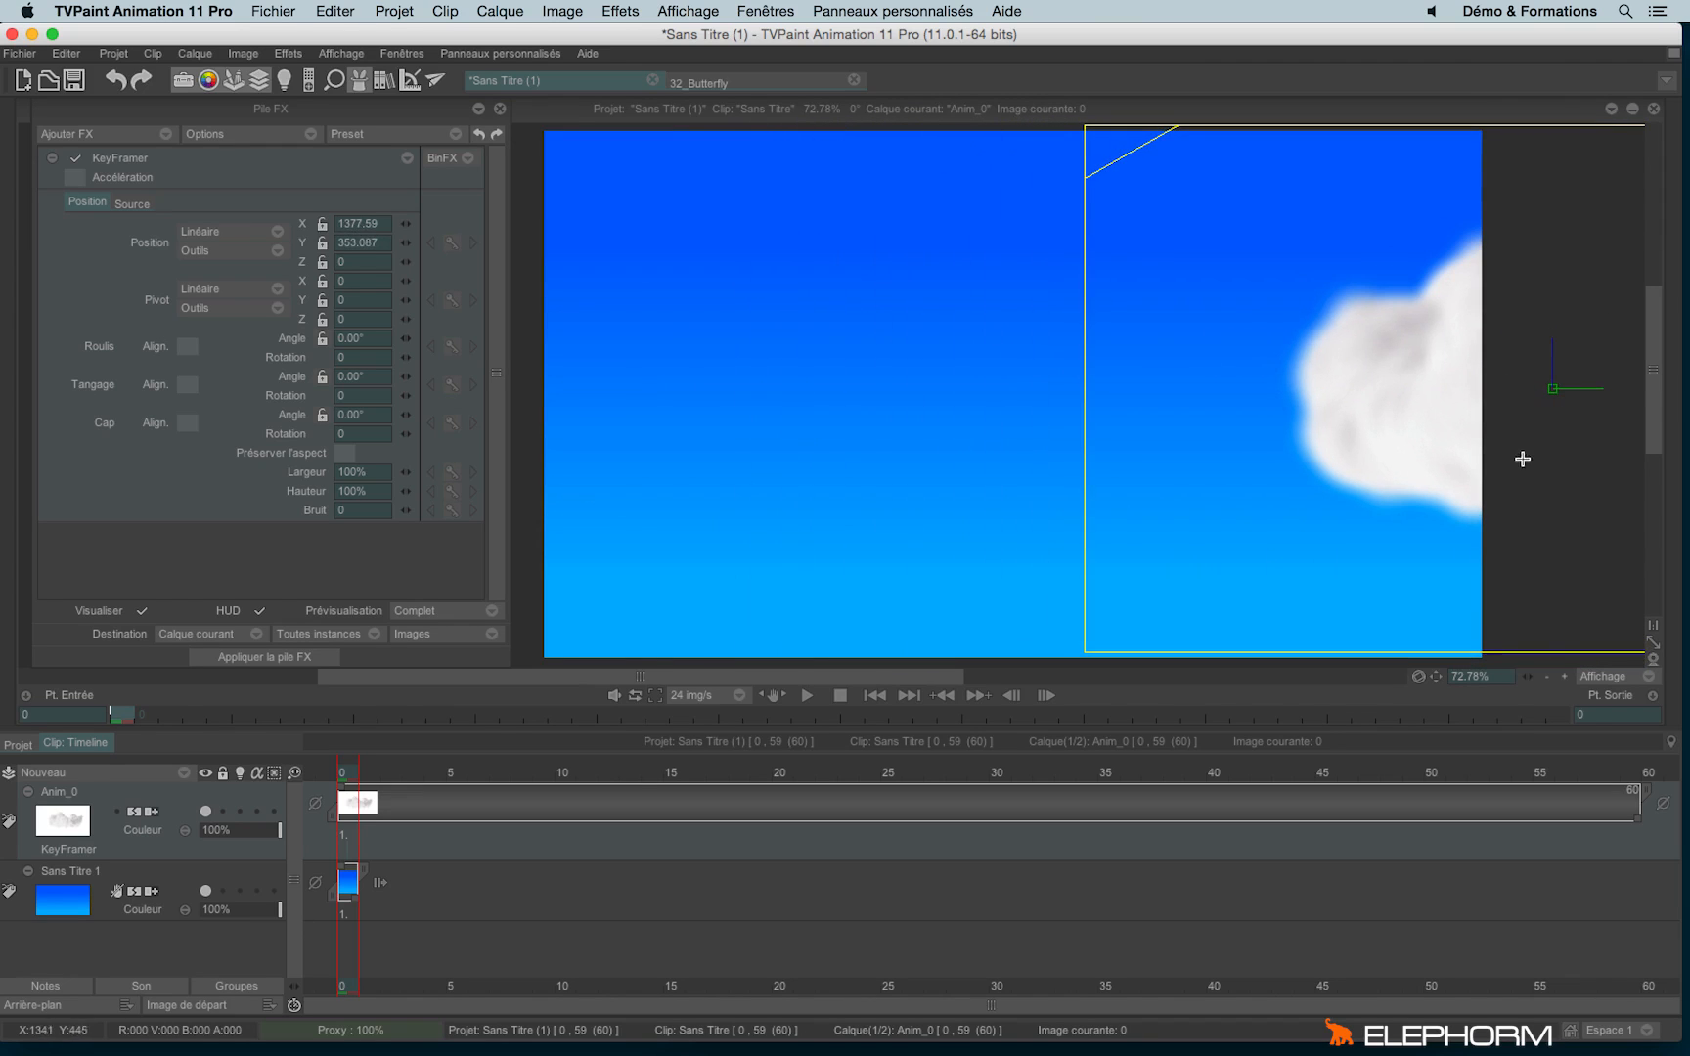
{"action": "left_click", "coordinate": [407, 157]}
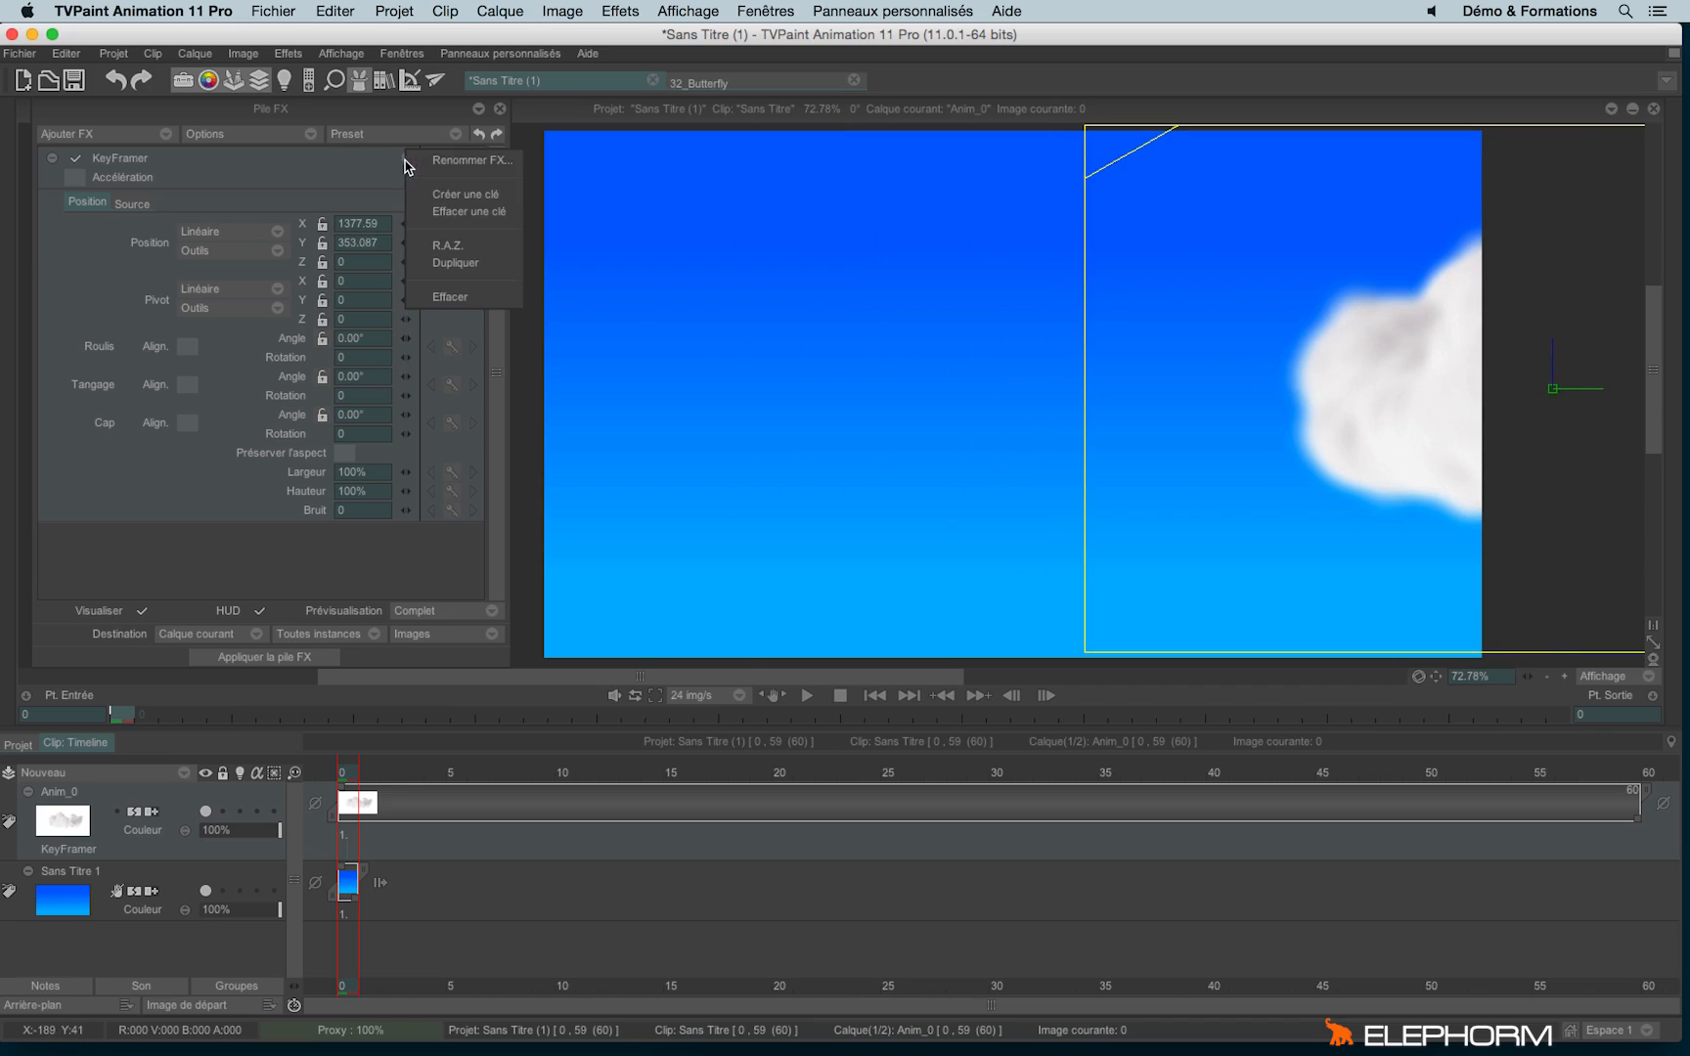
{"action": "left_click", "coordinate": [444, 196]}
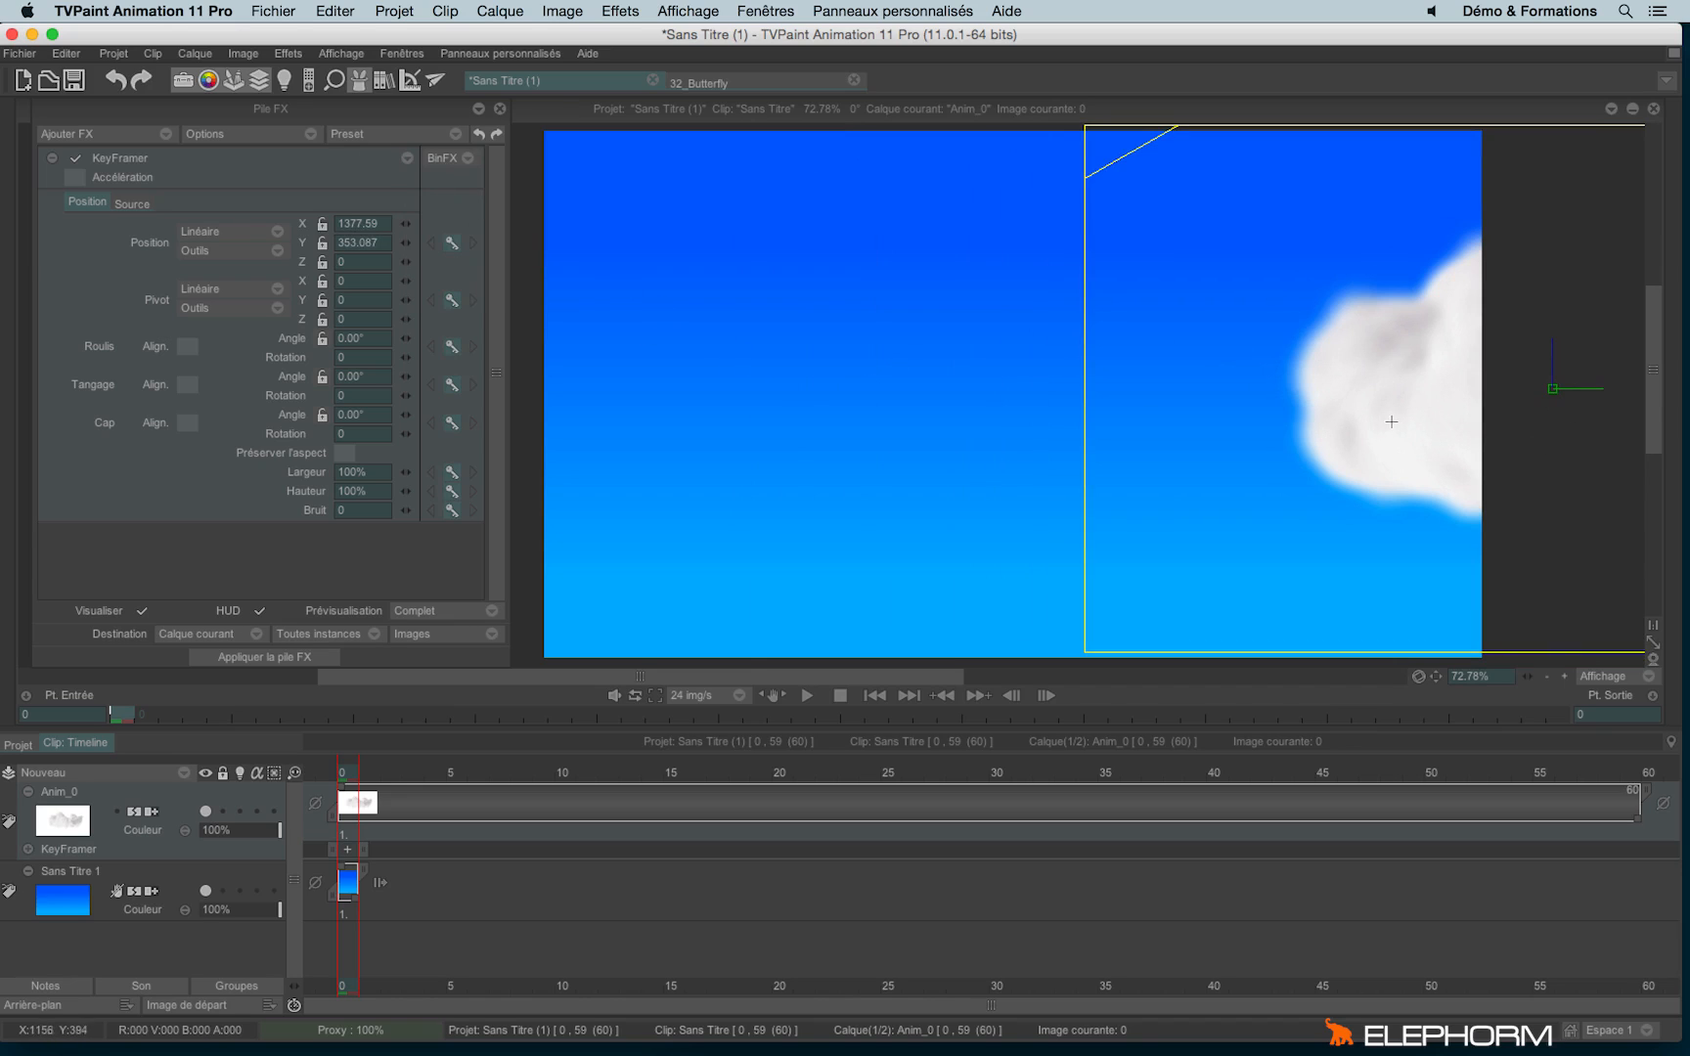
Move the cloud straight across to the canvas's left edge at frame 59 and check the motion between the two keys.
{"action": "left_click", "coordinate": [1627, 778]}
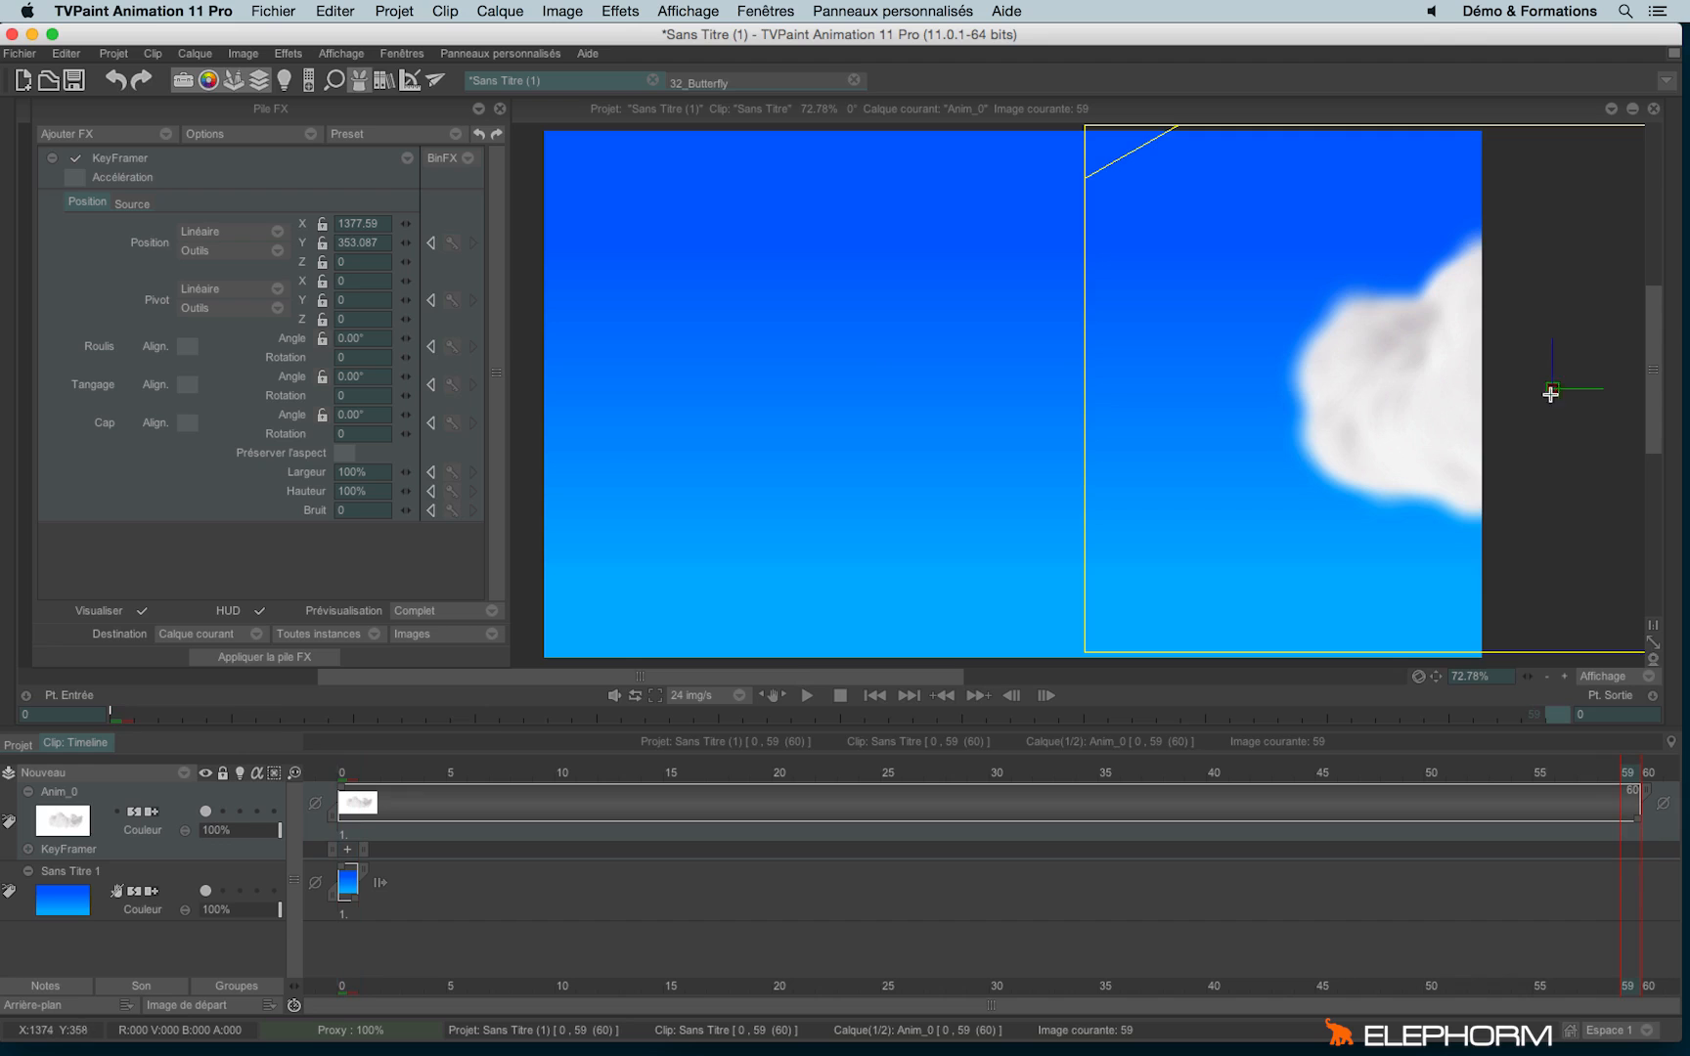
{"action": "left_click_drag", "start_coordinate": [1553, 388], "coordinate": [594, 388]}
{"action": "mouse_move", "coordinate": [349, 777]}
{"action": "left_mouse_down"}
{"action": "mouse_move", "coordinate": [927, 732]}
{"action": "mouse_move", "coordinate": [1194, 748]}
{"action": "mouse_move", "coordinate": [344, 802]}
{"action": "left_mouse_up"}
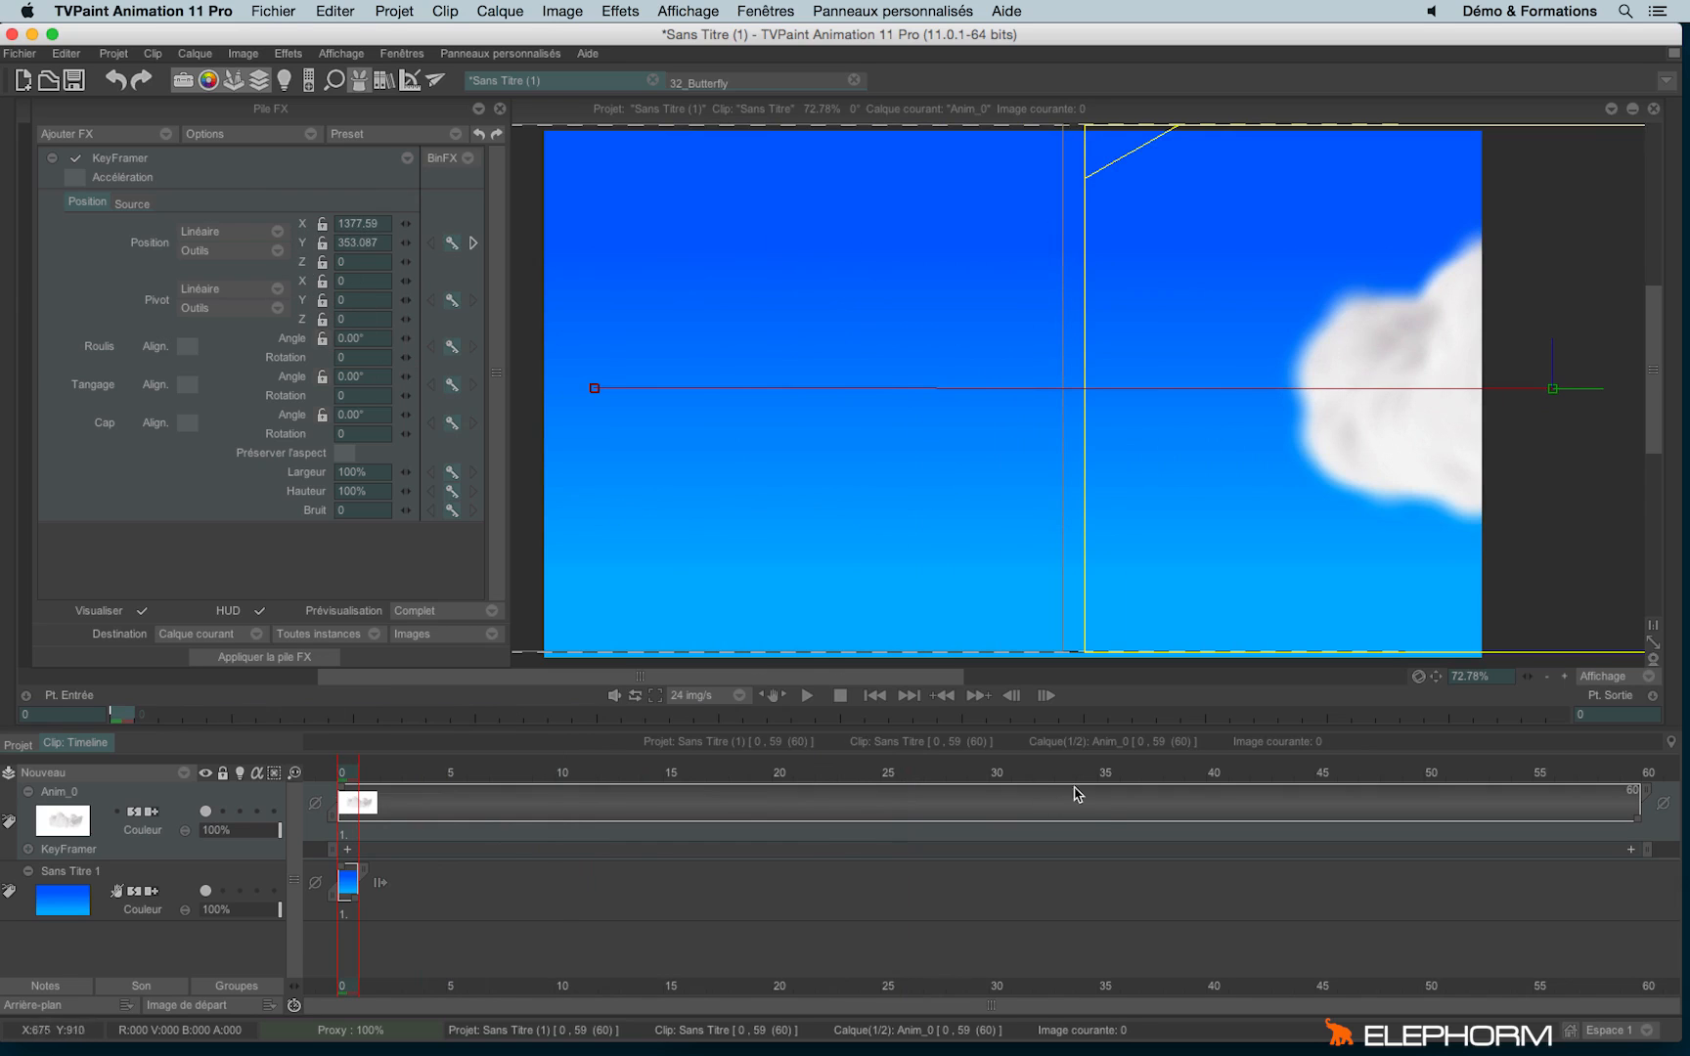
{"action": "left_click", "coordinate": [969, 794]}
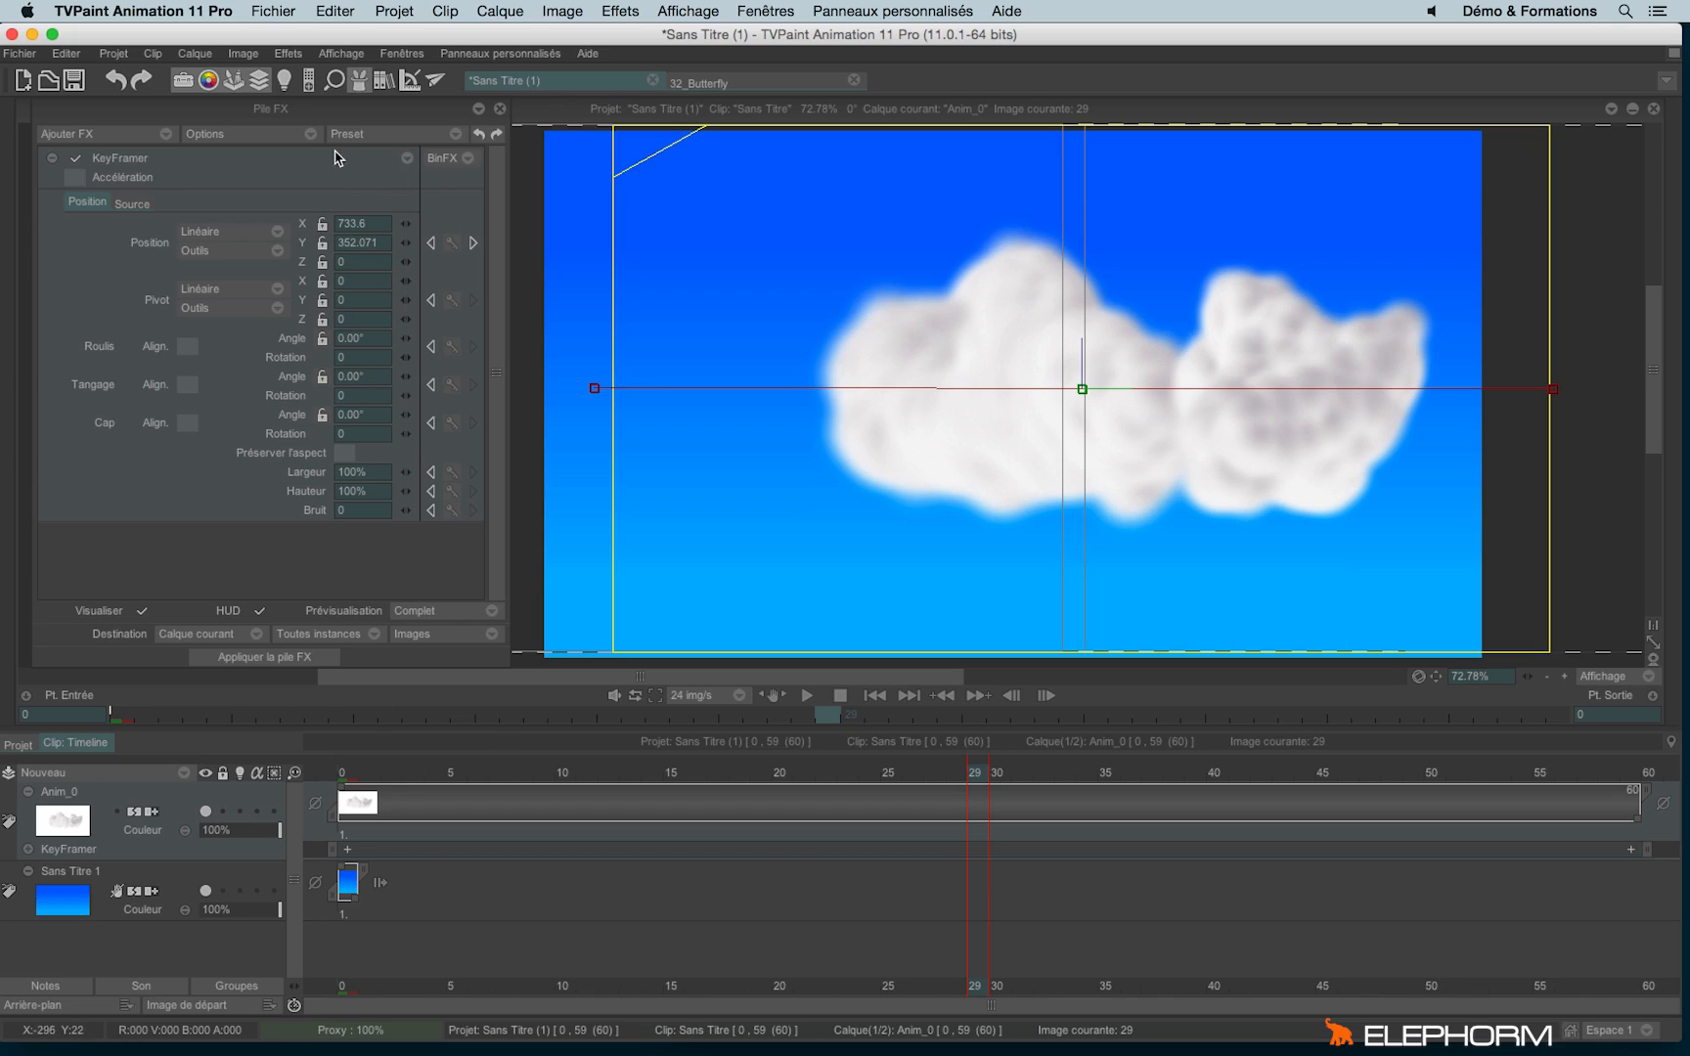
Reset the KeyFramer effect and shift the layer's pivot X to 371.
{"action": "left_click", "coordinate": [407, 166]}
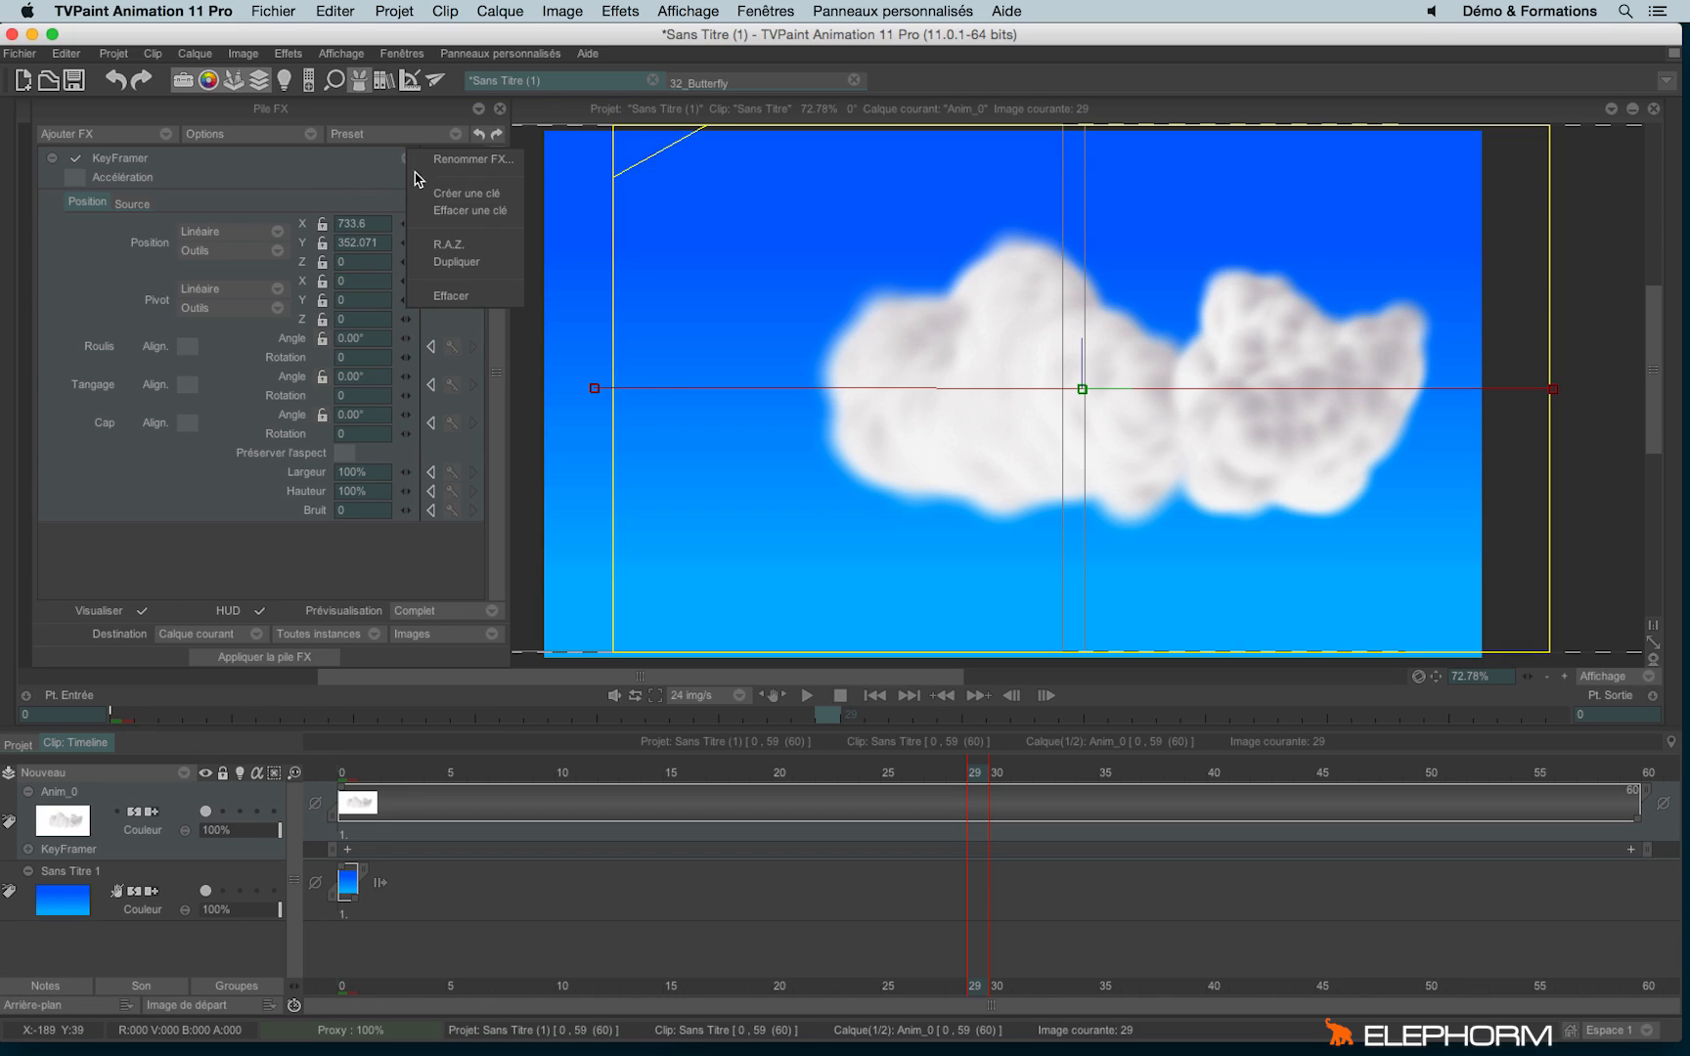
{"action": "left_click", "coordinate": [458, 242]}
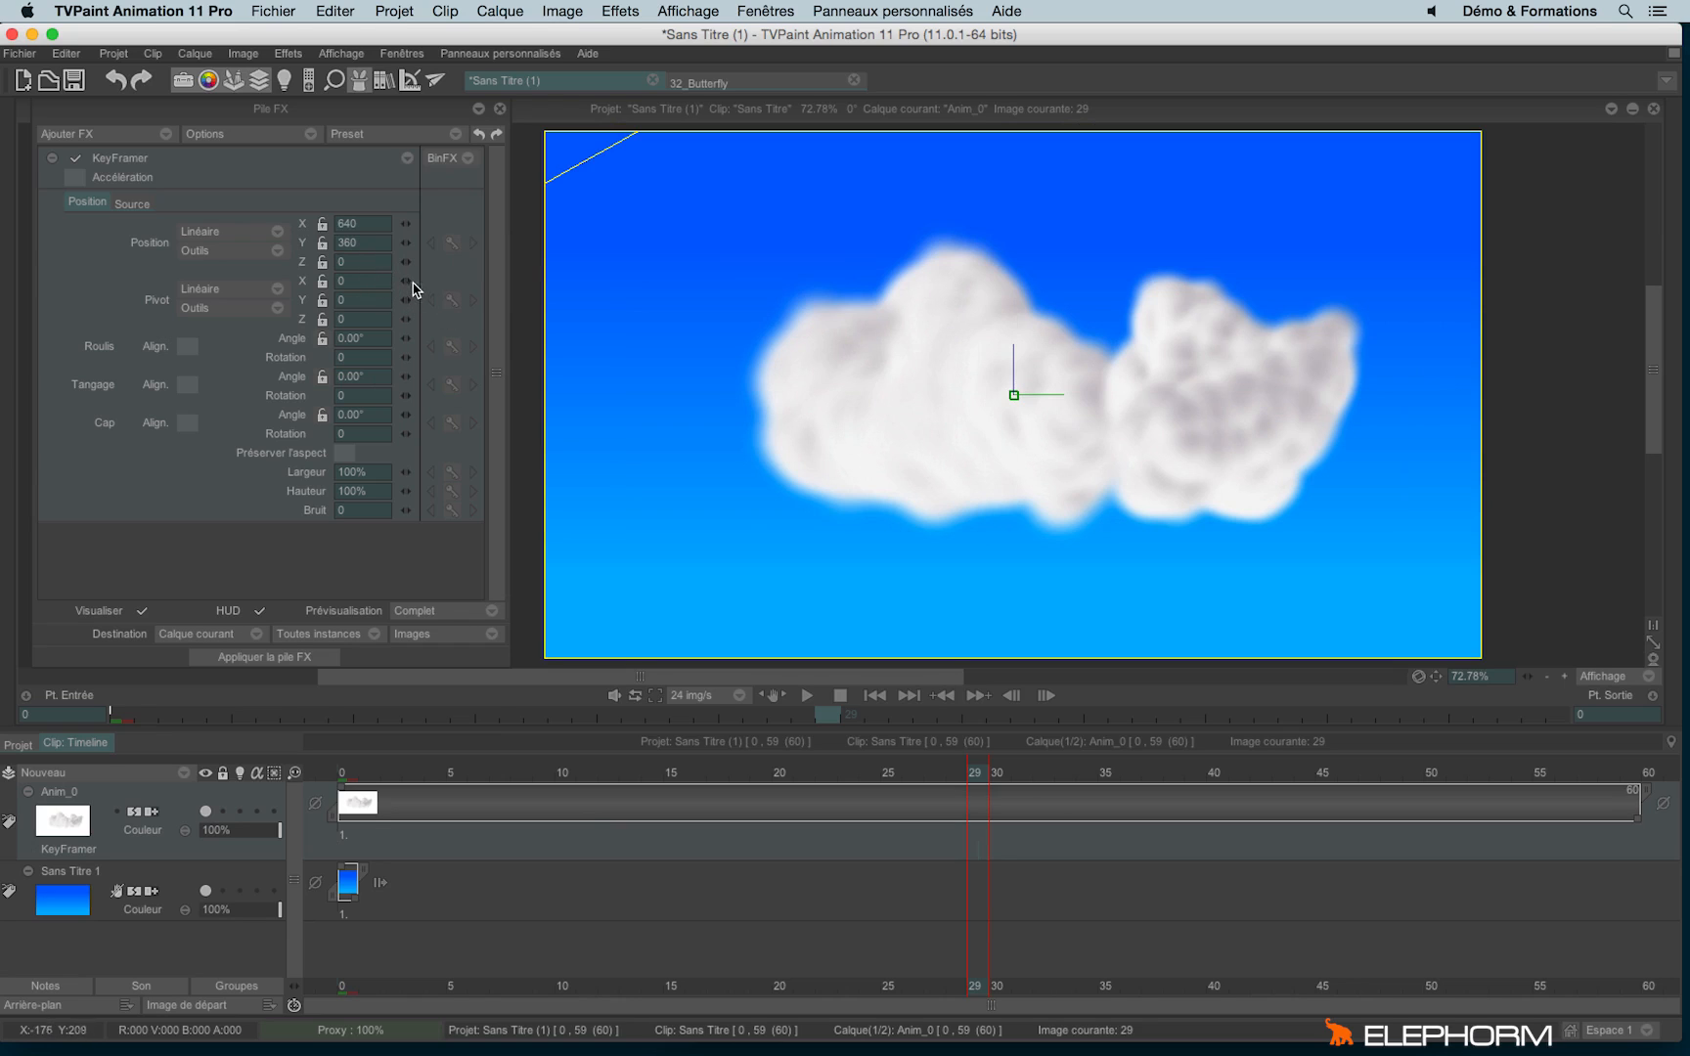
{"action": "left_click_drag", "start_coordinate": [411, 283], "coordinate": [544, 304]}
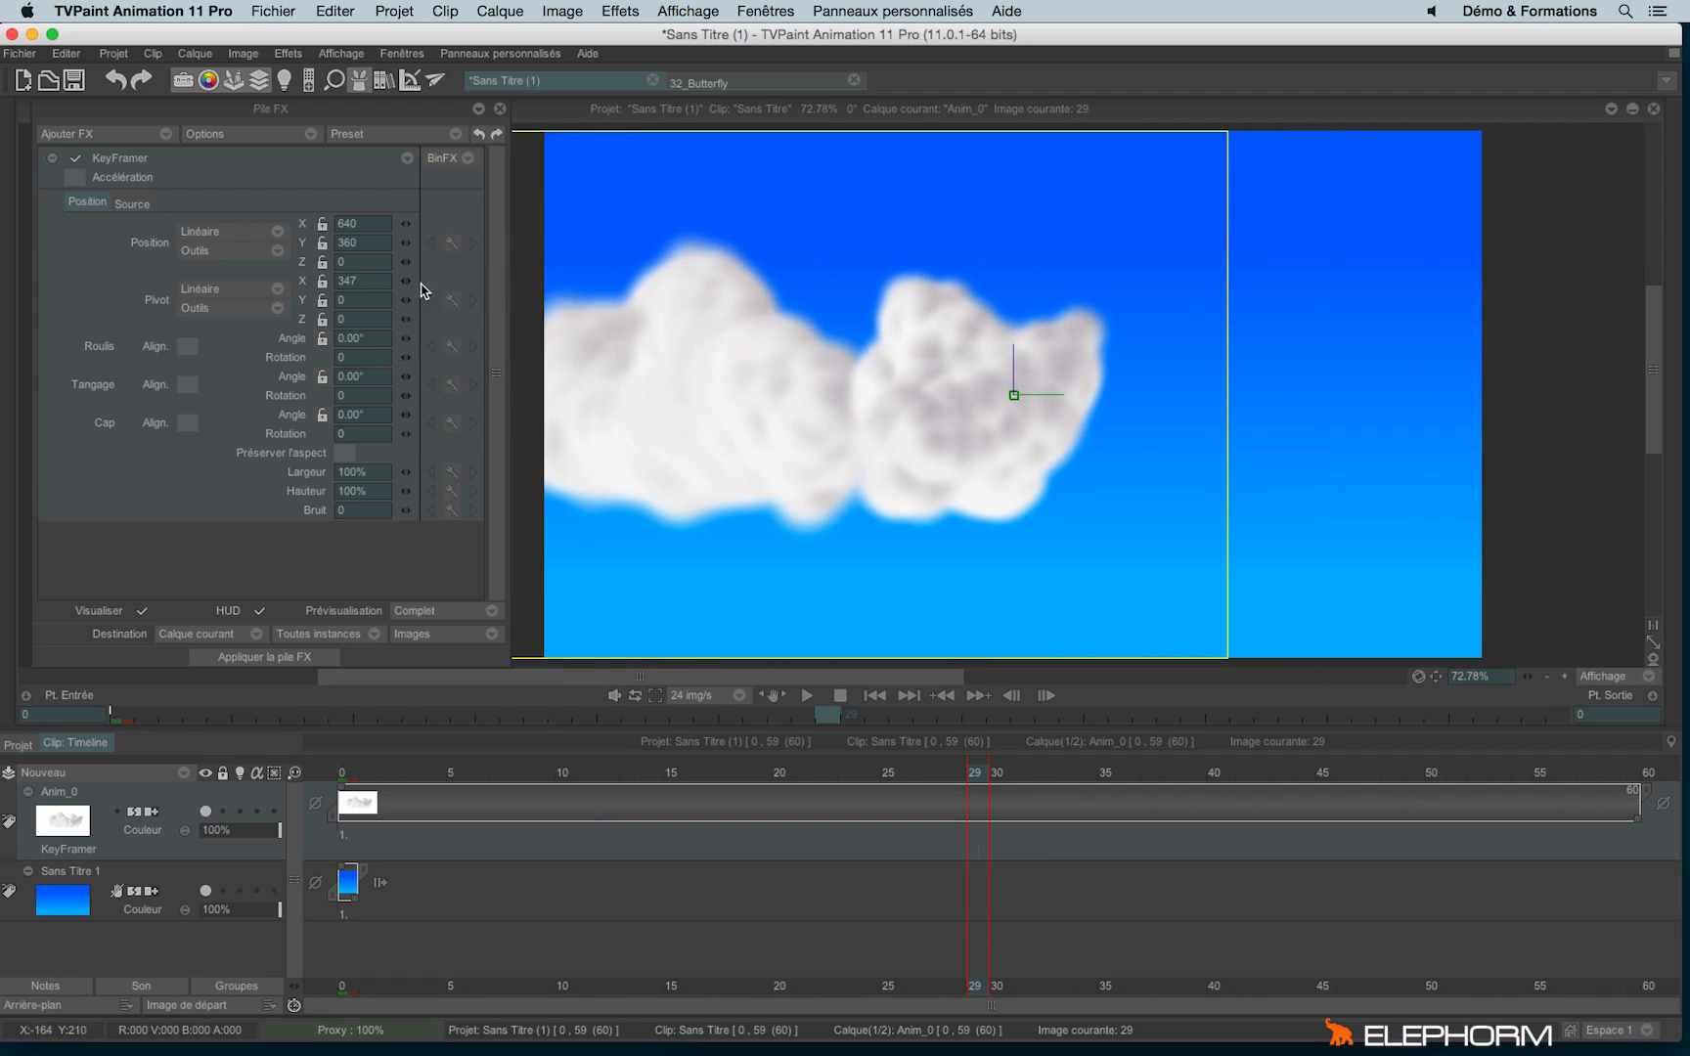
{"action": "left_click_drag", "start_coordinate": [407, 283], "coordinate": [442, 431]}
{"action": "left_click_drag", "start_coordinate": [405, 286], "coordinate": [446, 283]}
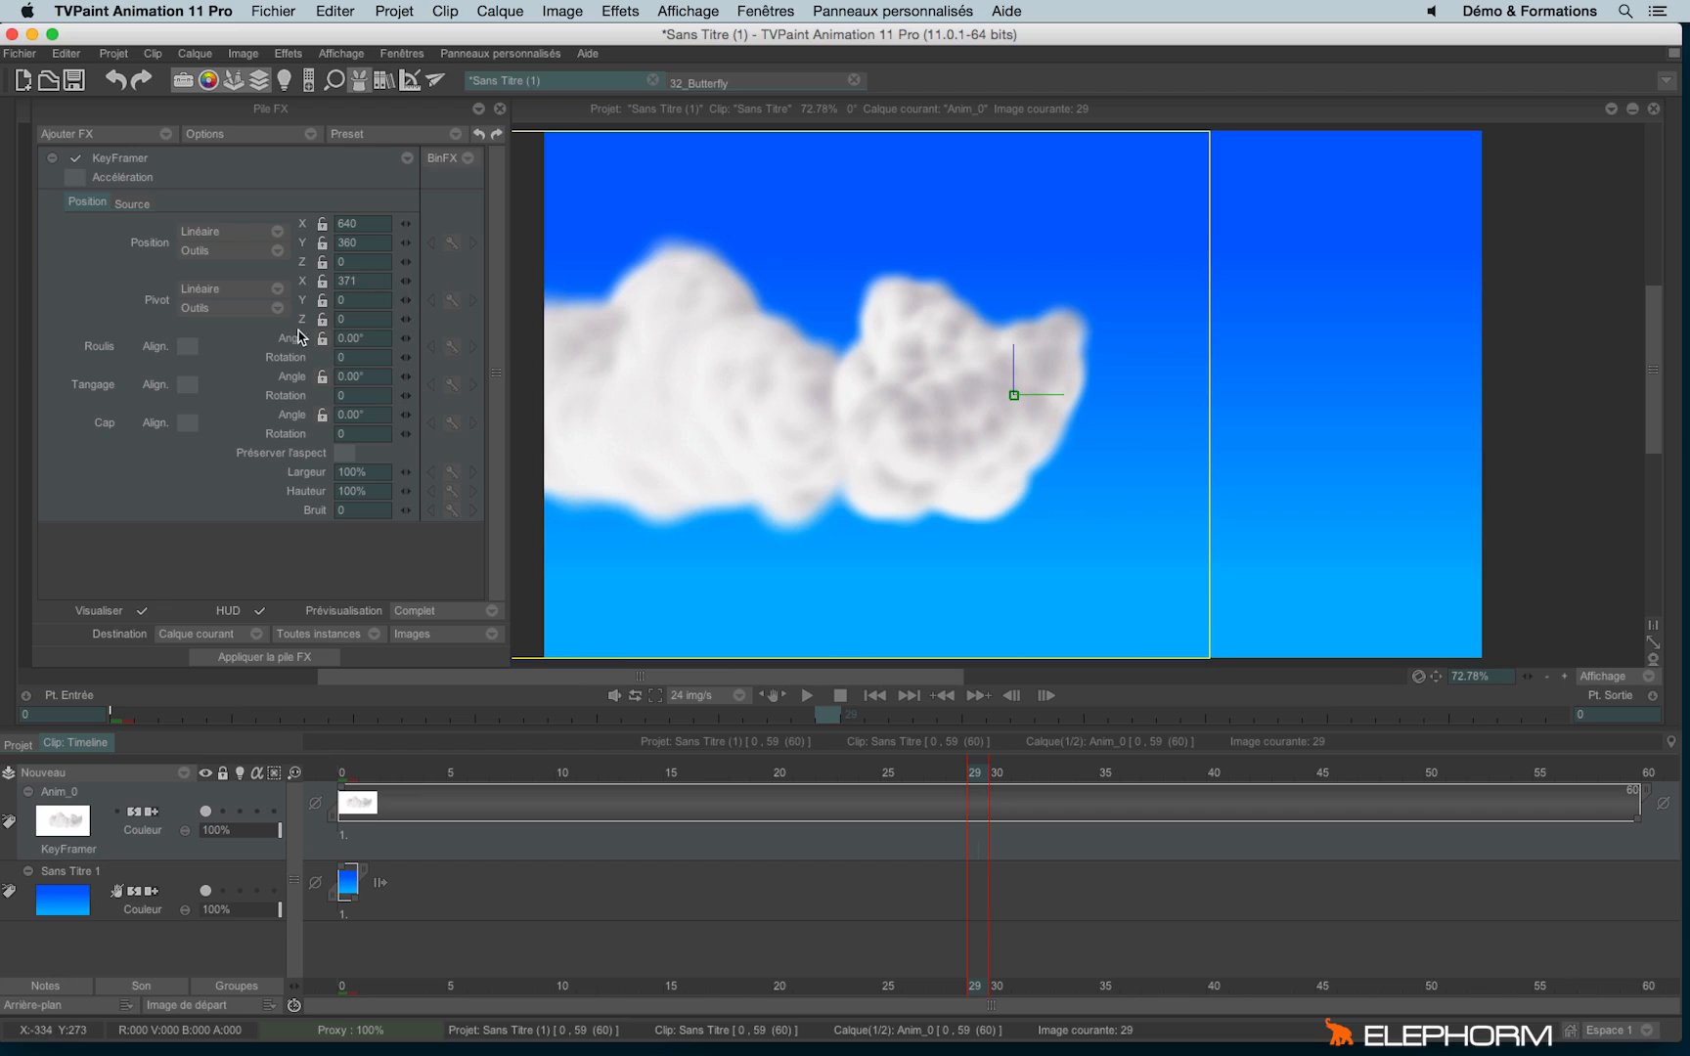
Try a Roulis angle of 61° on the cloud layer and set it back to 0.
{"action": "left_click_drag", "start_coordinate": [413, 339], "coordinate": [427, 344]}
{"action": "left_click", "coordinate": [382, 338]}
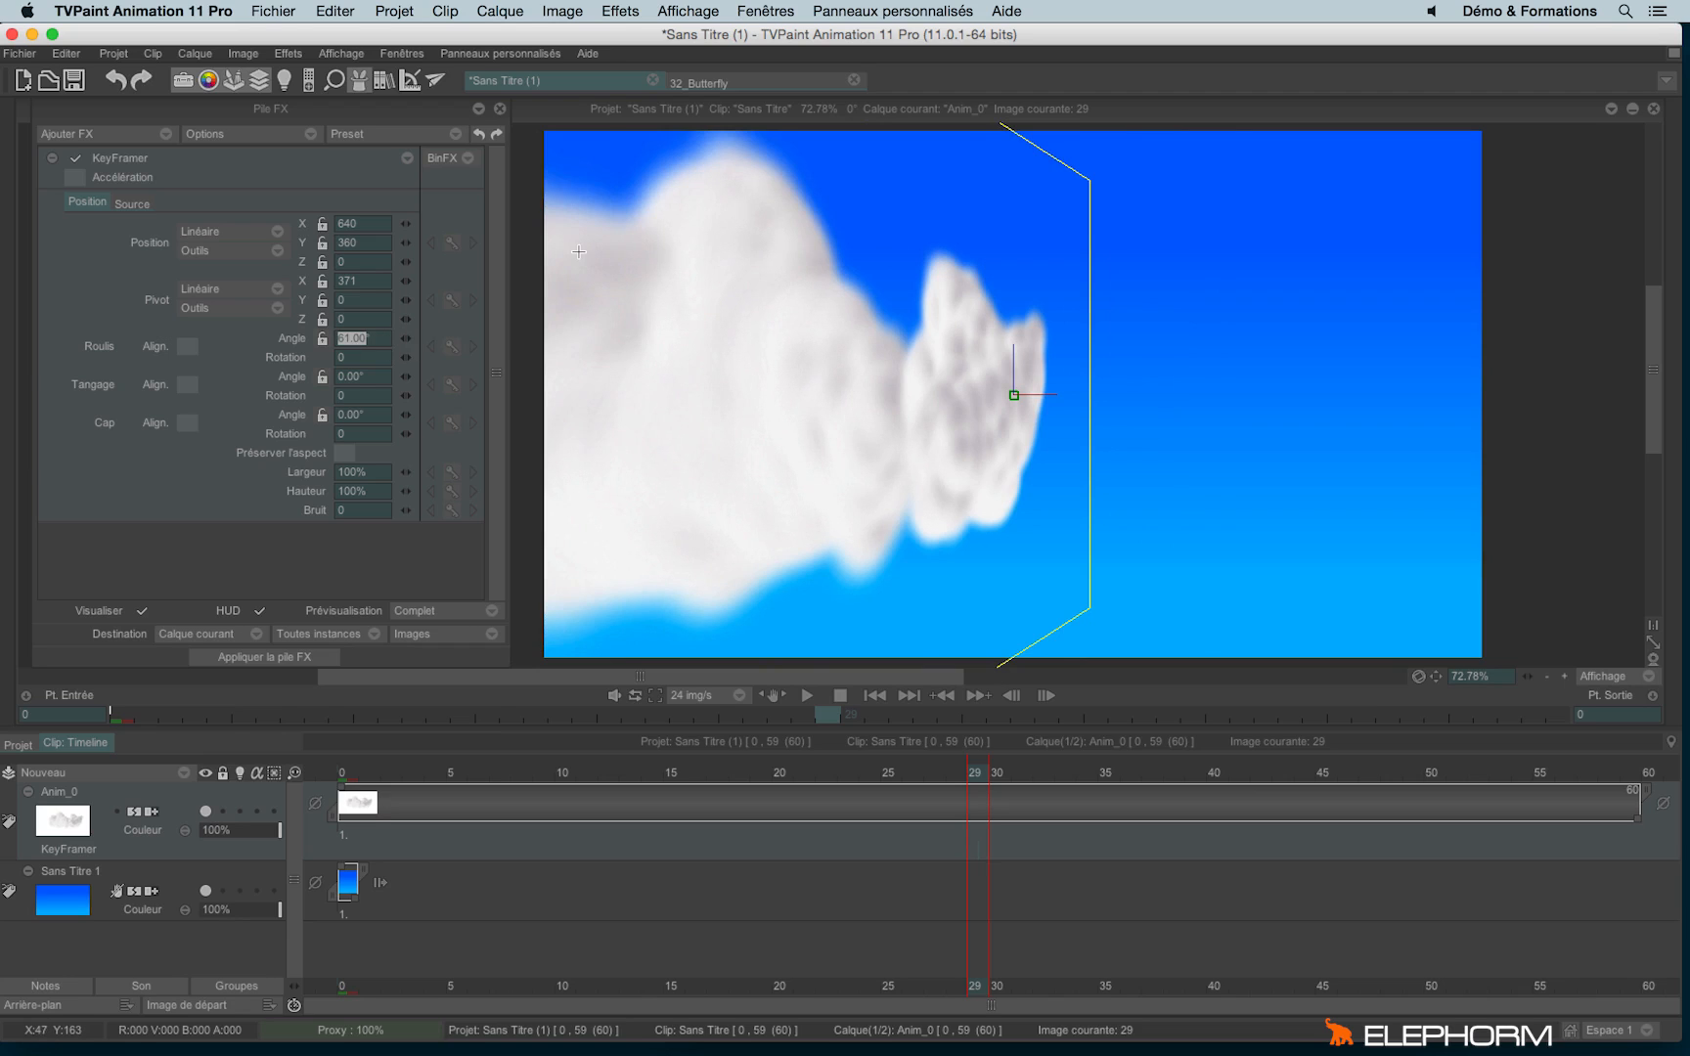
{"action": "type", "text": "0"}
{"action": "key", "text": "Return"}
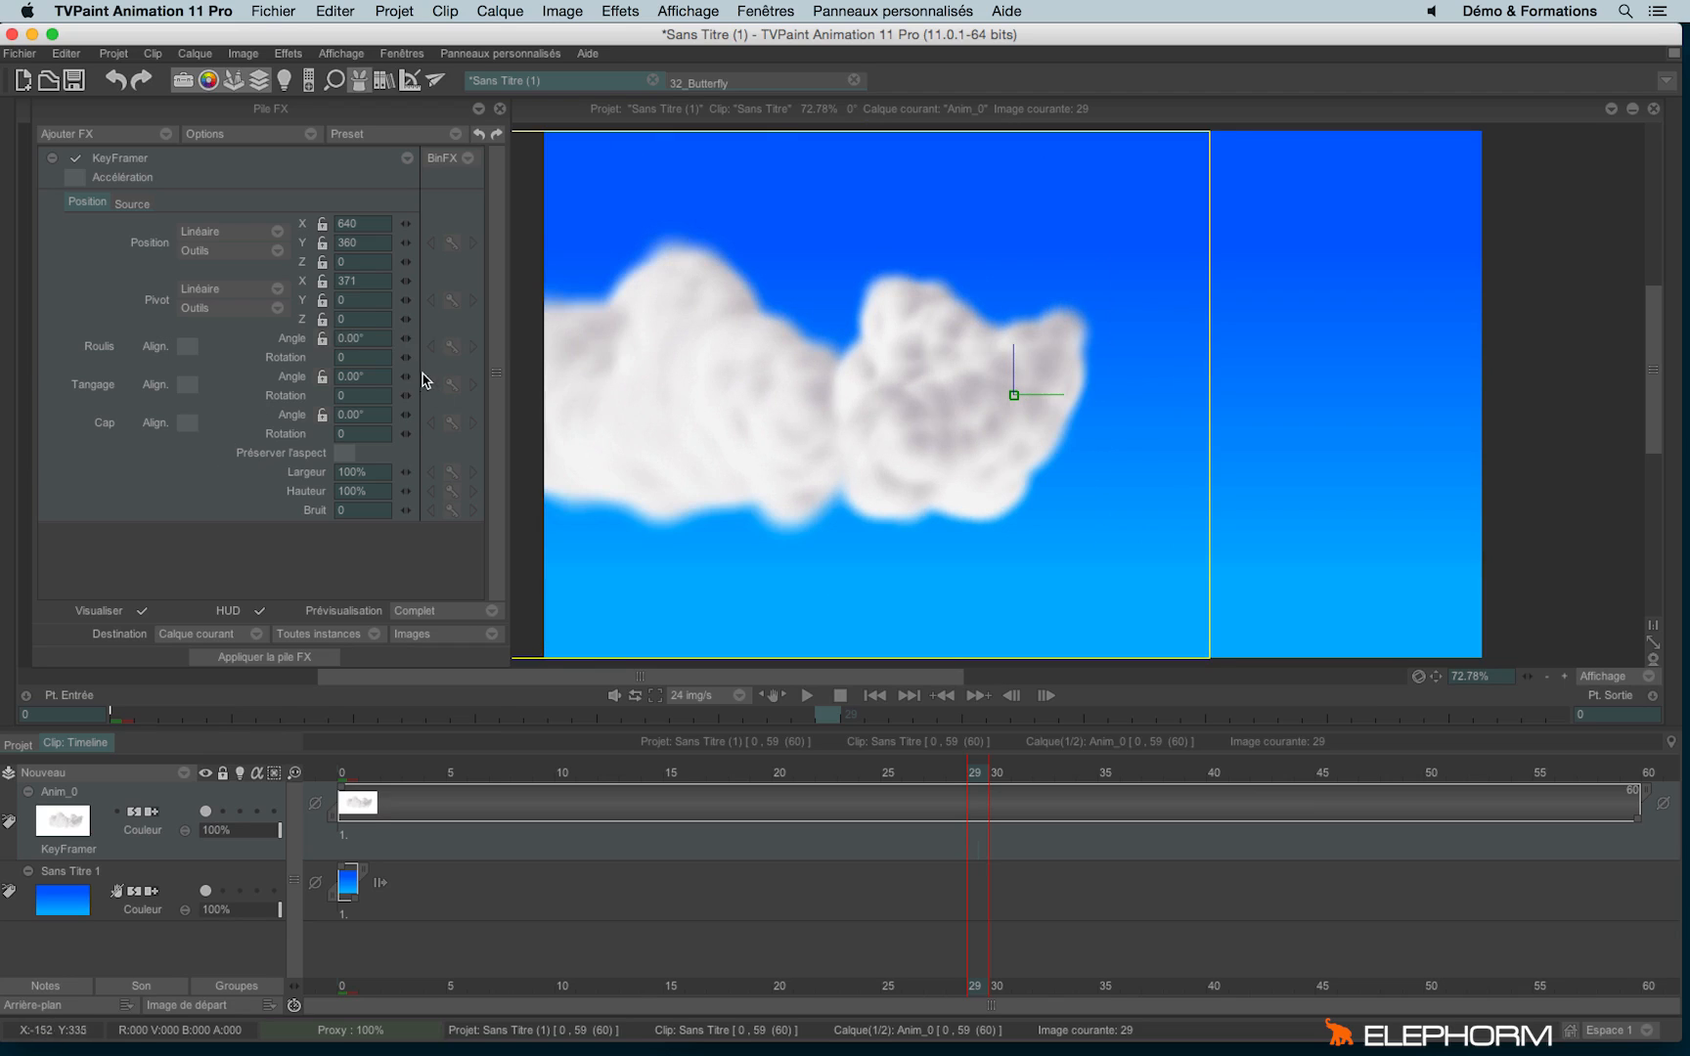
Try a Tangage angle of 88° on the cloud layer and set it back to 0.
{"action": "mouse_move", "coordinate": [409, 384]}
{"action": "left_mouse_down"}
{"action": "mouse_move", "coordinate": [427, 377]}
{"action": "mouse_move", "coordinate": [408, 382]}
{"action": "left_mouse_up"}
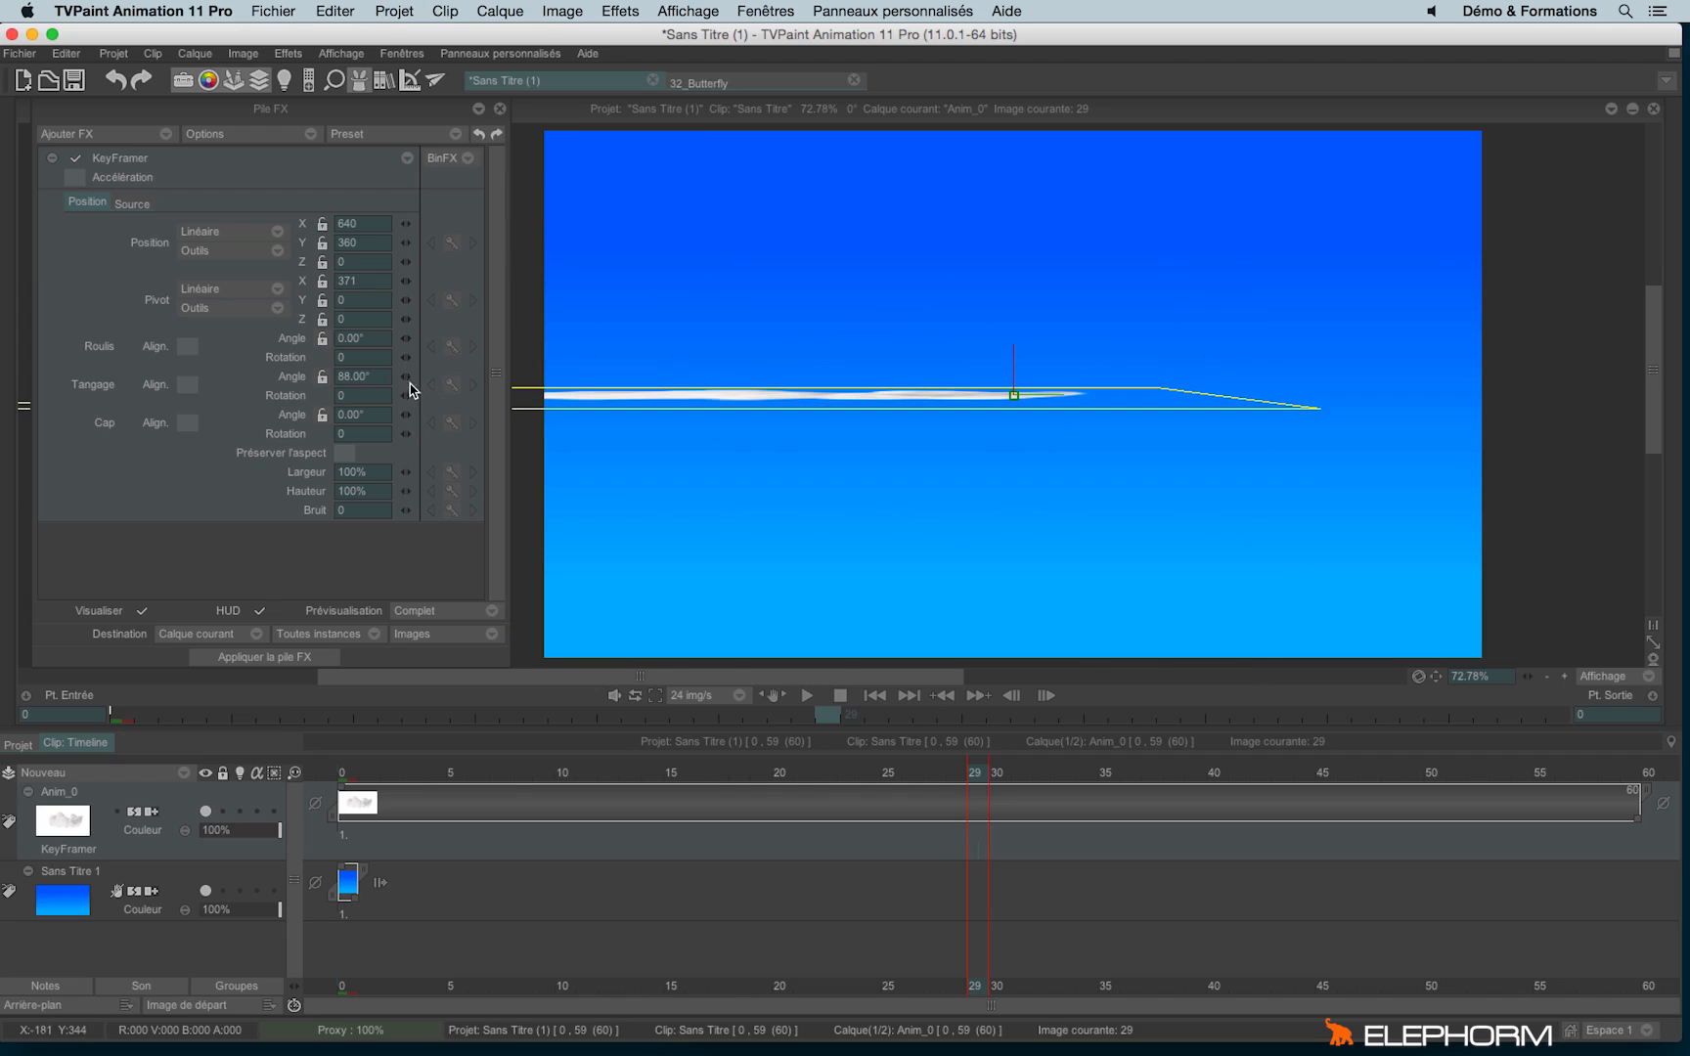
{"action": "left_click", "coordinate": [378, 379]}
{"action": "type", "text": "0"}
{"action": "key", "text": "Return"}
Try a Cap angle of 109° on the cloud layer, set it back to 0 and reset the KeyFramer effect.
{"action": "left_click_drag", "start_coordinate": [409, 419], "coordinate": [358, 421]}
{"action": "left_click", "coordinate": [358, 422]}
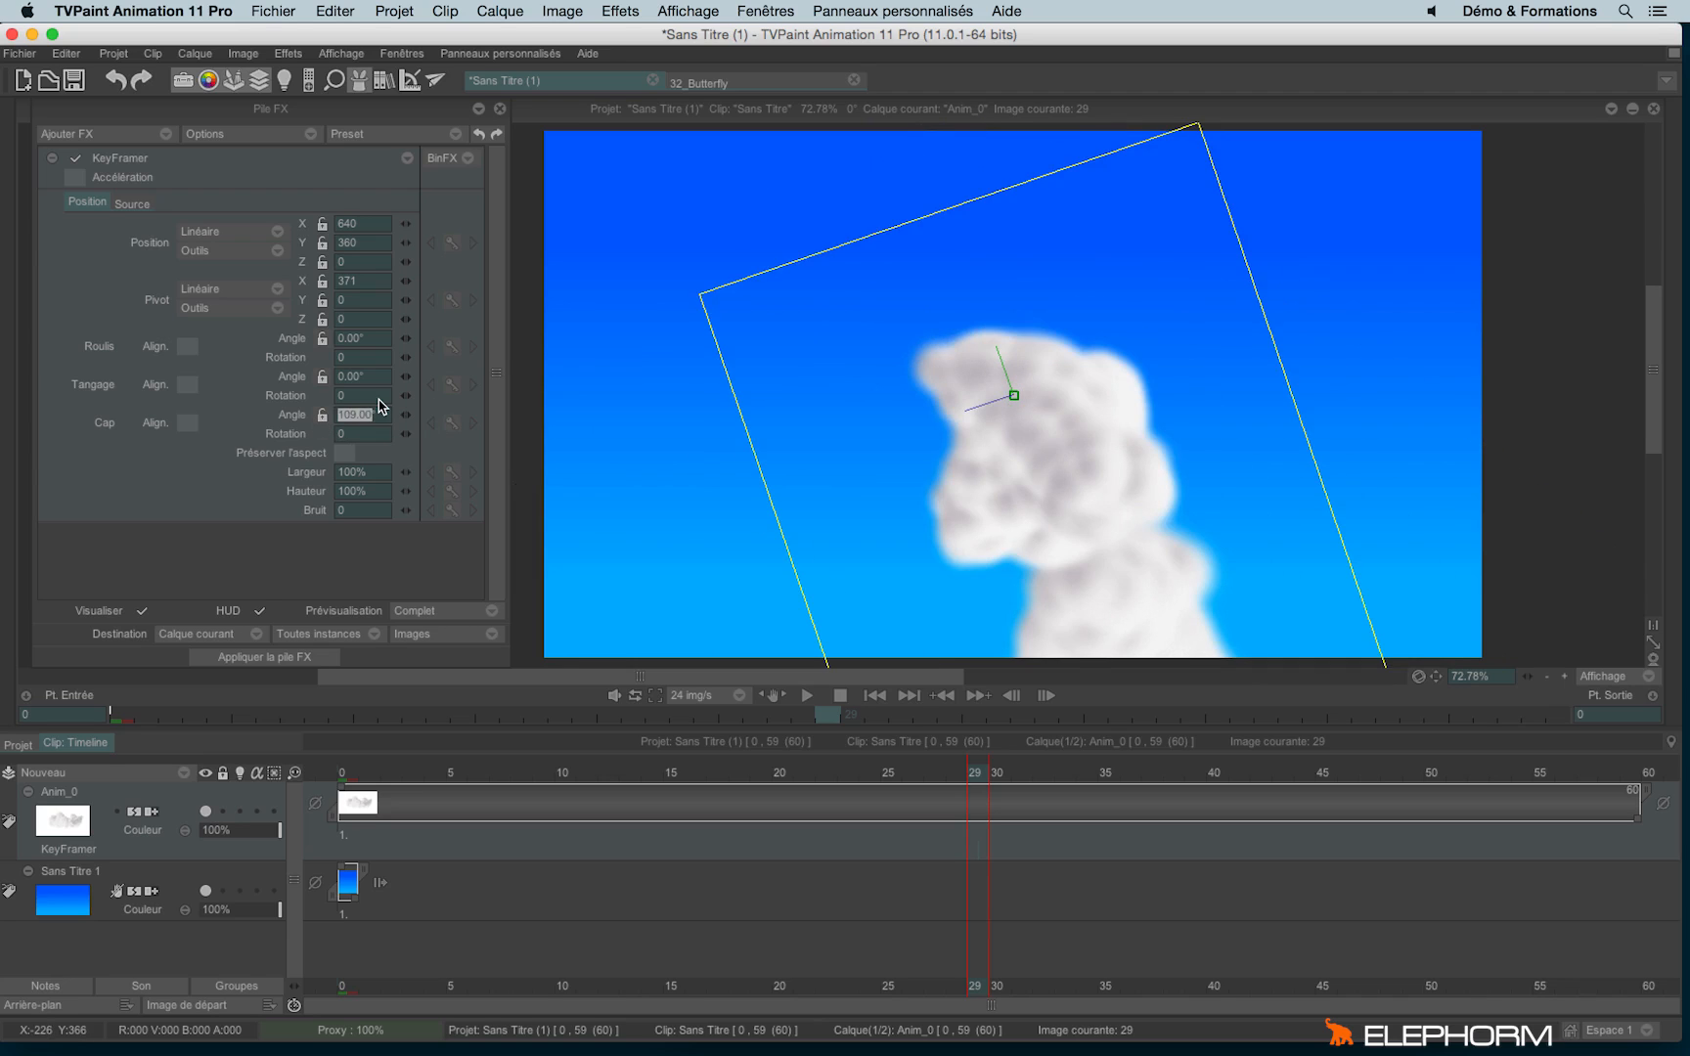
{"action": "type", "text": "0"}
{"action": "key", "text": "Return"}
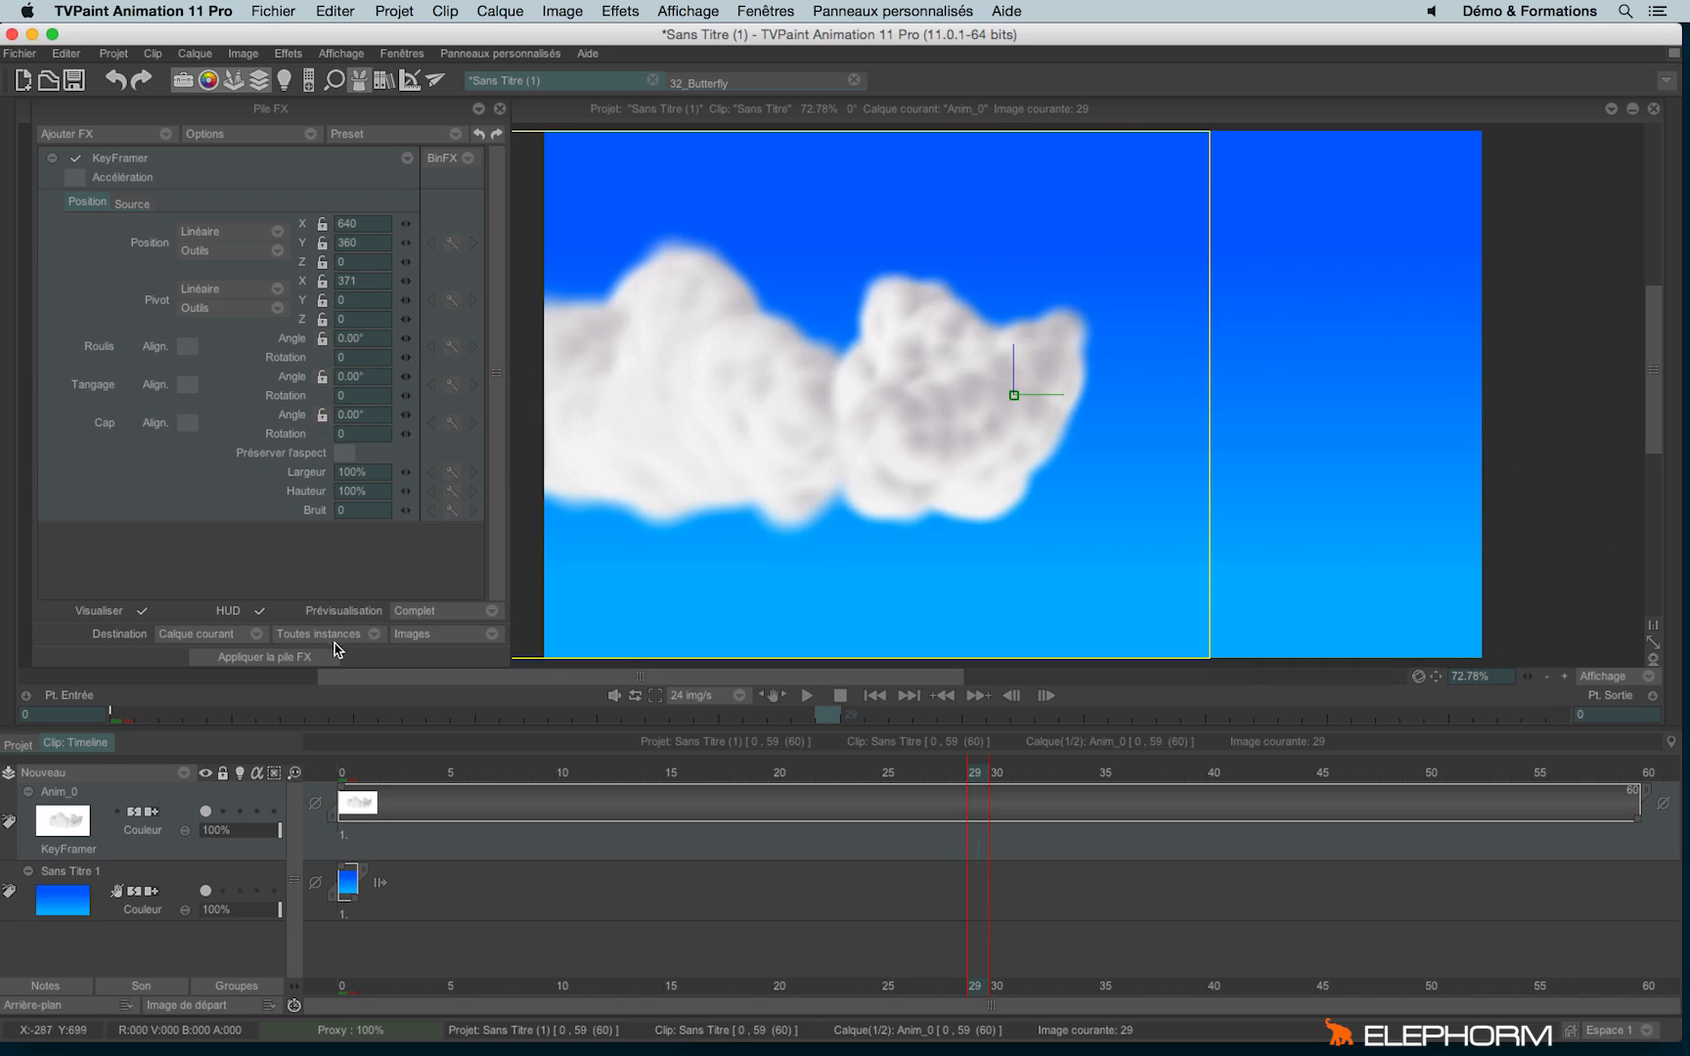
{"action": "left_click", "coordinate": [406, 160]}
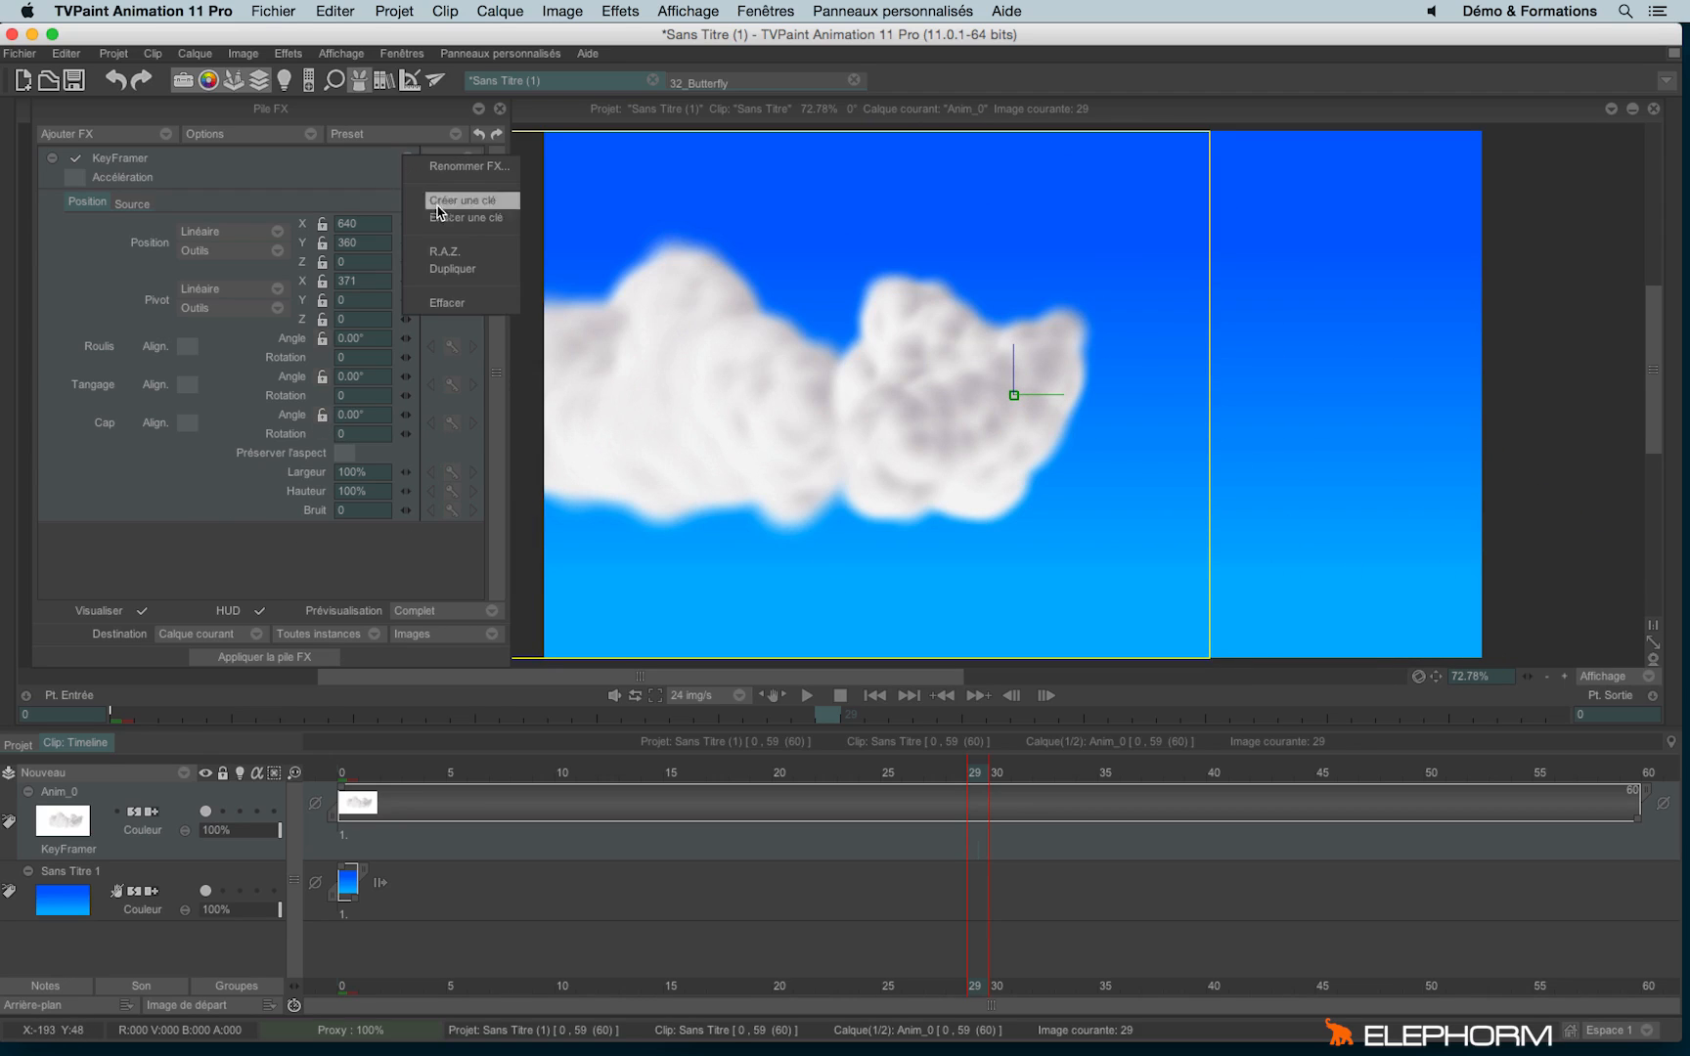
{"action": "left_click", "coordinate": [445, 252]}
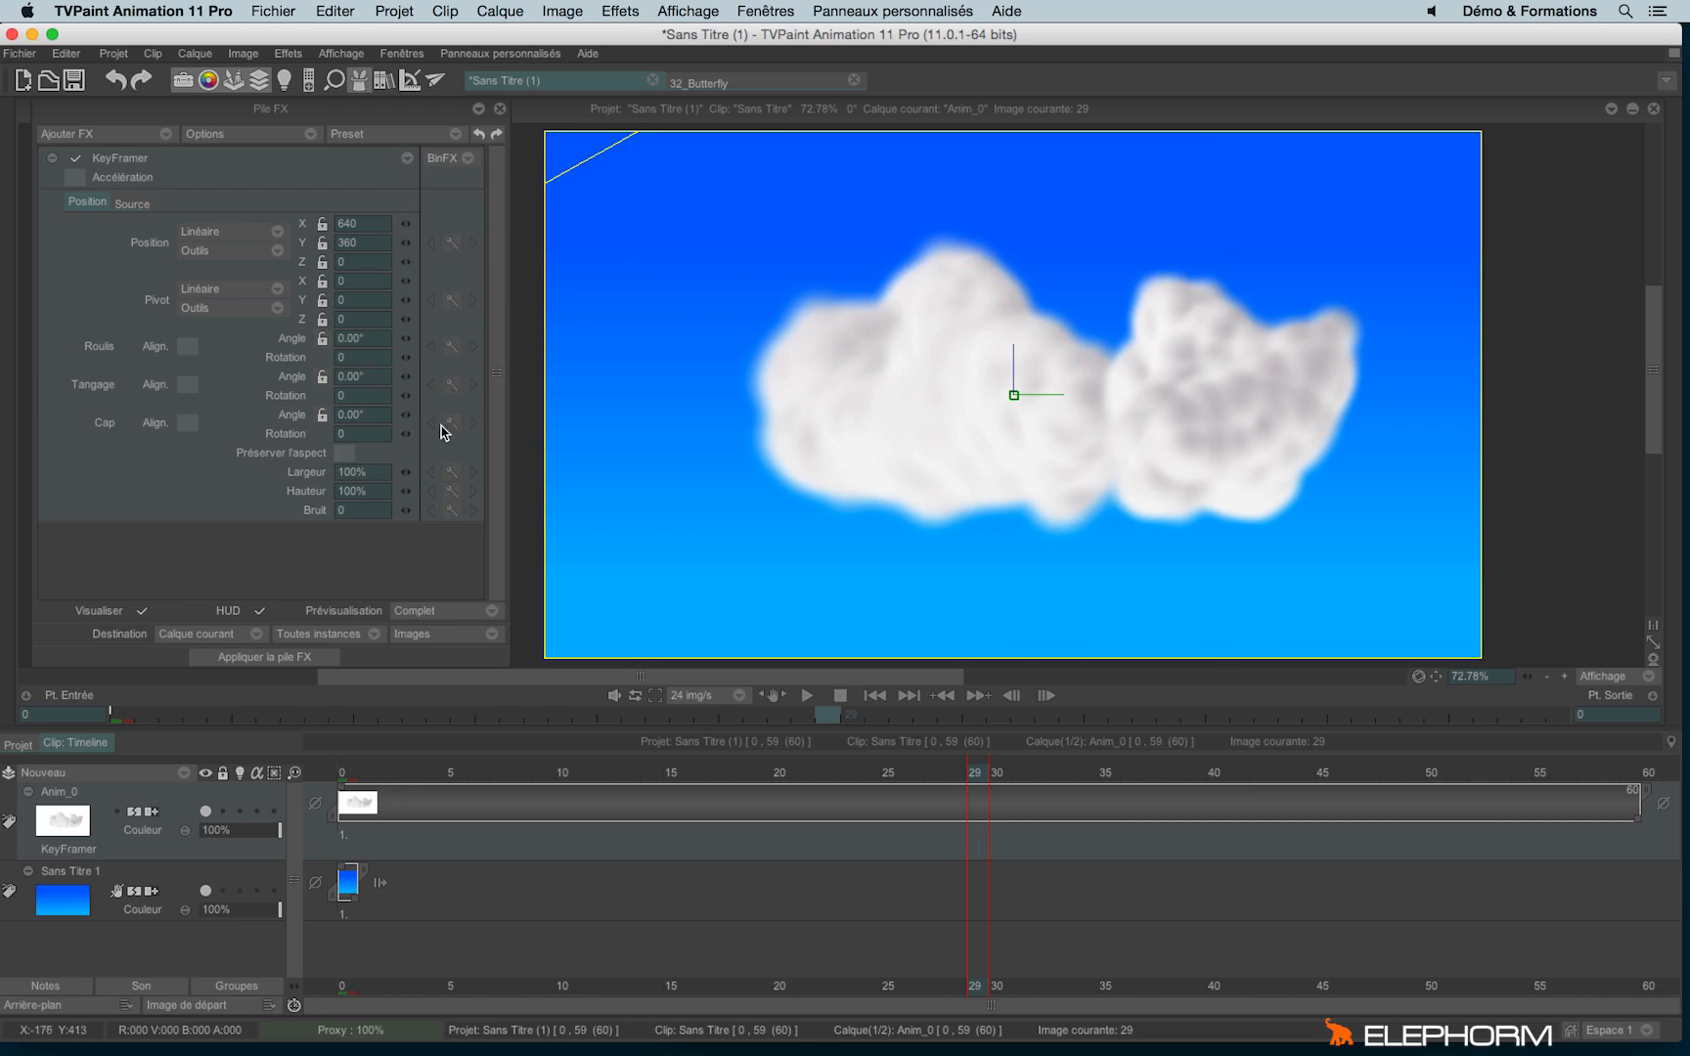
Try stretching the cloud to 102% width and 117% height, and enable Préserver l'aspect for proportional scaling.
{"action": "left_click_drag", "start_coordinate": [406, 472], "coordinate": [450, 471]}
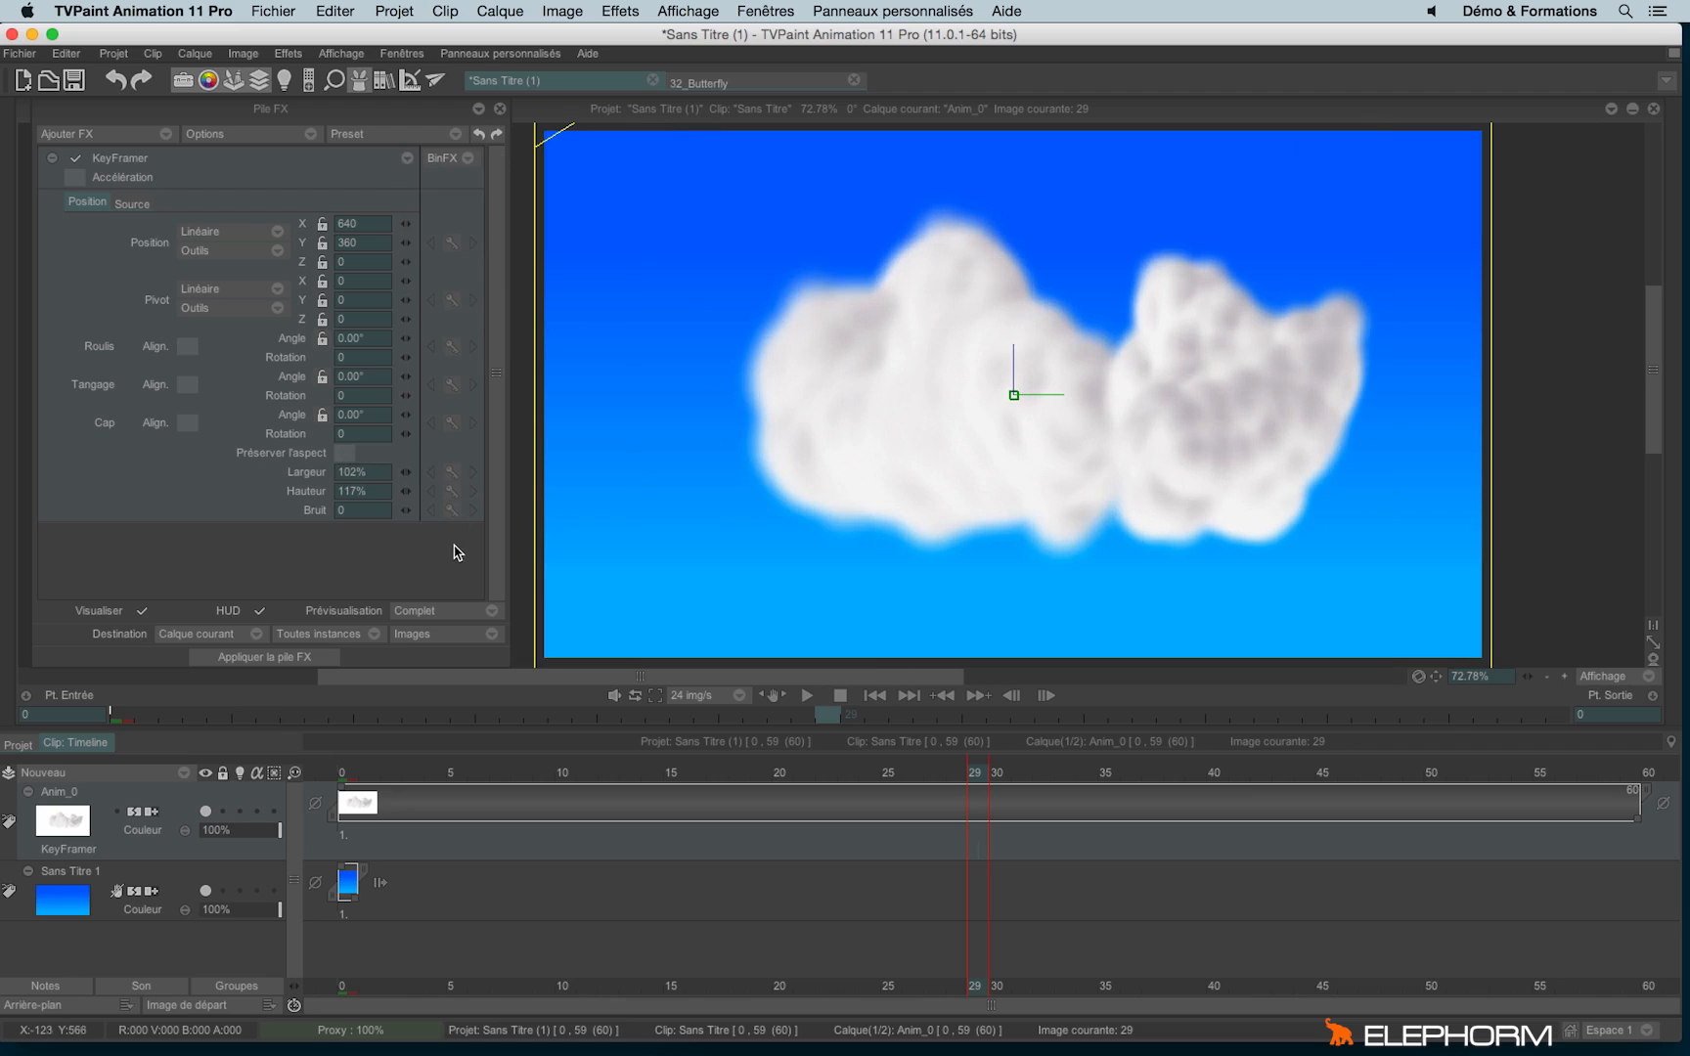
{"action": "left_click", "coordinate": [345, 453]}
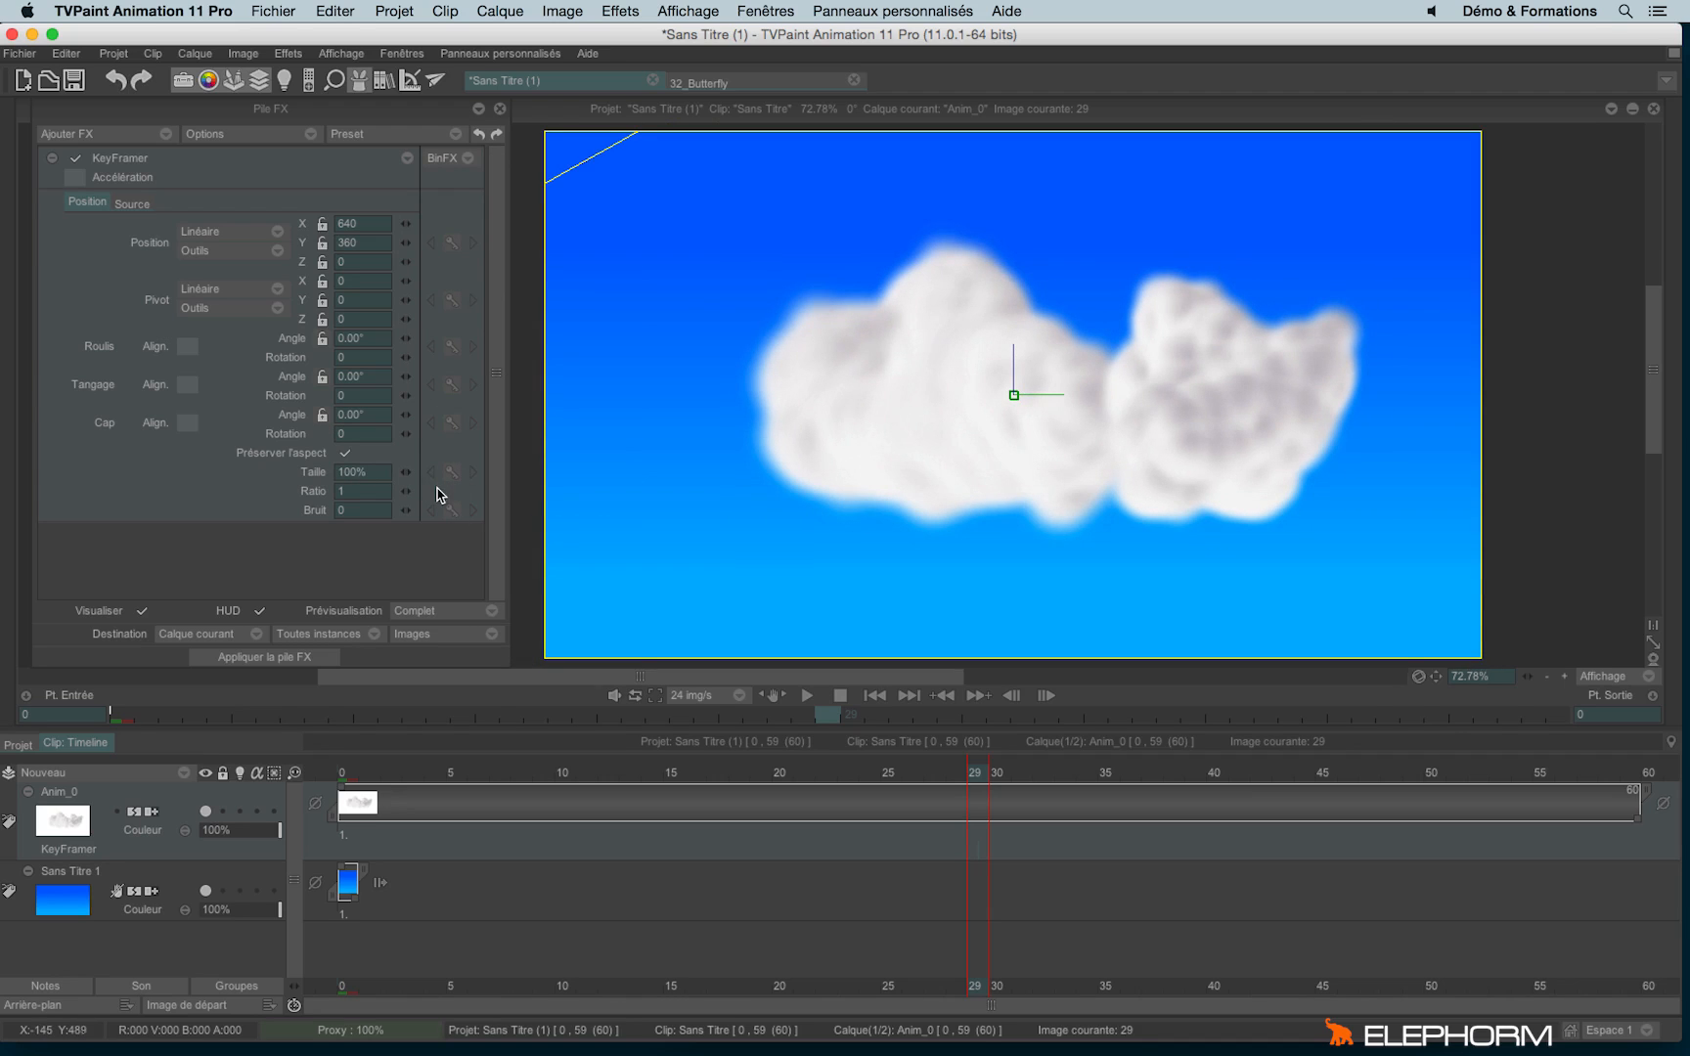
{"action": "mouse_move", "coordinate": [406, 472]}
{"action": "left_mouse_down"}
{"action": "mouse_move", "coordinate": [445, 482]}
{"action": "mouse_move", "coordinate": [364, 478]}
{"action": "mouse_move", "coordinate": [421, 483]}
{"action": "mouse_move", "coordinate": [371, 477]}
{"action": "mouse_move", "coordinate": [384, 483]}
{"action": "left_mouse_up"}
Create a KeyFramer key for the cloud layer at frame 0.
{"action": "left_click", "coordinate": [353, 776]}
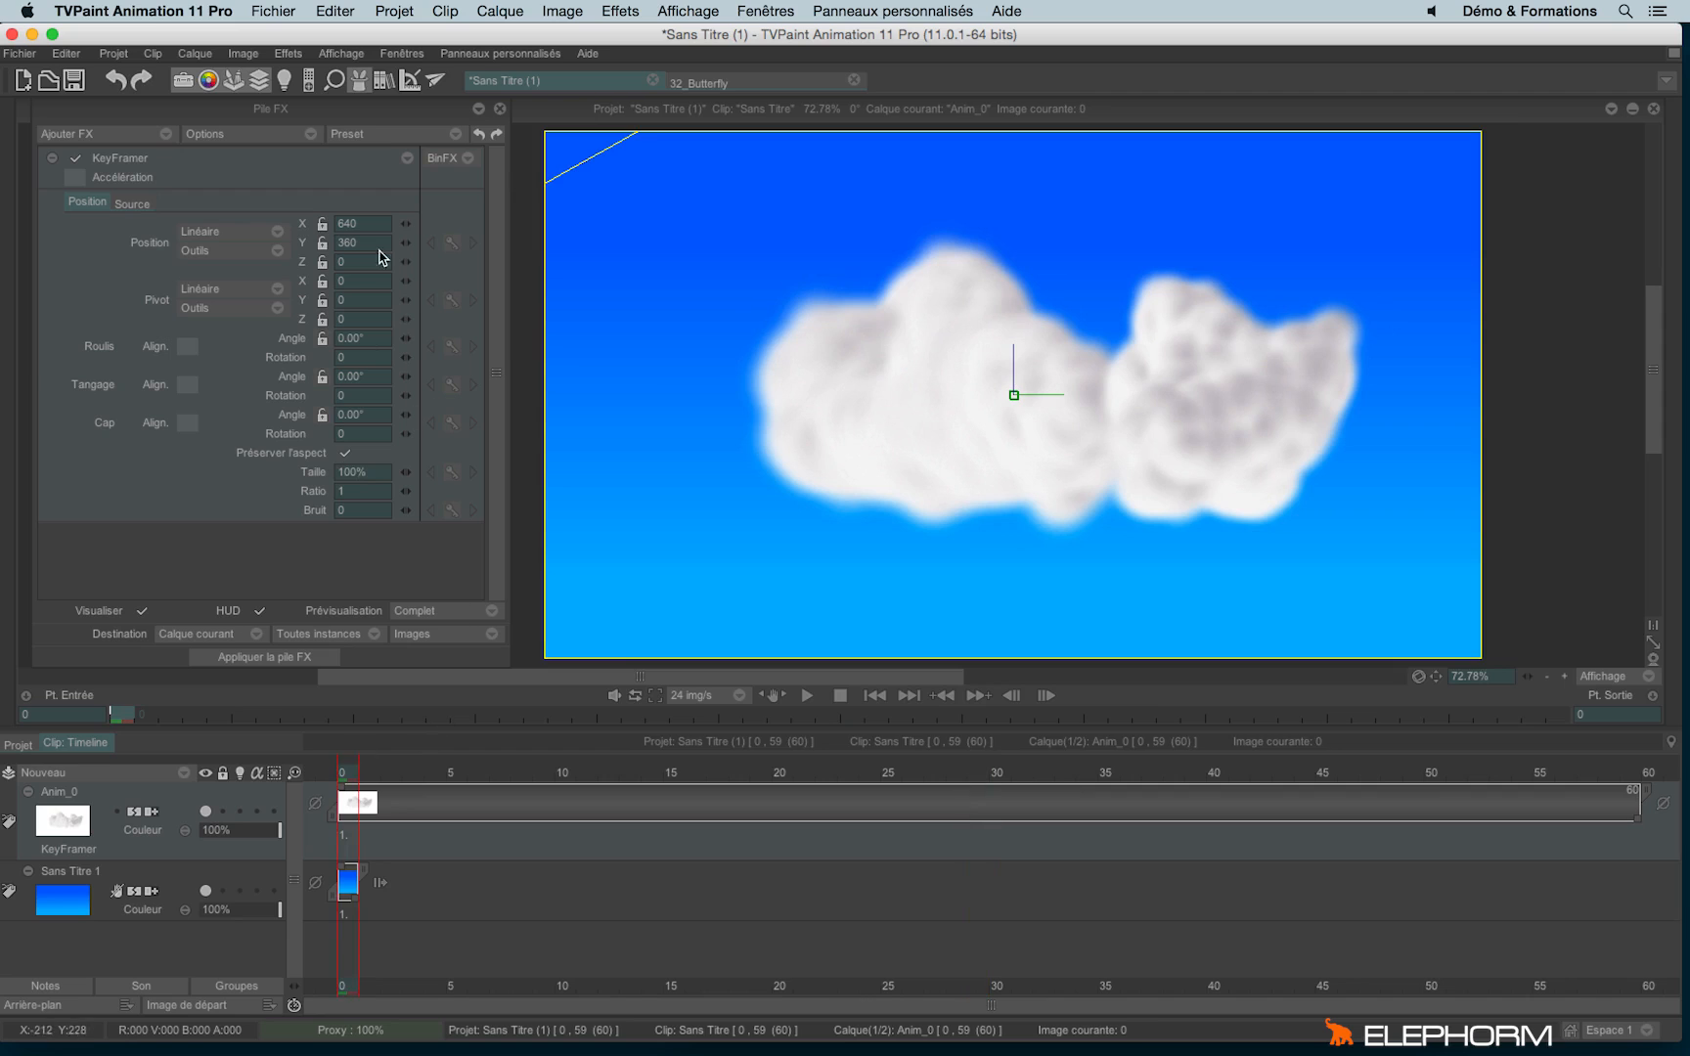
{"action": "left_click", "coordinate": [407, 158]}
{"action": "left_click", "coordinate": [459, 196]}
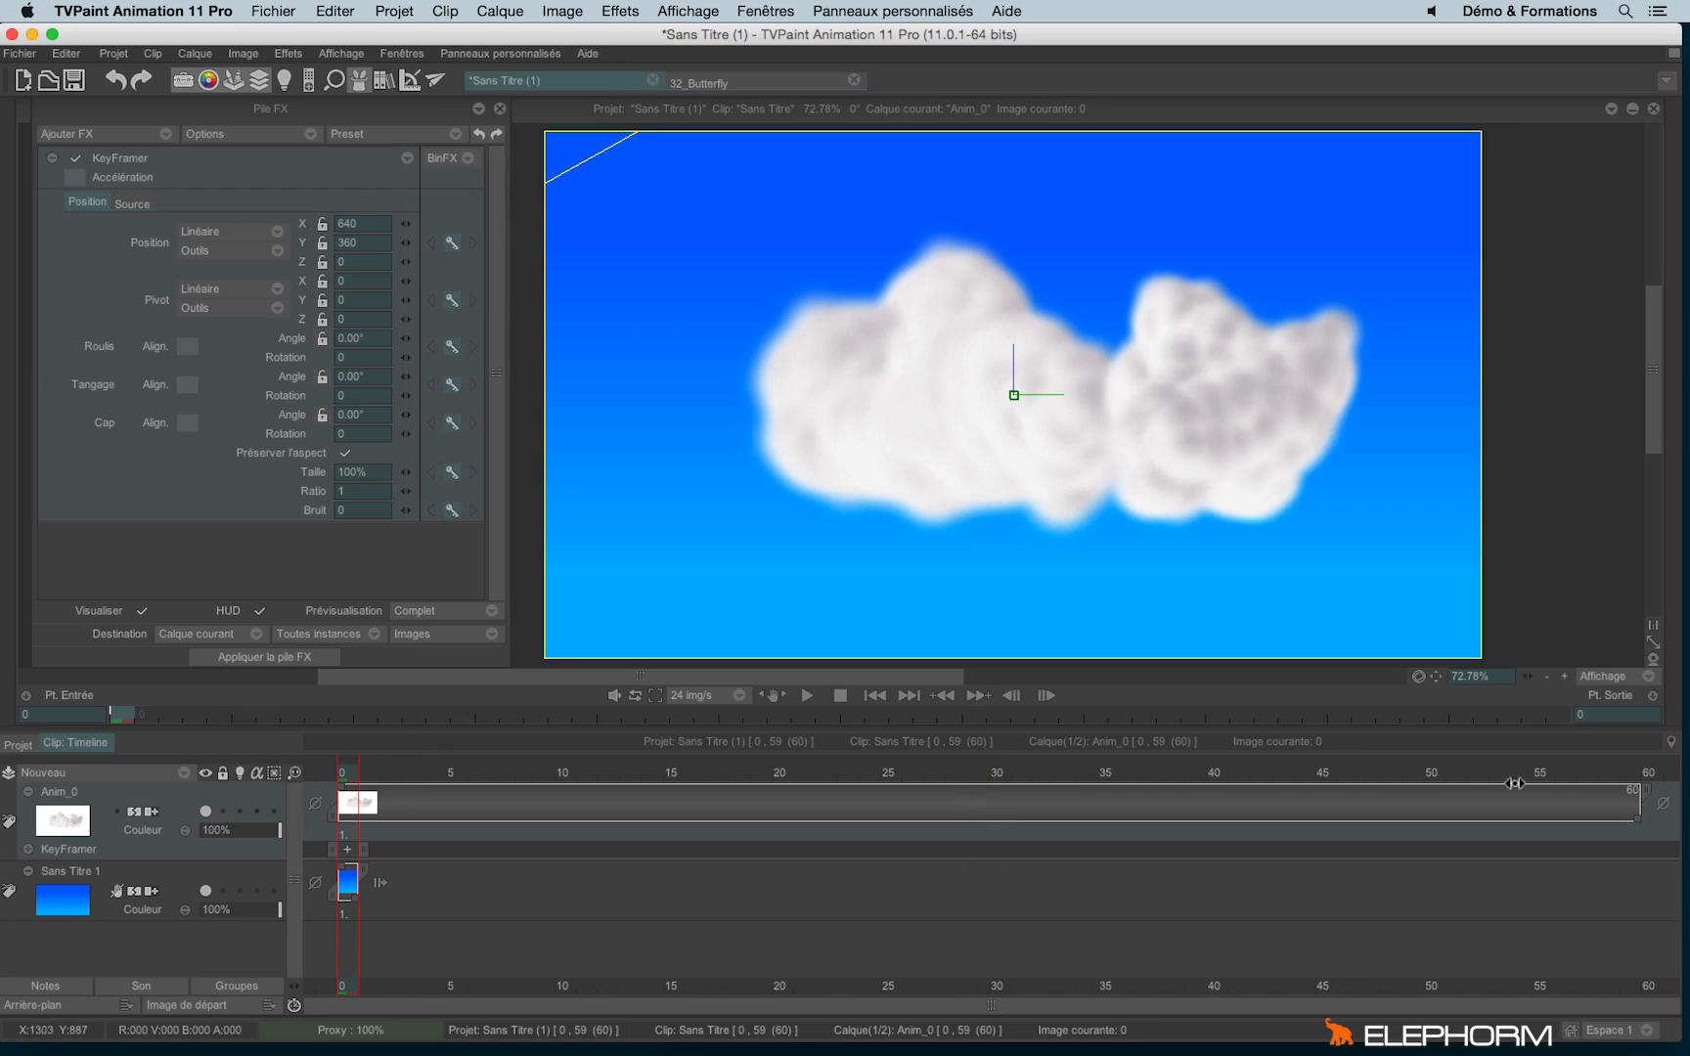
Place the cloud near the canvas's right edge at frame 0 and at about X 236, Y 356 at frame 59.
{"action": "left_click", "coordinate": [1627, 776]}
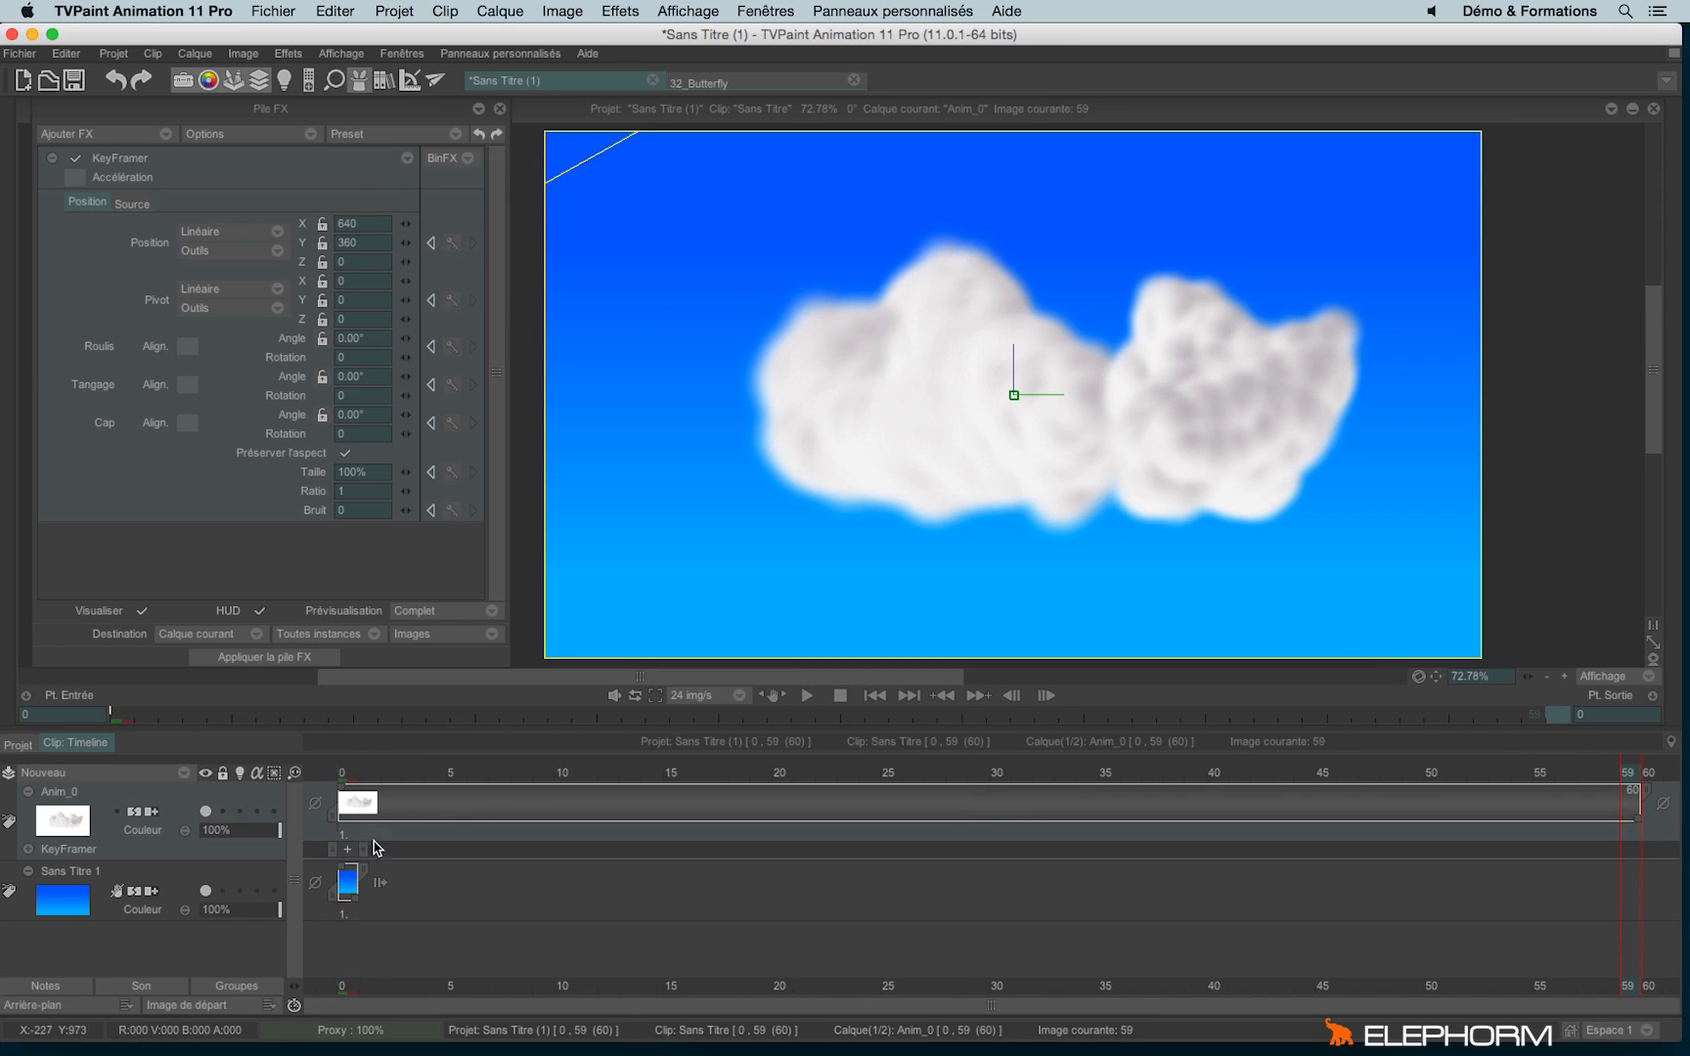
{"action": "left_click", "coordinate": [350, 849]}
{"action": "left_click_drag", "start_coordinate": [1013, 395], "coordinate": [718, 393]}
{"action": "left_click", "coordinate": [1627, 776]}
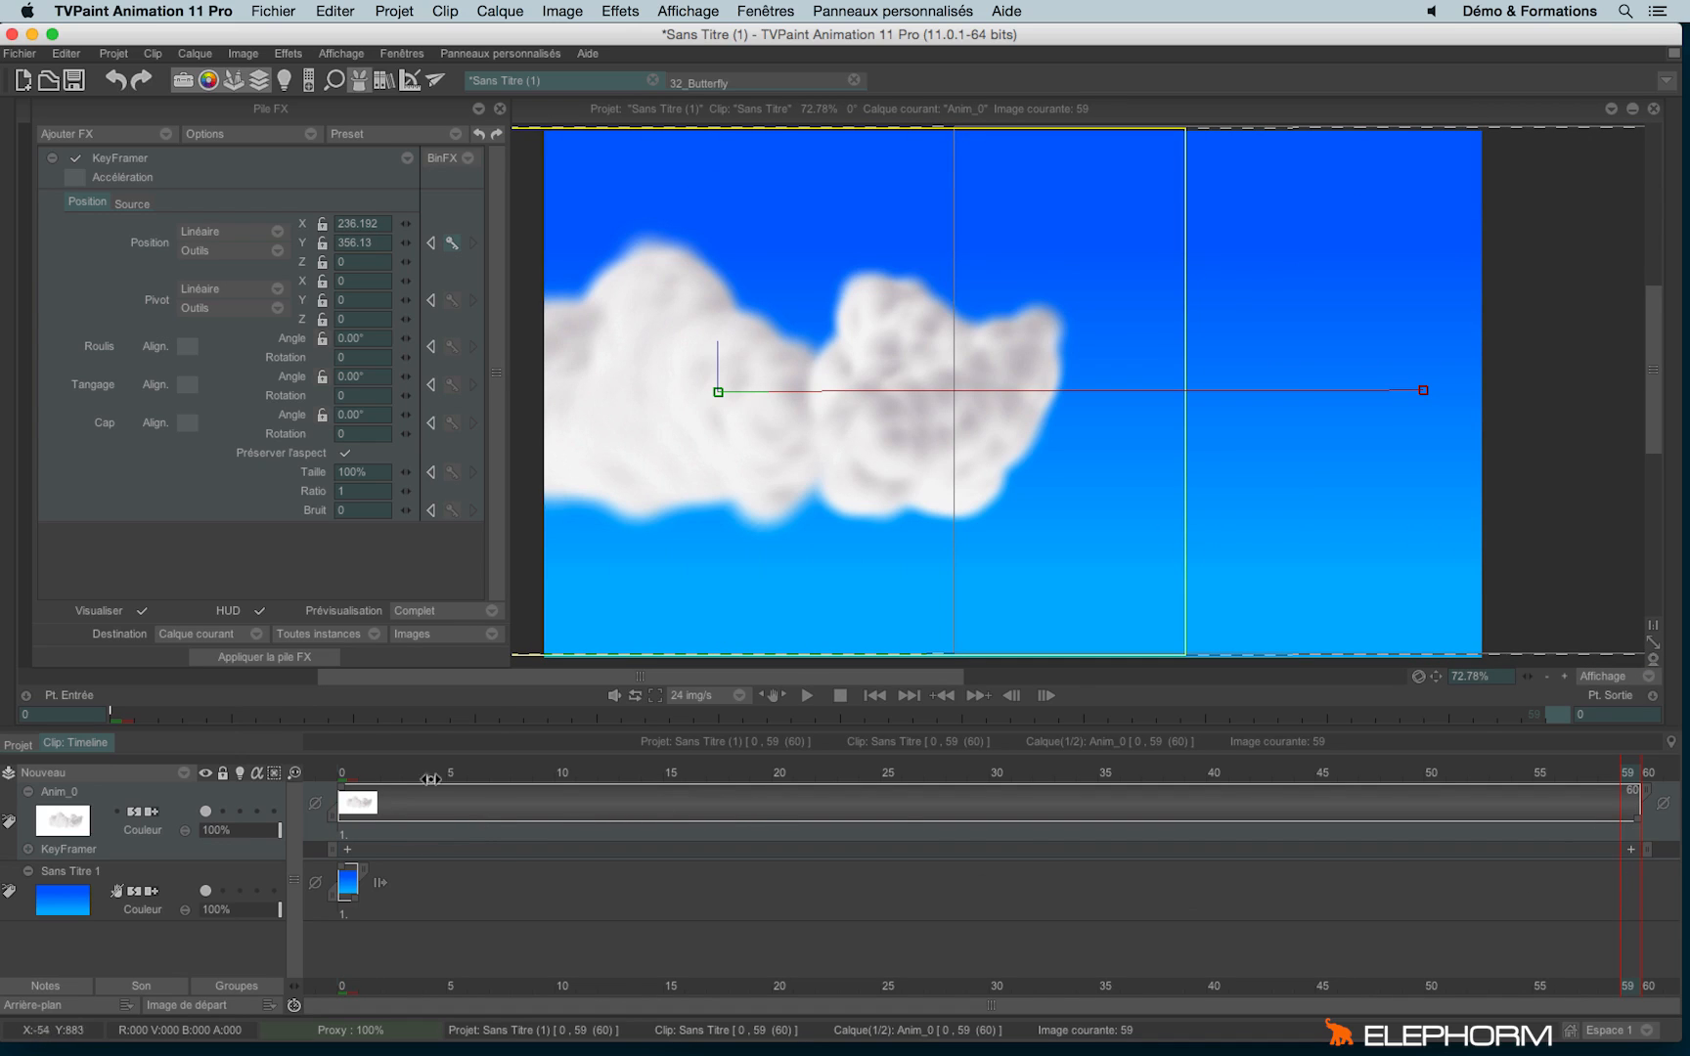
Raise the cloud to about X 669, Y 277 at frame 27 and bend the path there with Courbe interpolation and its tangent handles.
{"action": "left_click_drag", "start_coordinate": [342, 779], "coordinate": [924, 830]}
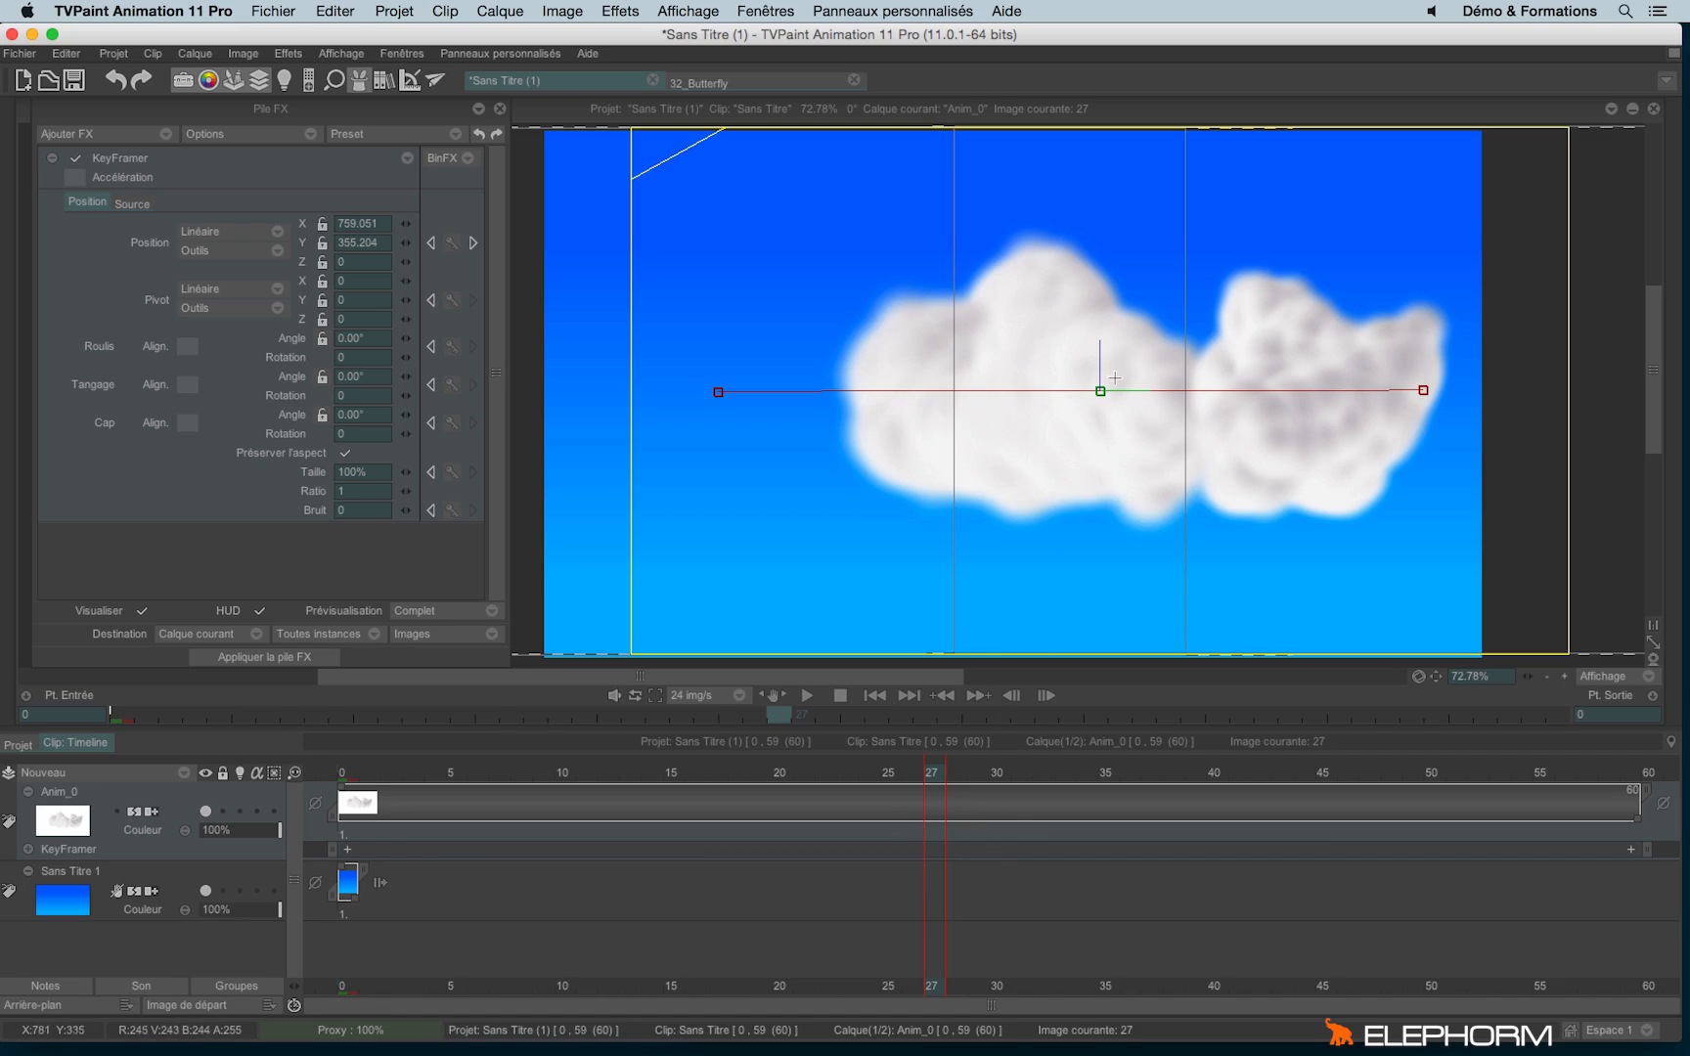
{"action": "left_click_drag", "start_coordinate": [1100, 391], "coordinate": [1035, 334]}
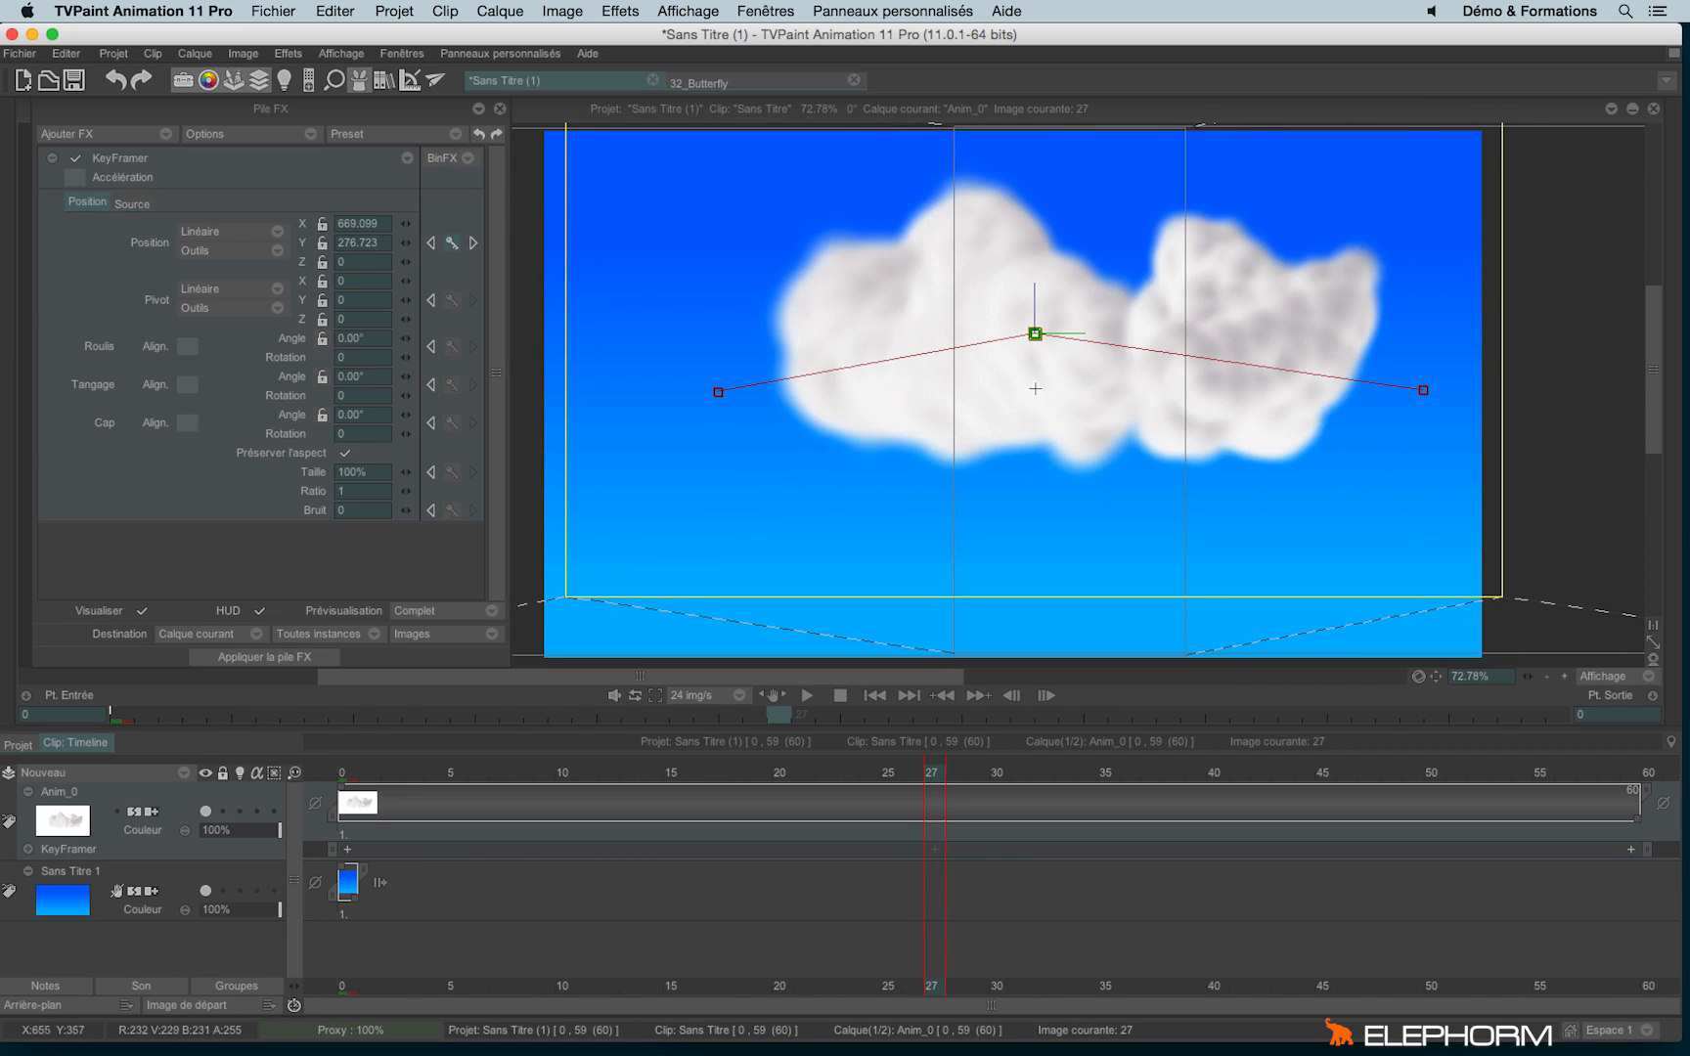
{"action": "right_click", "coordinate": [1035, 334]}
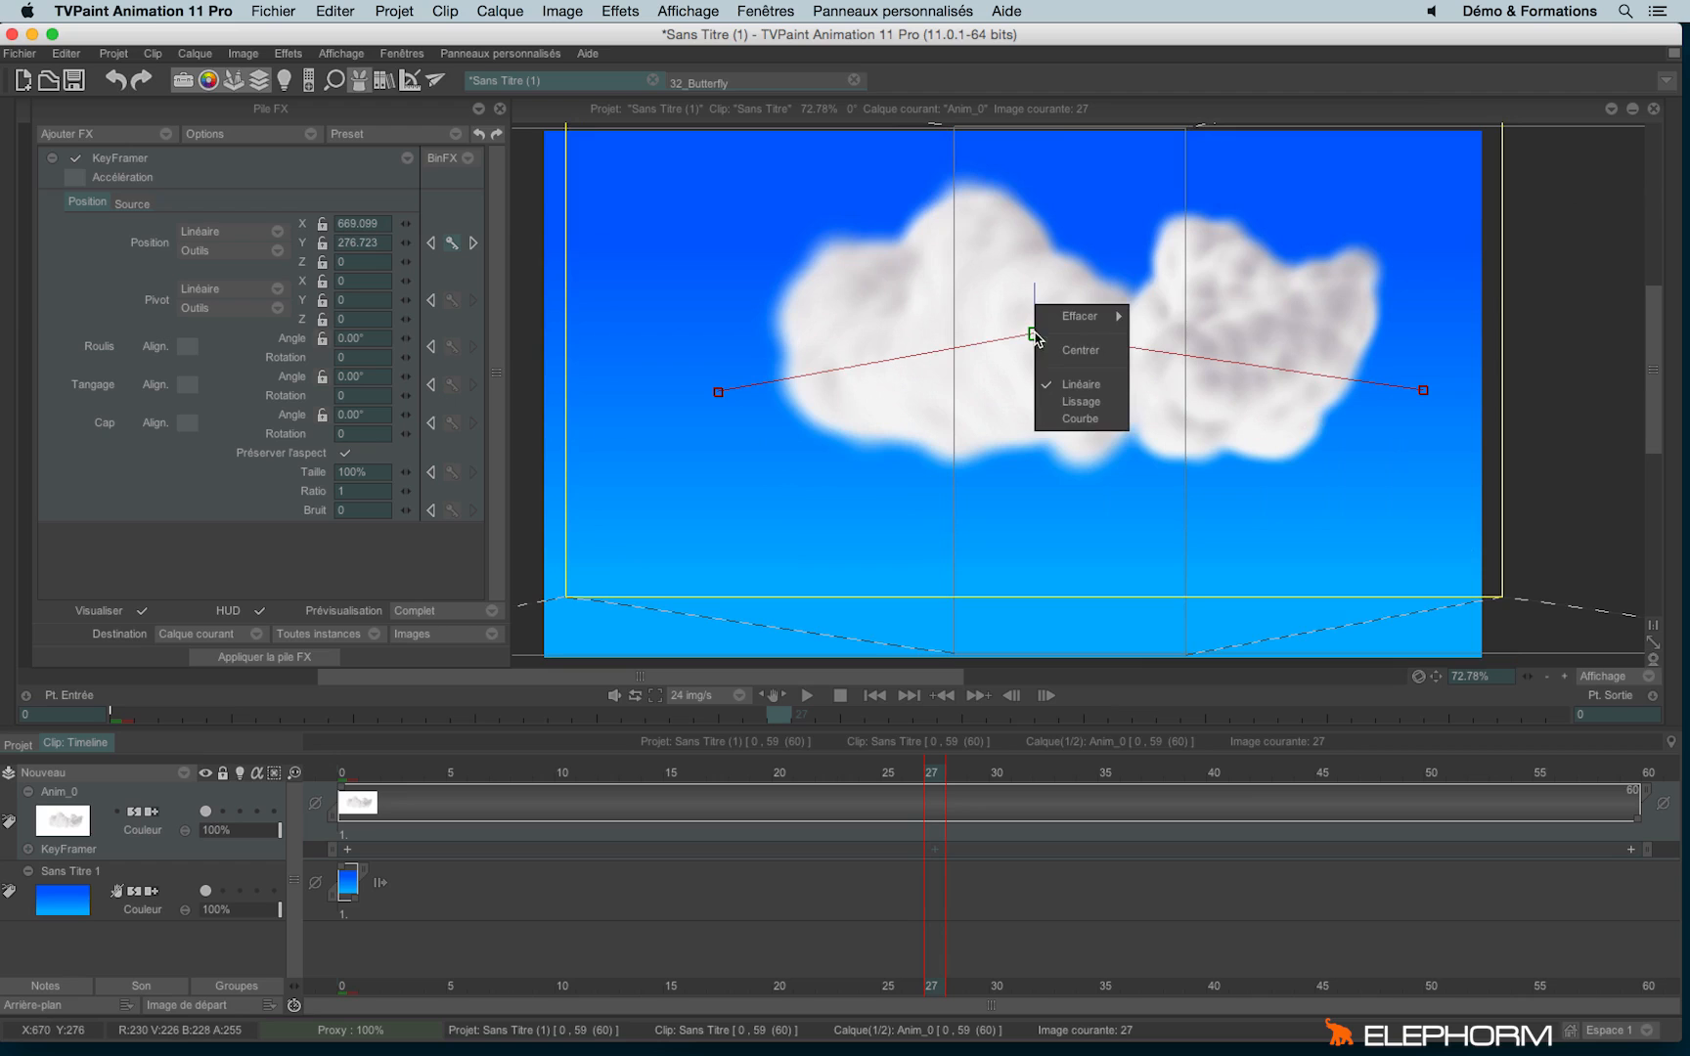
{"action": "left_click", "coordinate": [1108, 420]}
{"action": "left_click_drag", "start_coordinate": [1035, 333], "coordinate": [625, 350]}
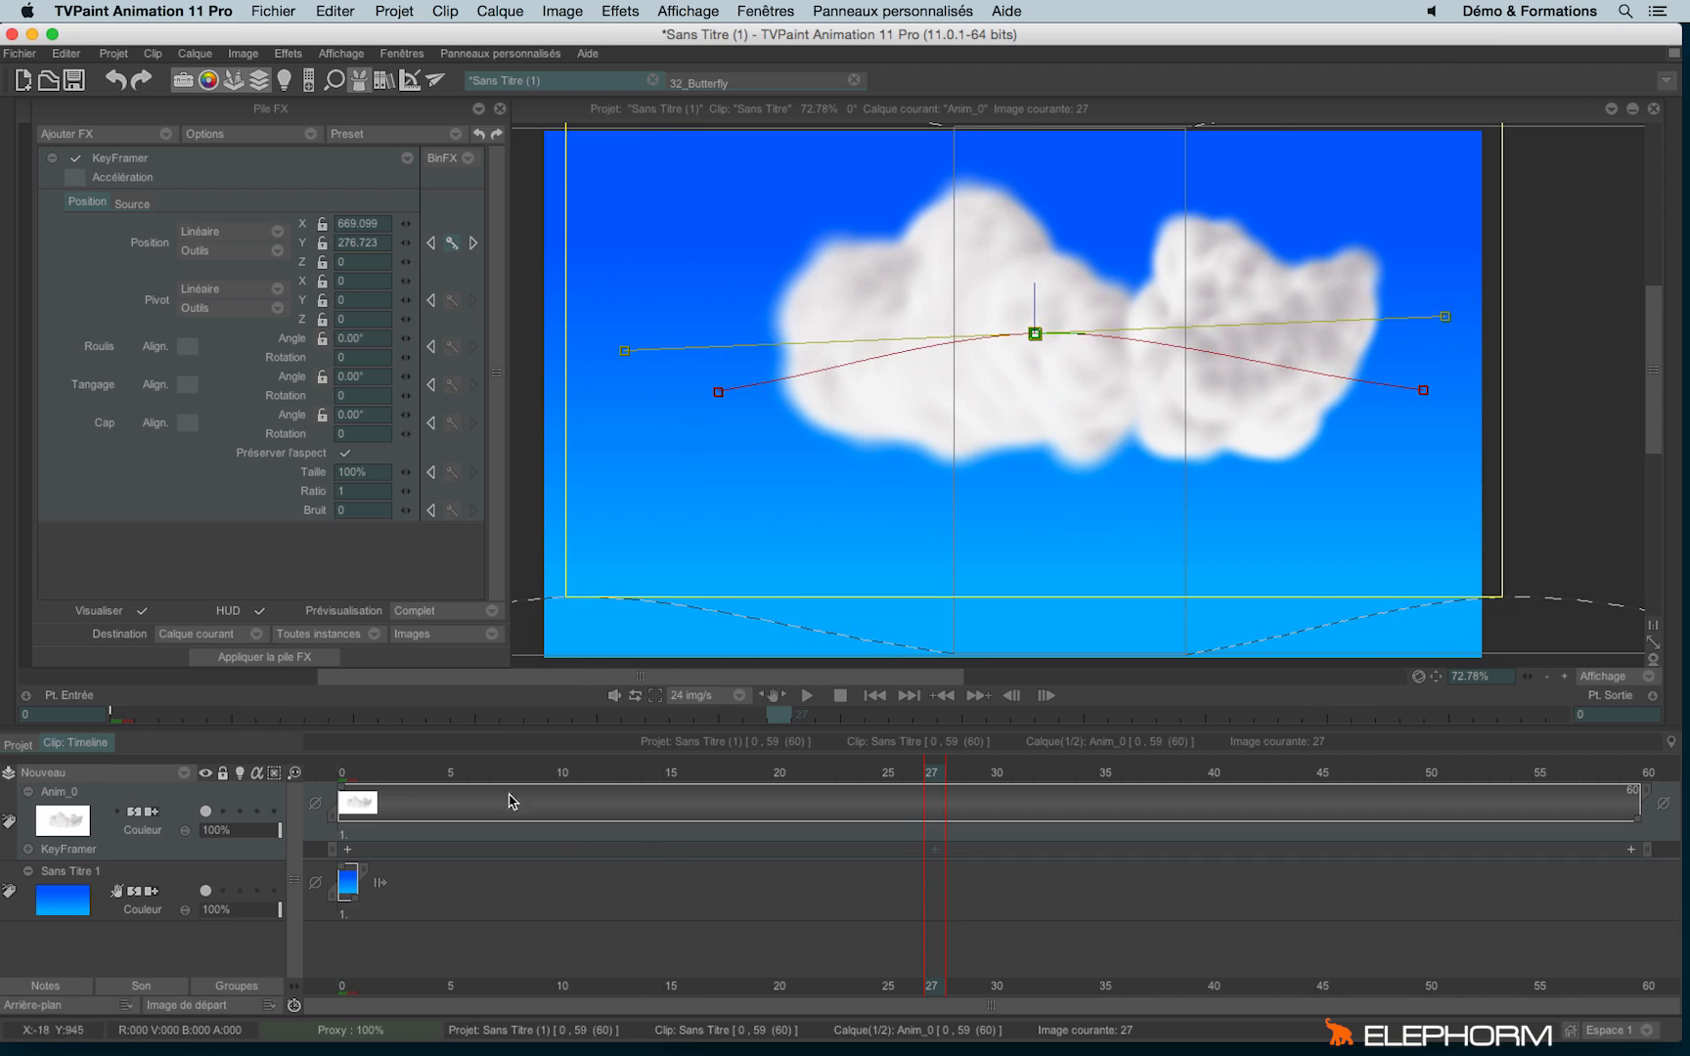
Scrub through the timeline and play the animation to check the cloud's motion along the curved path.
{"action": "left_click_drag", "start_coordinate": [366, 778], "coordinate": [1605, 768]}
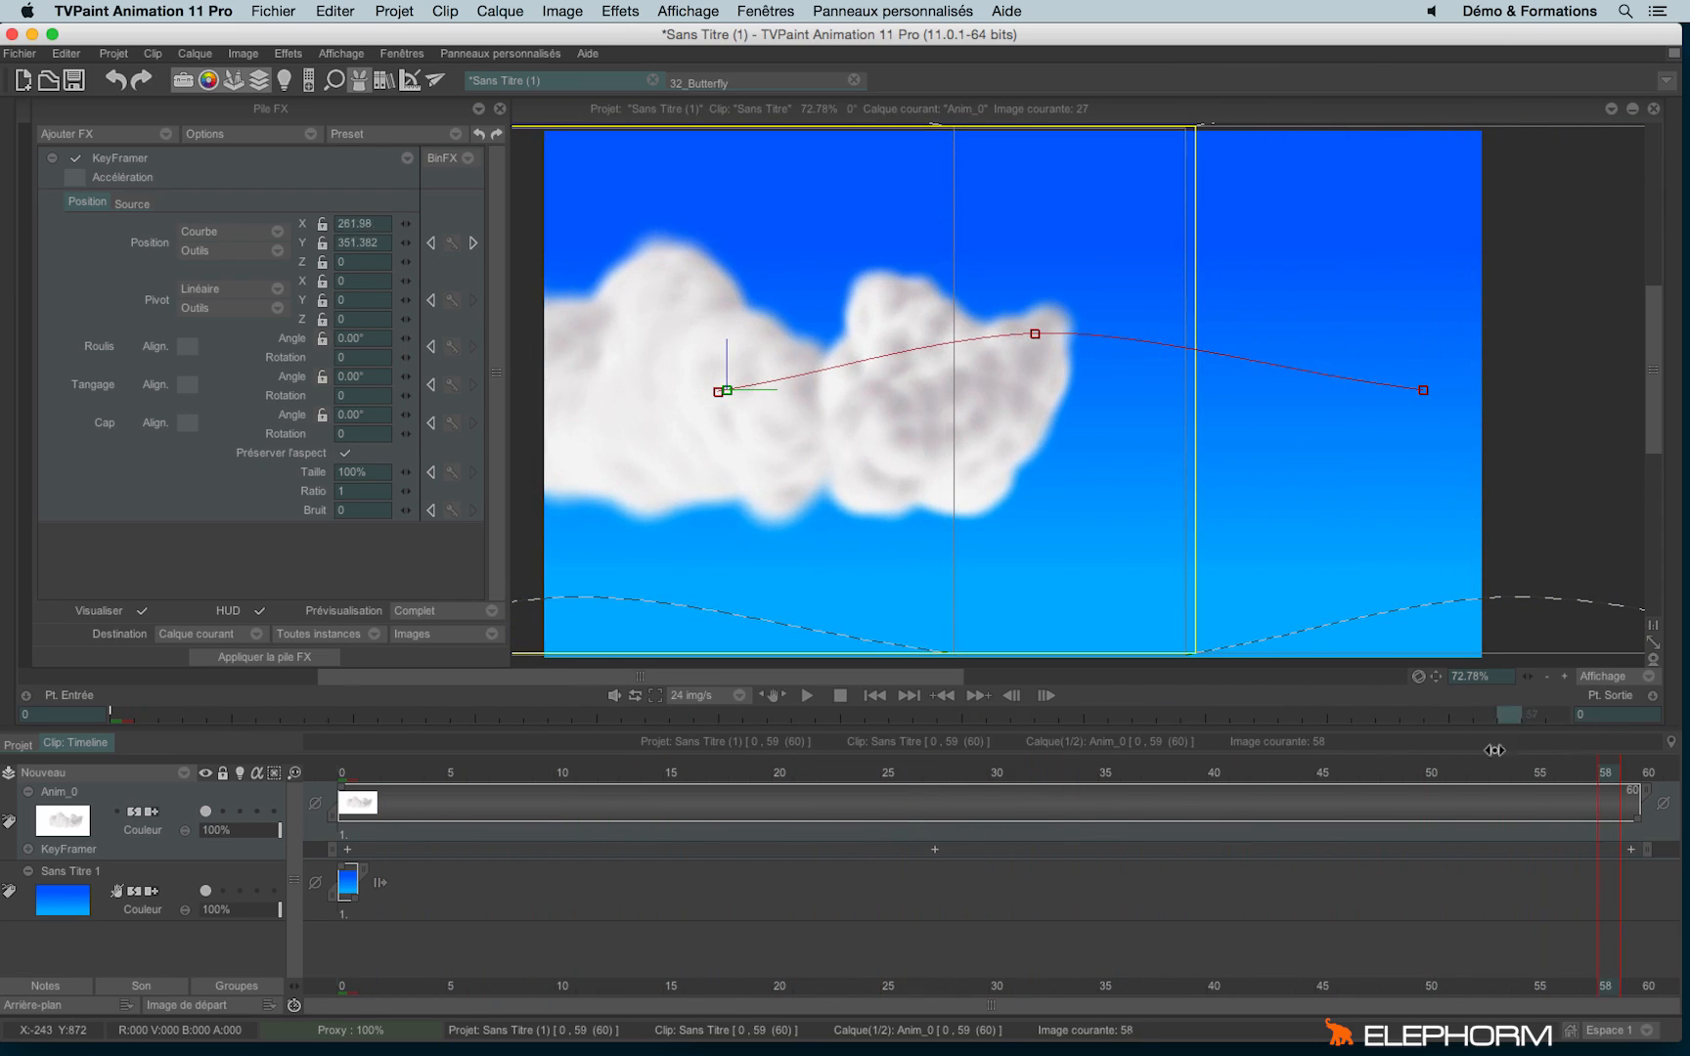
{"action": "left_click_drag", "start_coordinate": [1495, 751], "coordinate": [917, 771]}
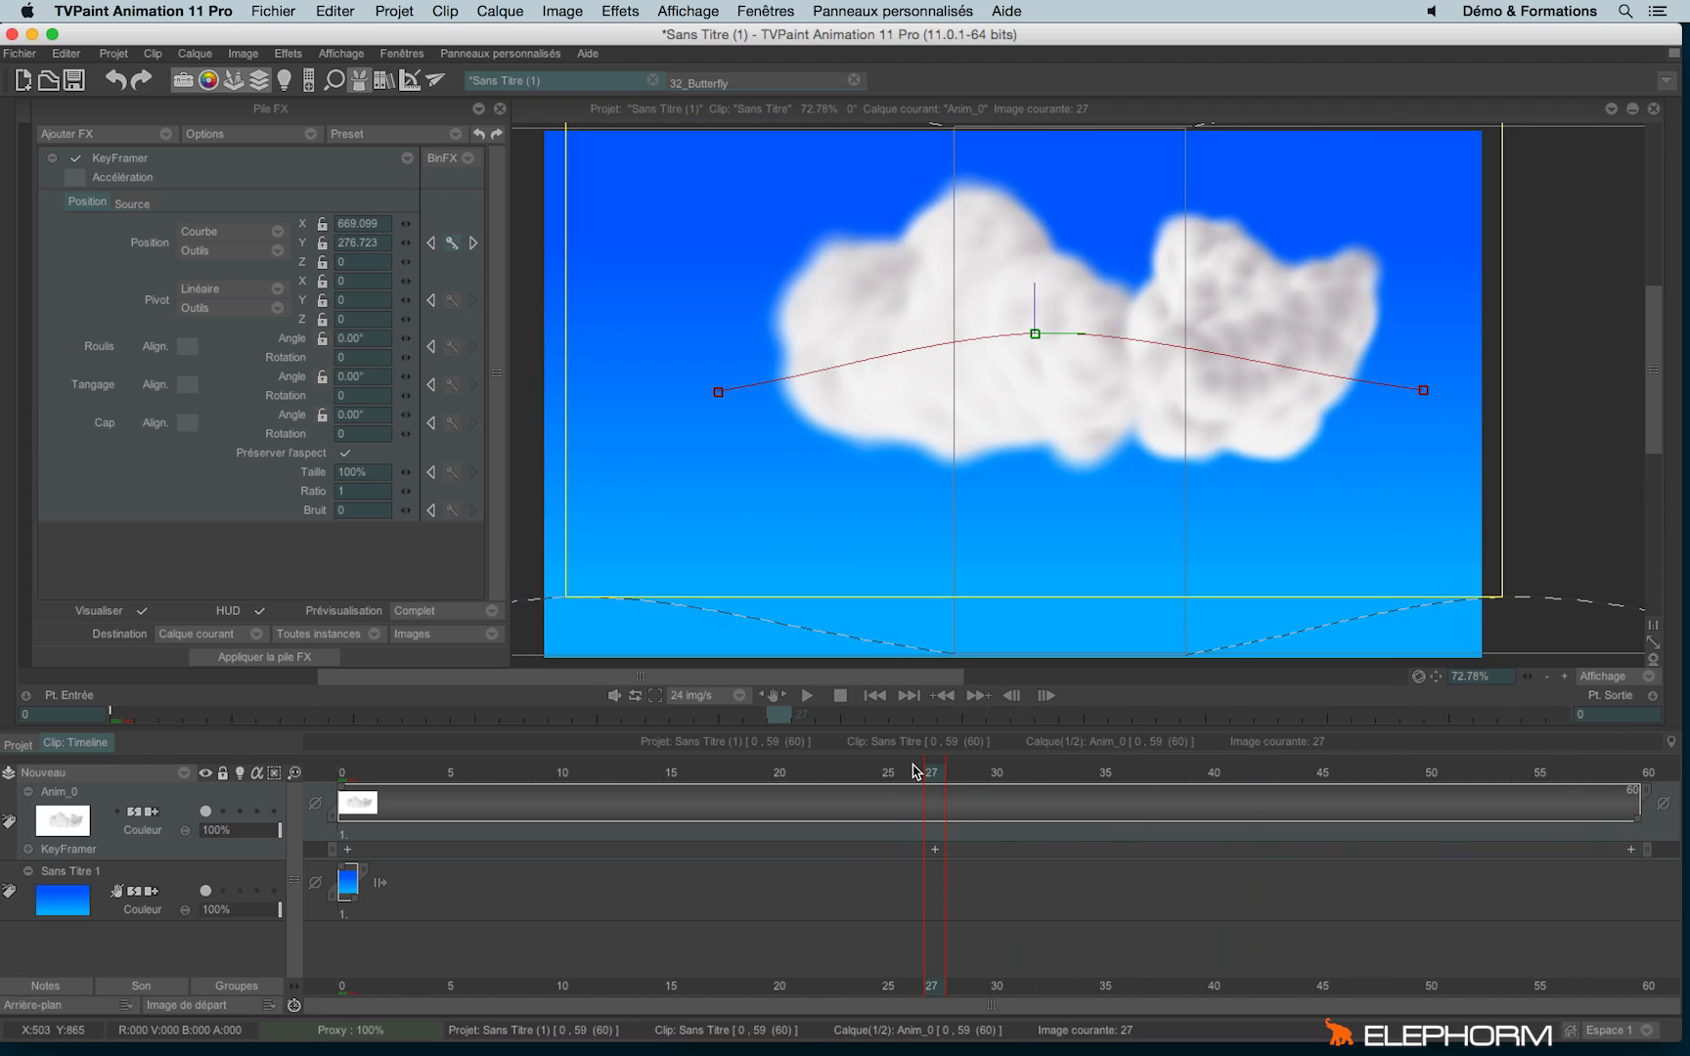
{"action": "left_click", "coordinate": [807, 696]}
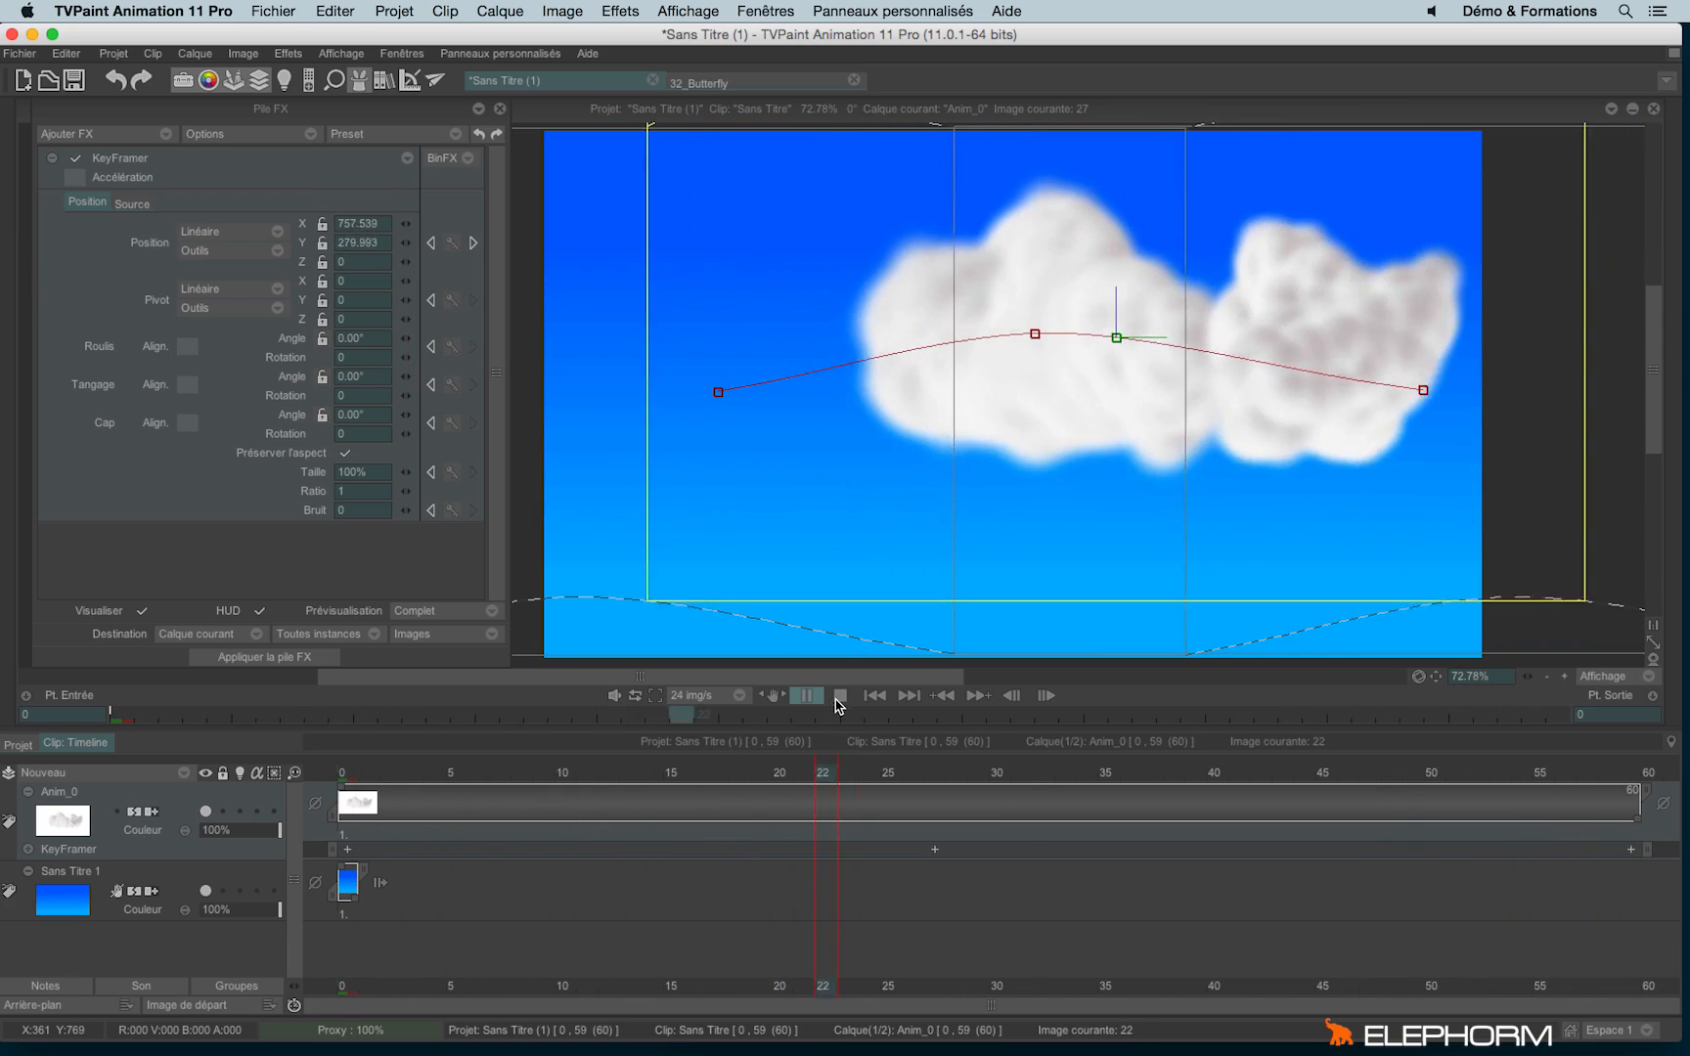
{"action": "key", "text": "space"}
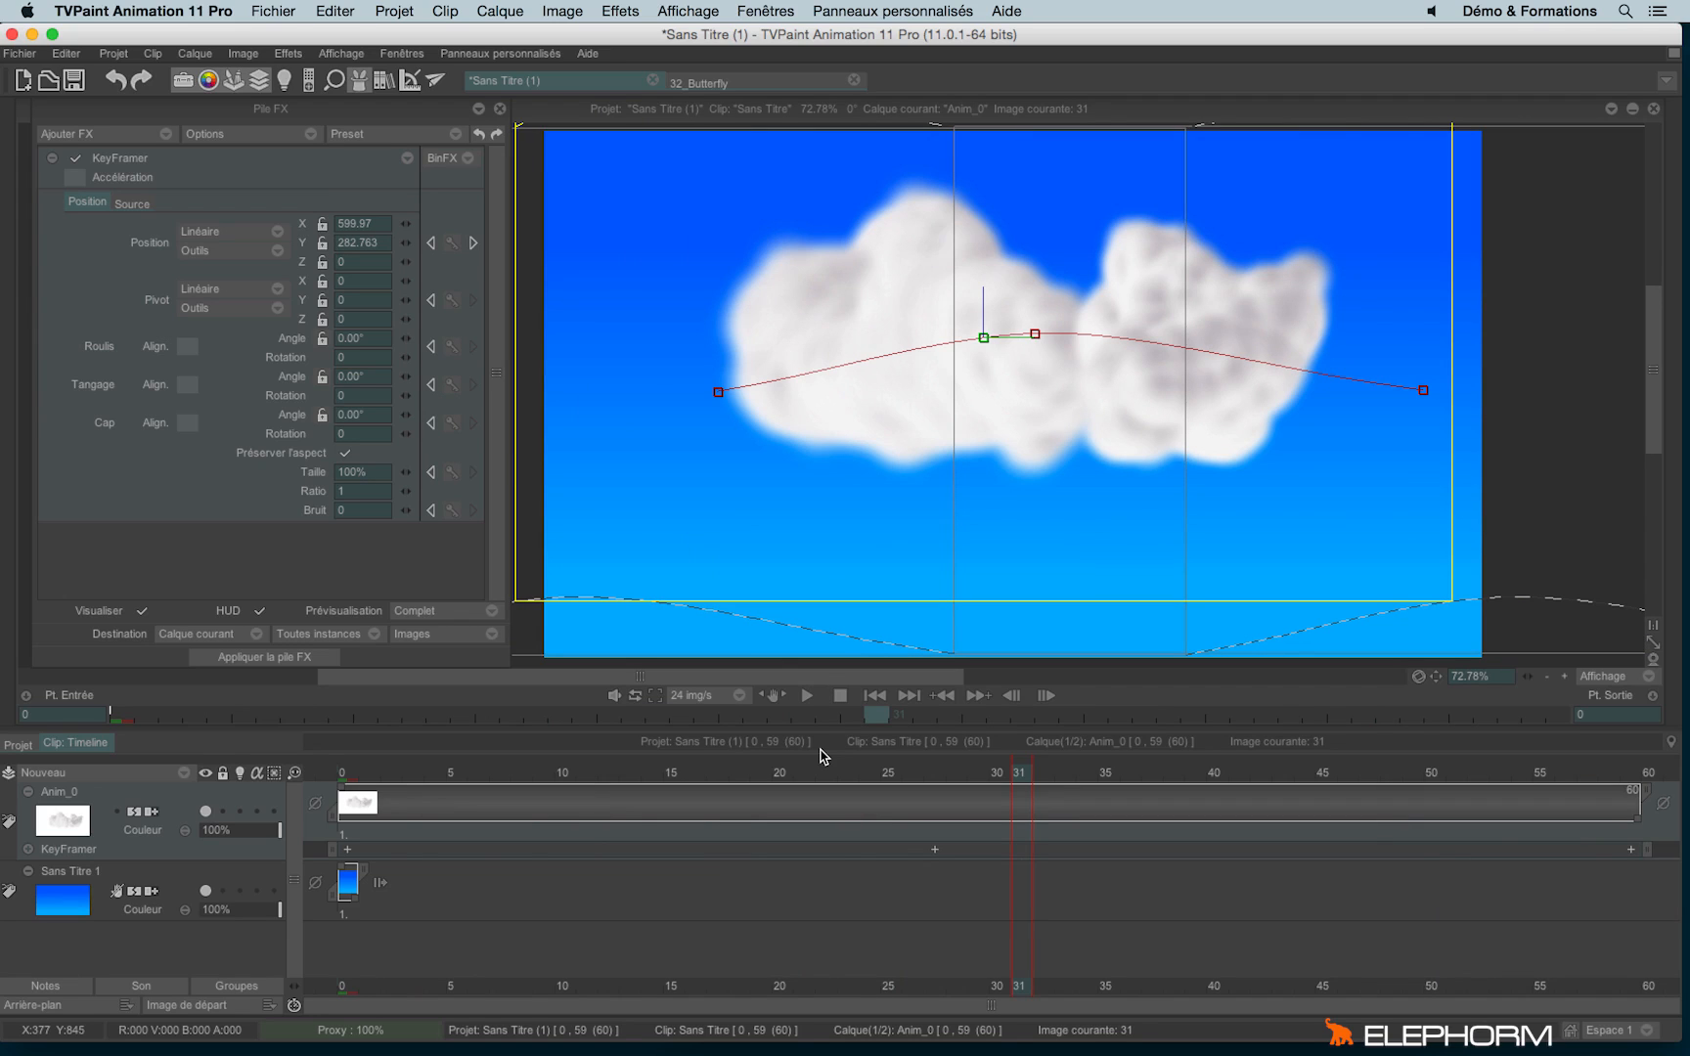
Enable Accélération on the KeyFramer effect and open its acceleration profile, placing the profile window below the effect's header.
{"action": "left_click", "coordinate": [77, 178]}
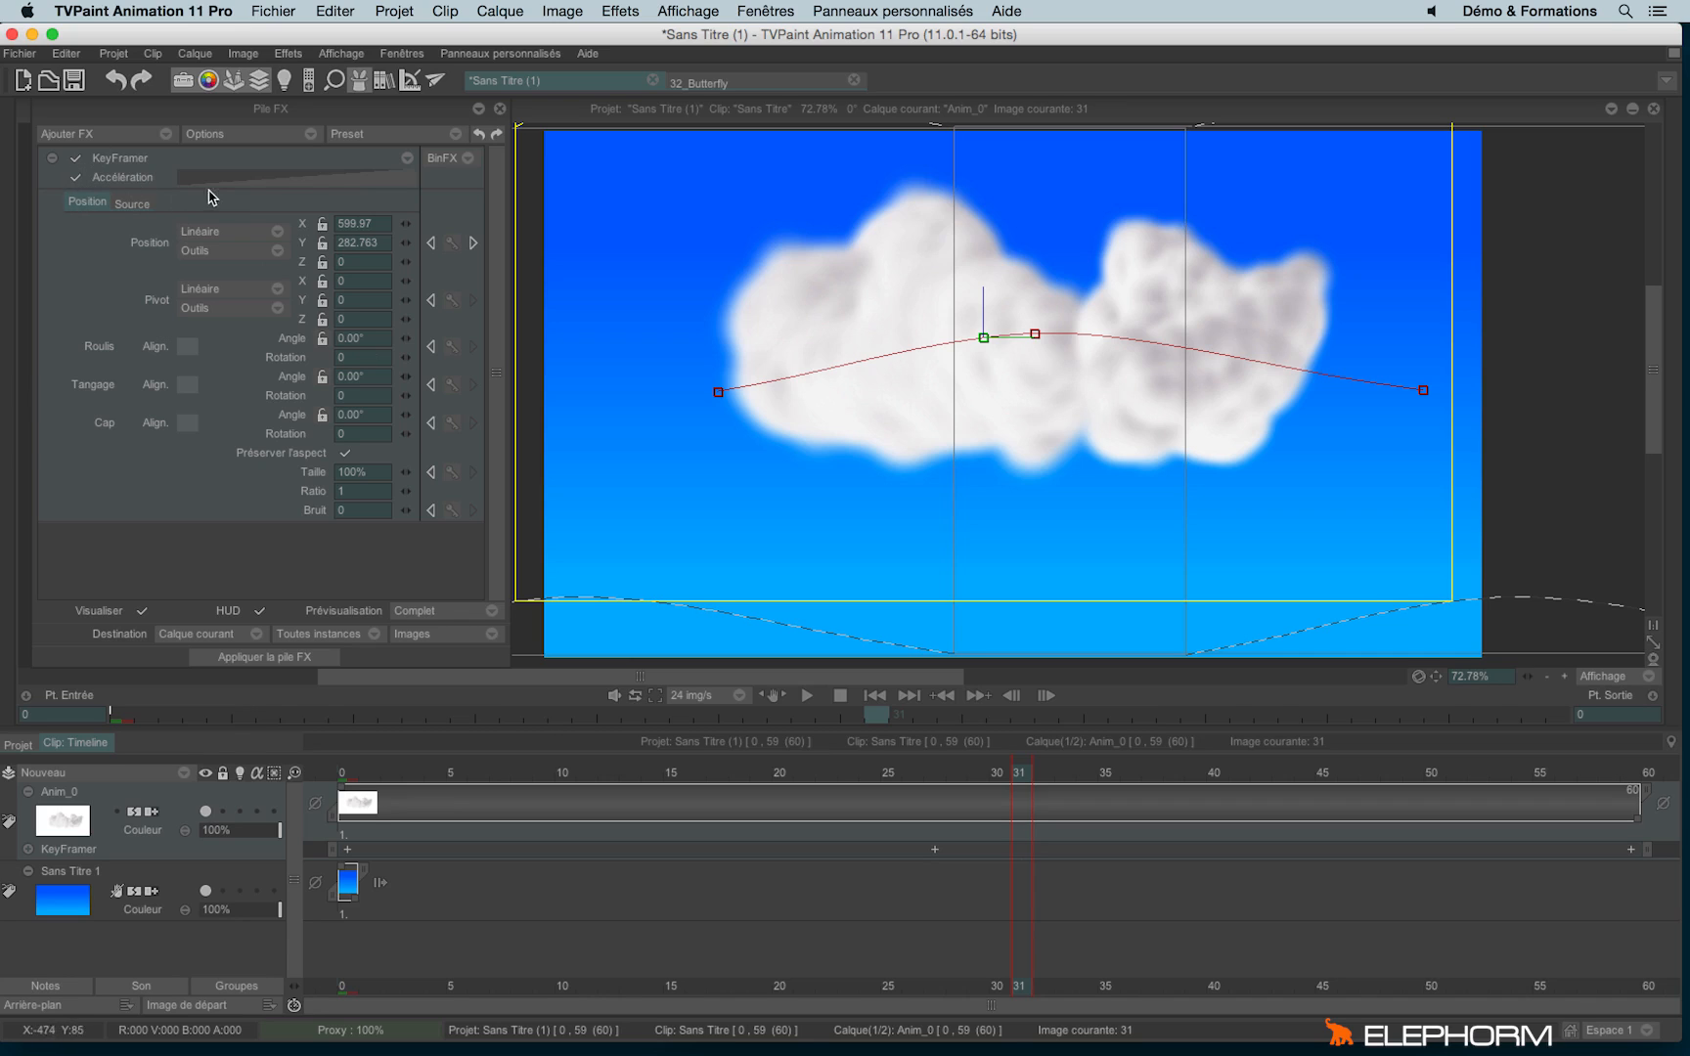
{"action": "left_click", "coordinate": [273, 186]}
{"action": "left_click_drag", "start_coordinate": [465, 173], "coordinate": [388, 318]}
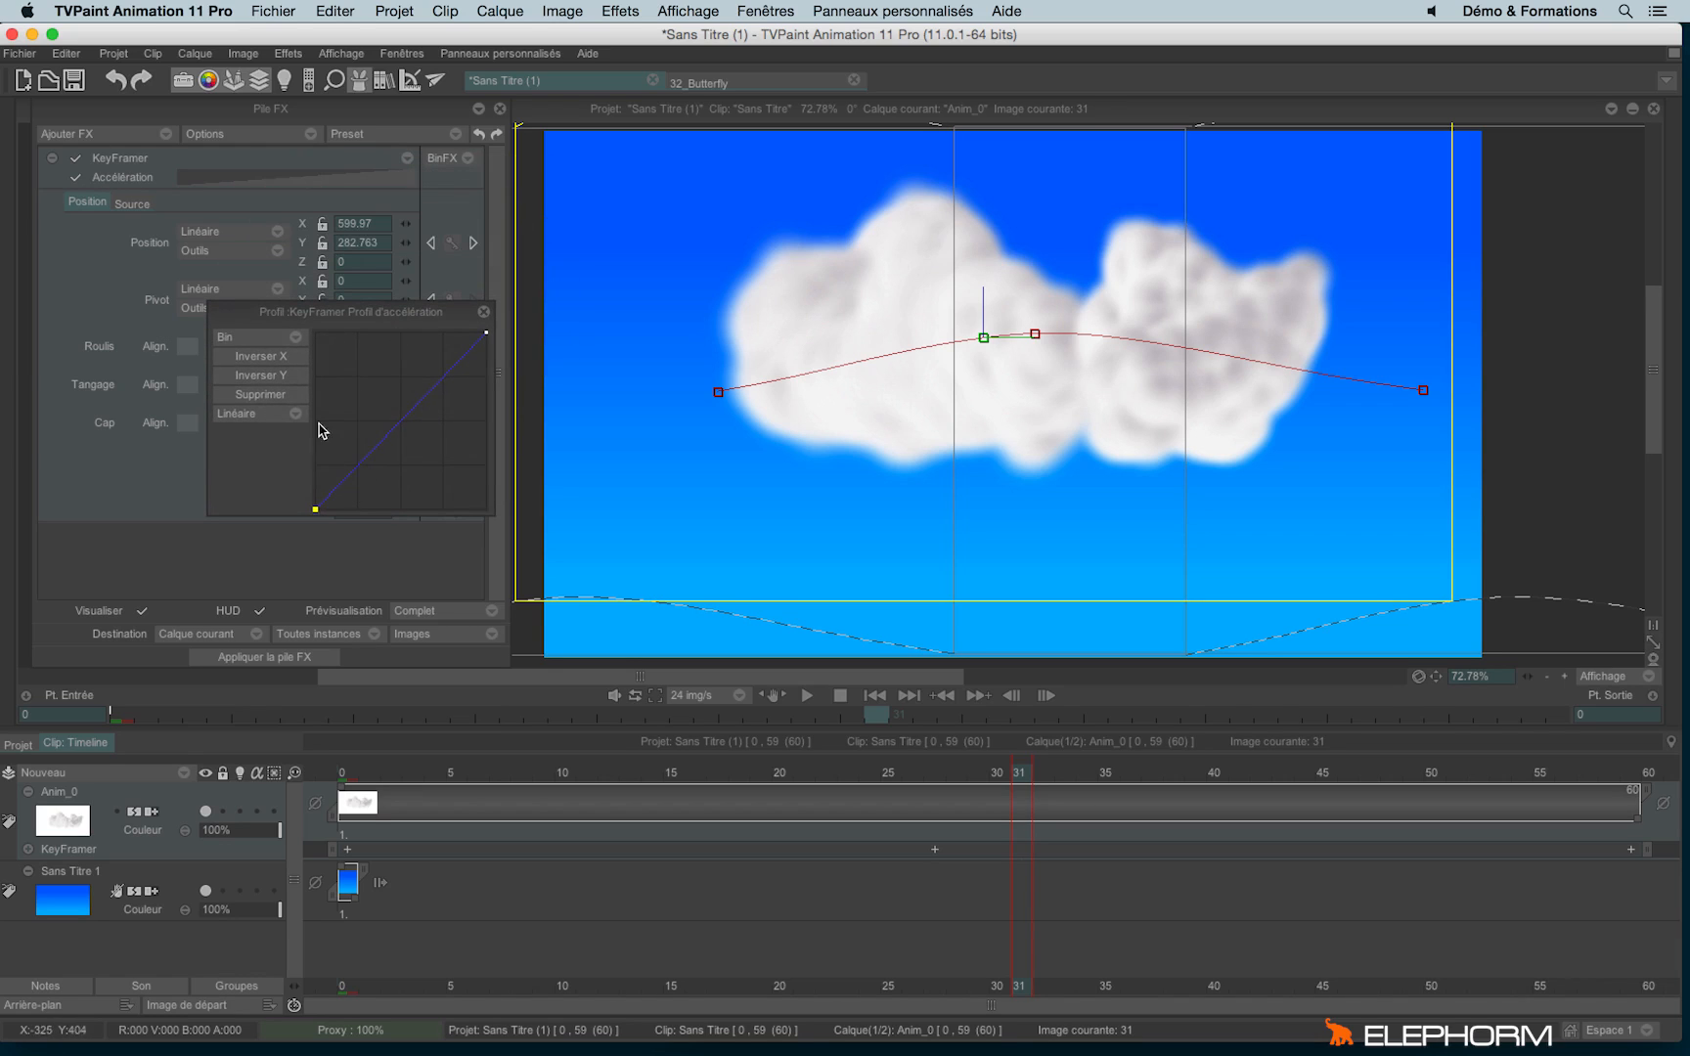
Add two points at equal height midway along the acceleration profile to form a plateau, and scrub the timeline to check the pause.
{"action": "left_click_drag", "start_coordinate": [373, 451], "coordinate": [426, 419]}
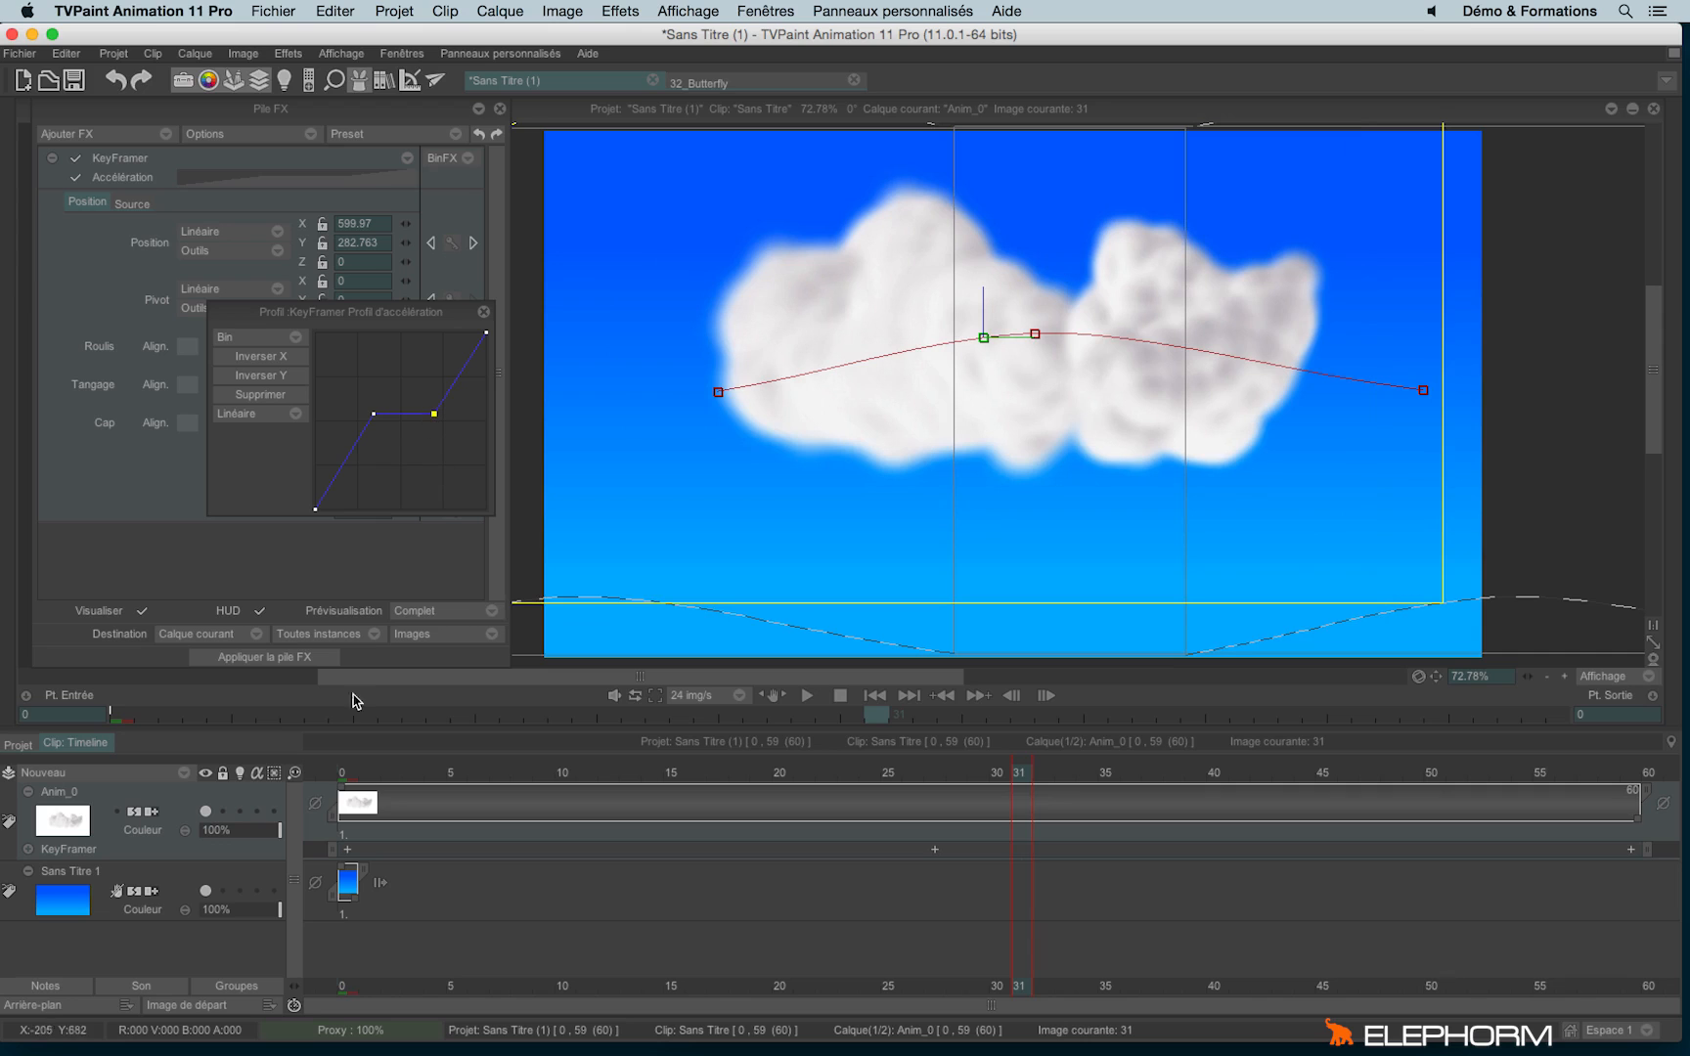
{"action": "left_click", "coordinate": [362, 773]}
{"action": "mouse_move", "coordinate": [427, 776]}
{"action": "left_mouse_down"}
{"action": "mouse_move", "coordinate": [1241, 854]}
{"action": "mouse_move", "coordinate": [881, 876]}
{"action": "mouse_move", "coordinate": [1087, 898]}
{"action": "mouse_move", "coordinate": [952, 877]}
{"action": "mouse_move", "coordinate": [909, 894]}
{"action": "mouse_move", "coordinate": [1124, 912]}
{"action": "mouse_move", "coordinate": [885, 913]}
{"action": "left_mouse_up"}
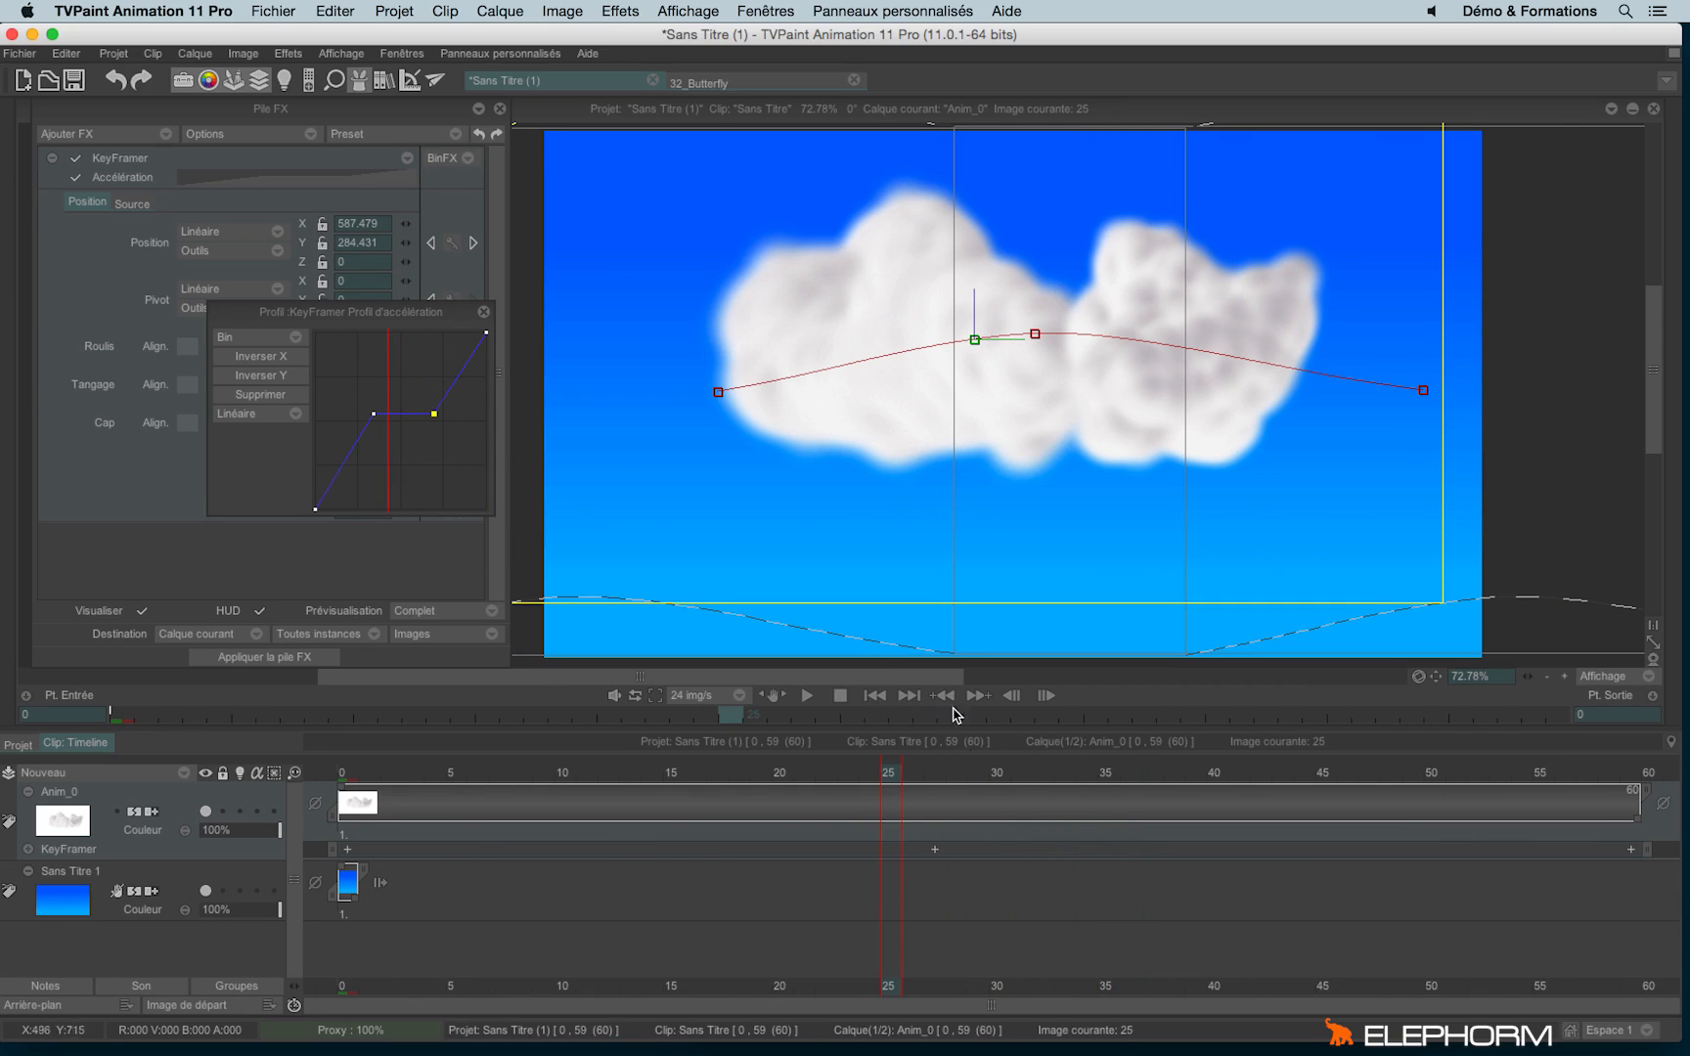
{"action": "mouse_move", "coordinate": [891, 774]}
{"action": "left_mouse_down"}
{"action": "mouse_move", "coordinate": [849, 810]}
{"action": "mouse_move", "coordinate": [1070, 842]}
{"action": "mouse_move", "coordinate": [608, 789]}
{"action": "left_mouse_up"}
Switch the acceleration profile to Courbe and reshape it with three points into a steep early rise, a level stretch and a final rise.
{"action": "left_click", "coordinate": [277, 416]}
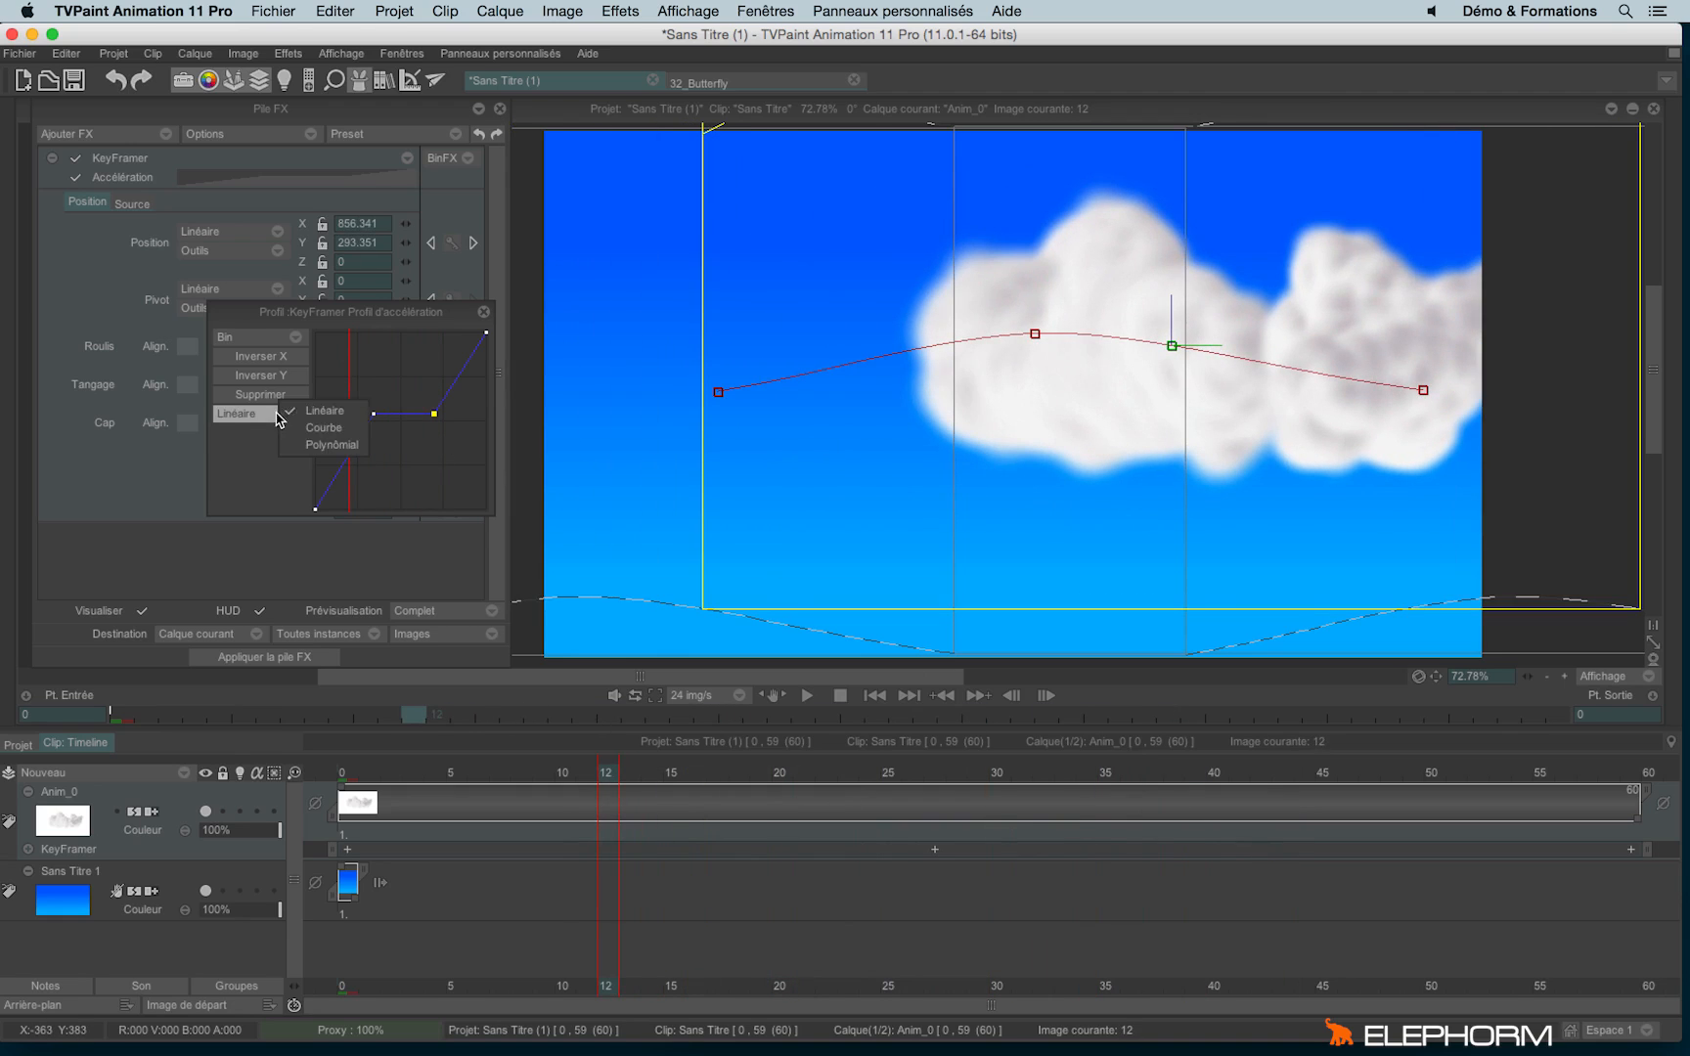
{"action": "left_click", "coordinate": [282, 432]}
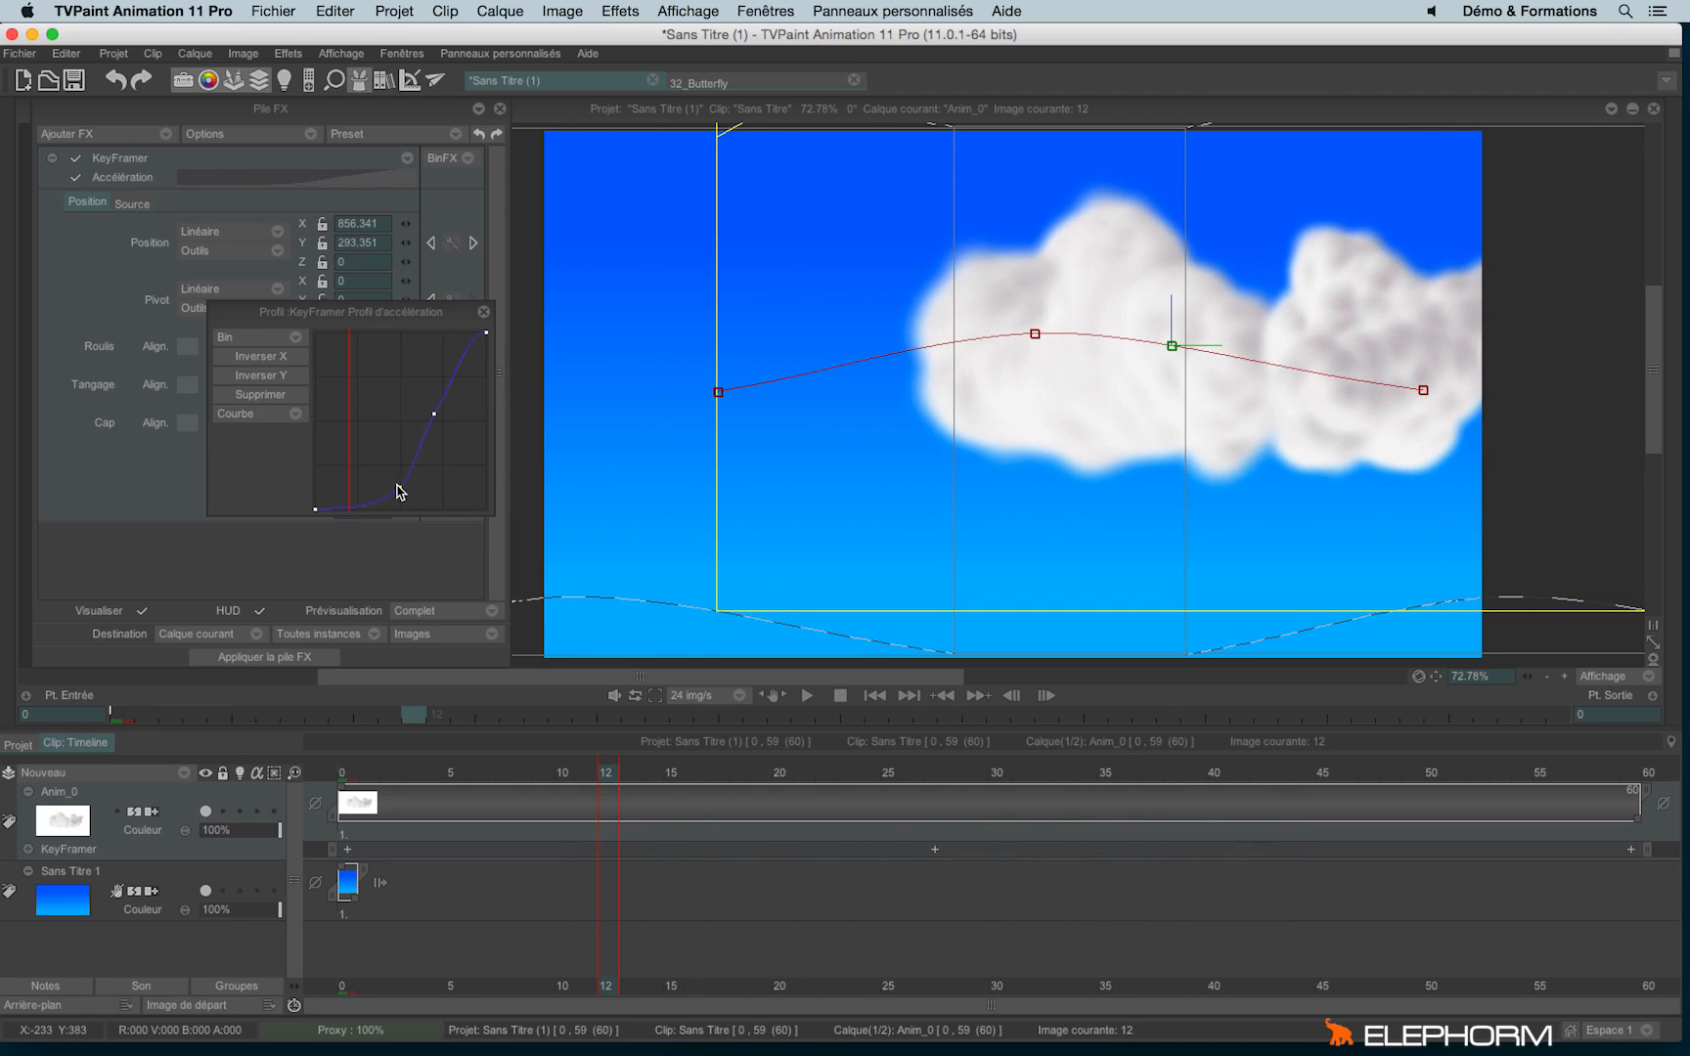
{"action": "left_click", "coordinate": [399, 491]}
{"action": "left_click_drag", "start_coordinate": [434, 414], "coordinate": [398, 383]}
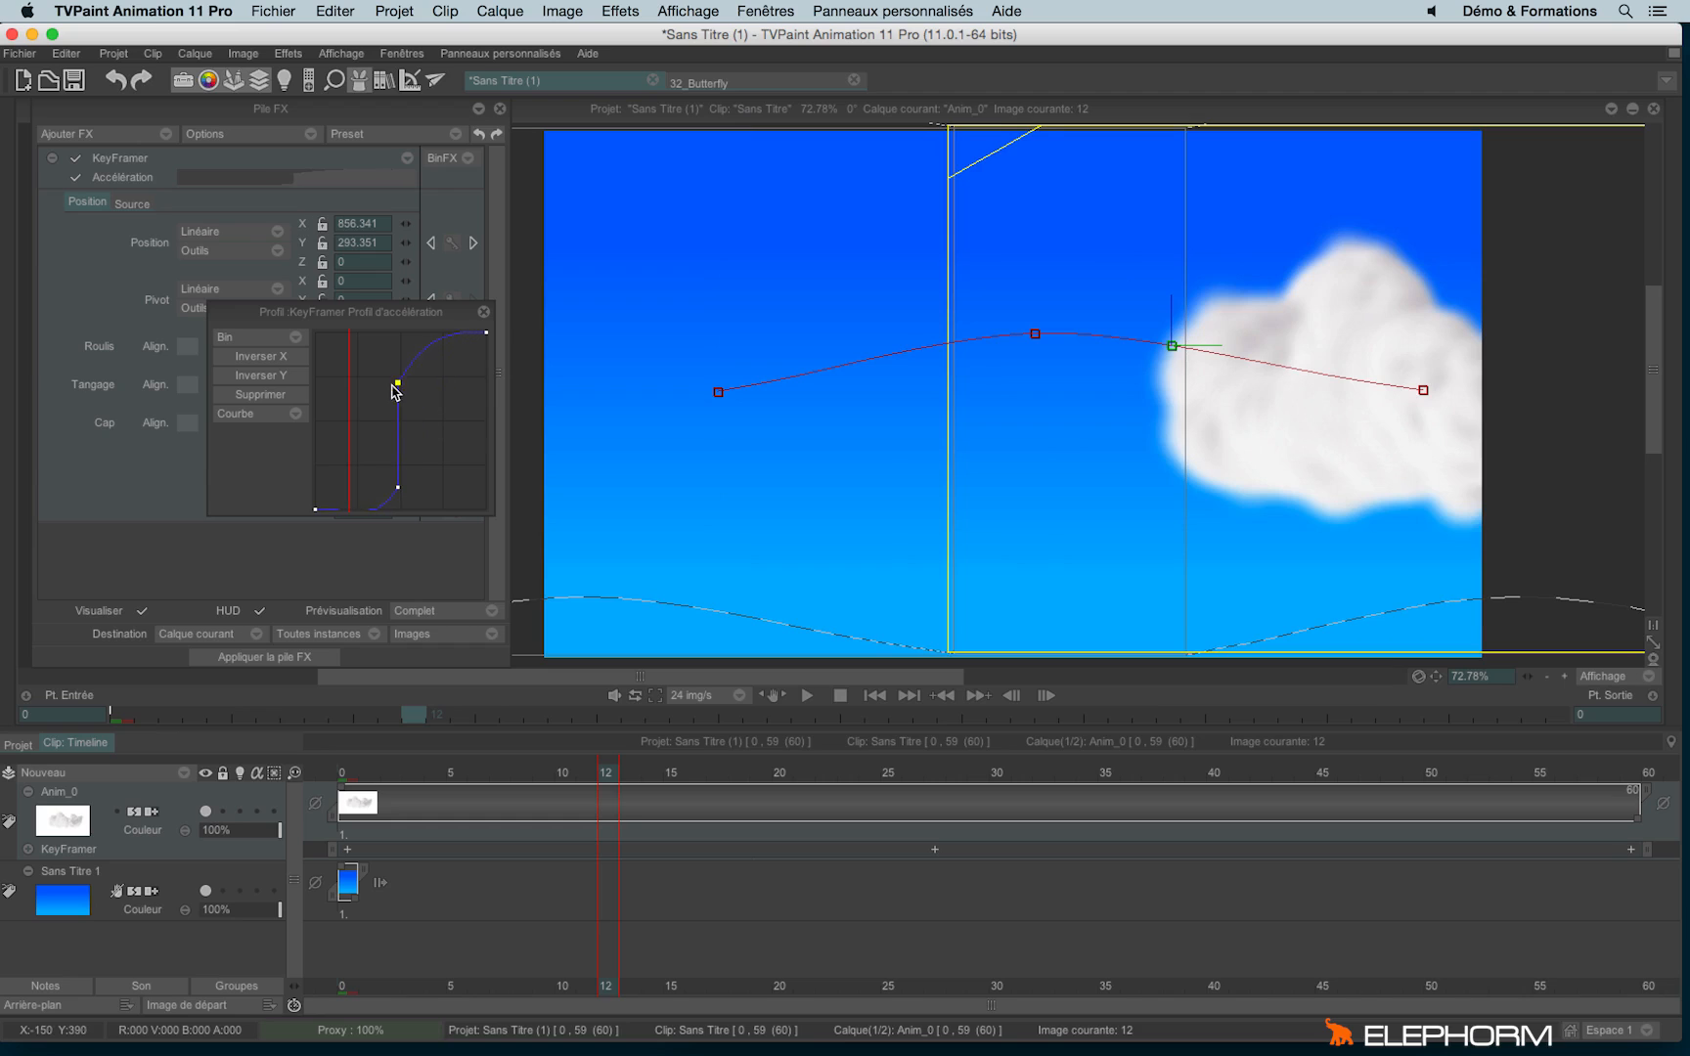
{"action": "left_click_drag", "start_coordinate": [398, 486], "coordinate": [386, 469]}
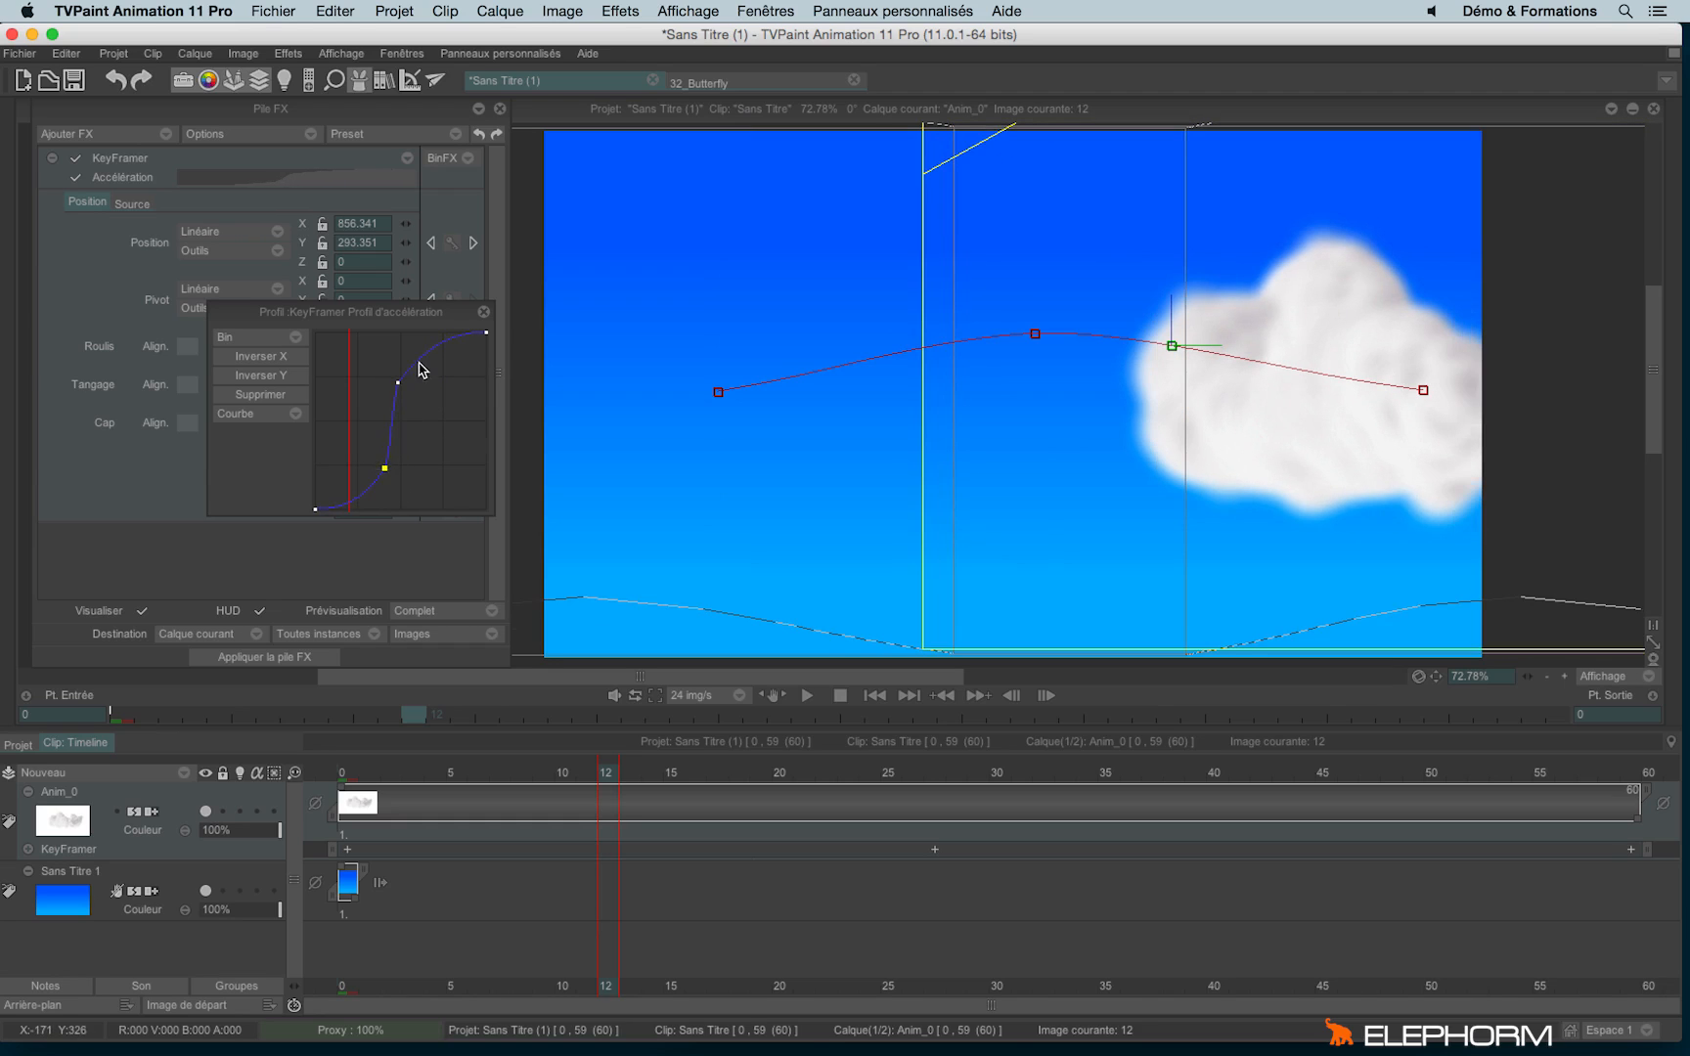
{"action": "left_click", "coordinate": [454, 380]}
{"action": "left_click_drag", "start_coordinate": [398, 384], "coordinate": [389, 399]}
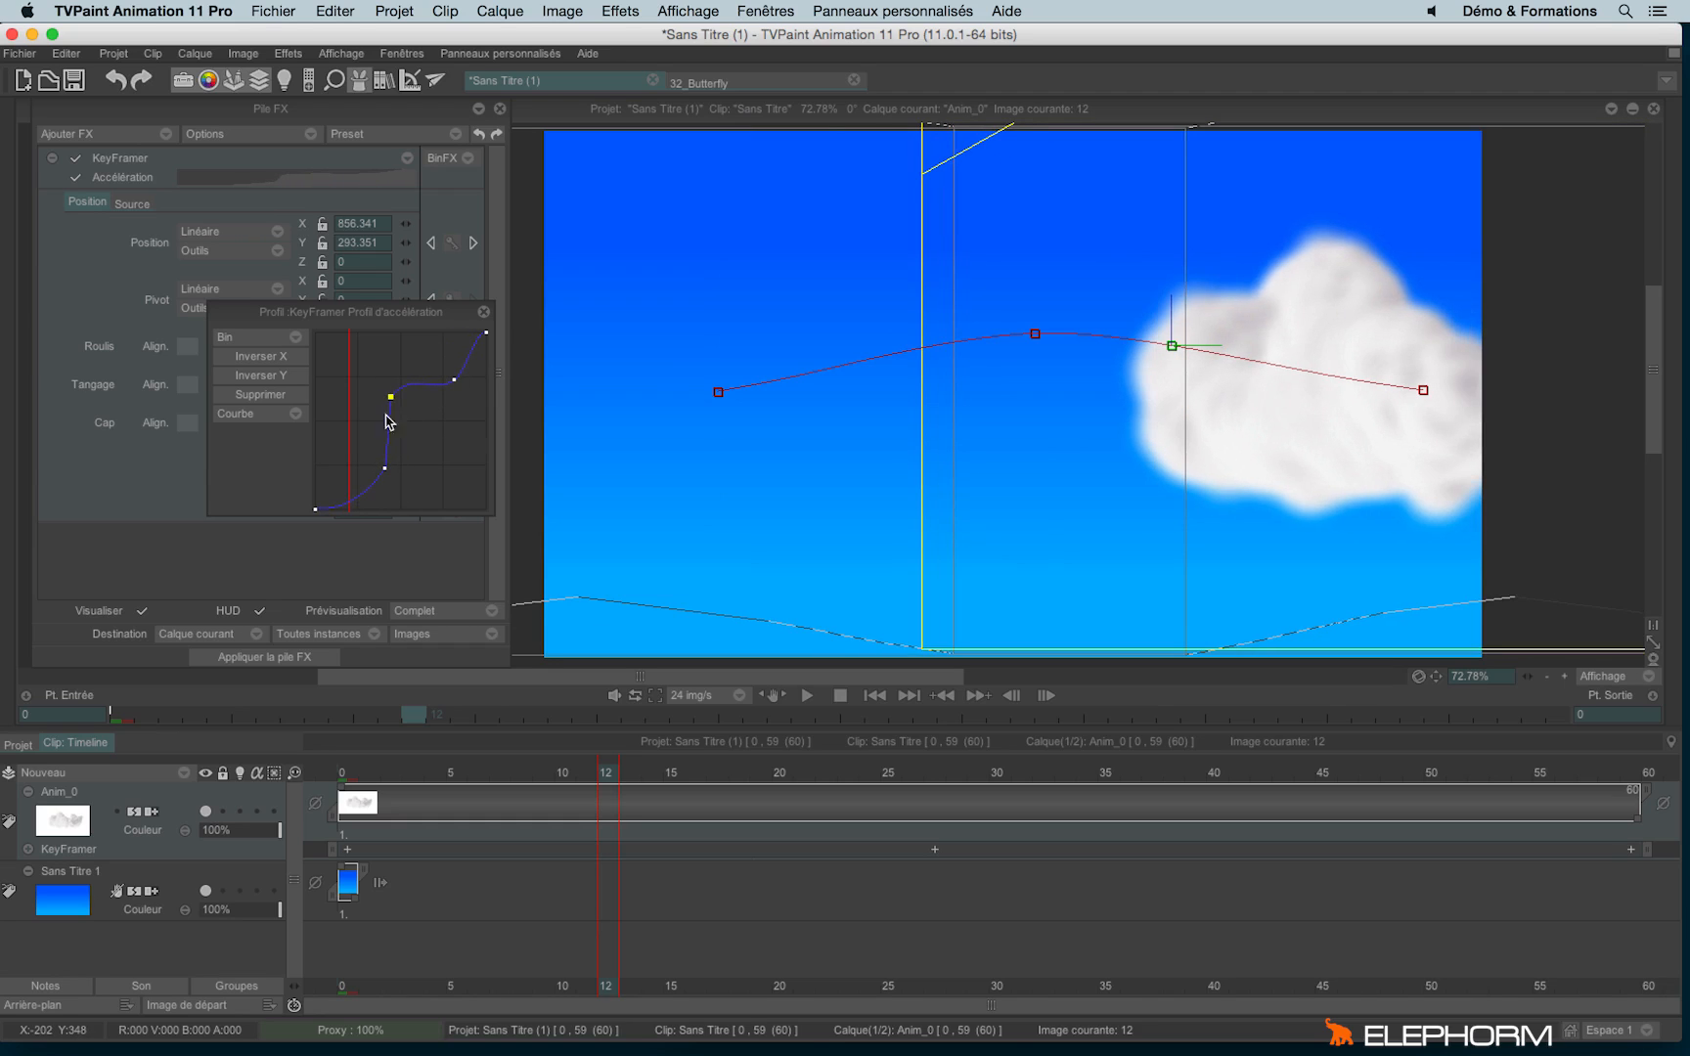
{"action": "left_click_drag", "start_coordinate": [384, 470], "coordinate": [375, 472]}
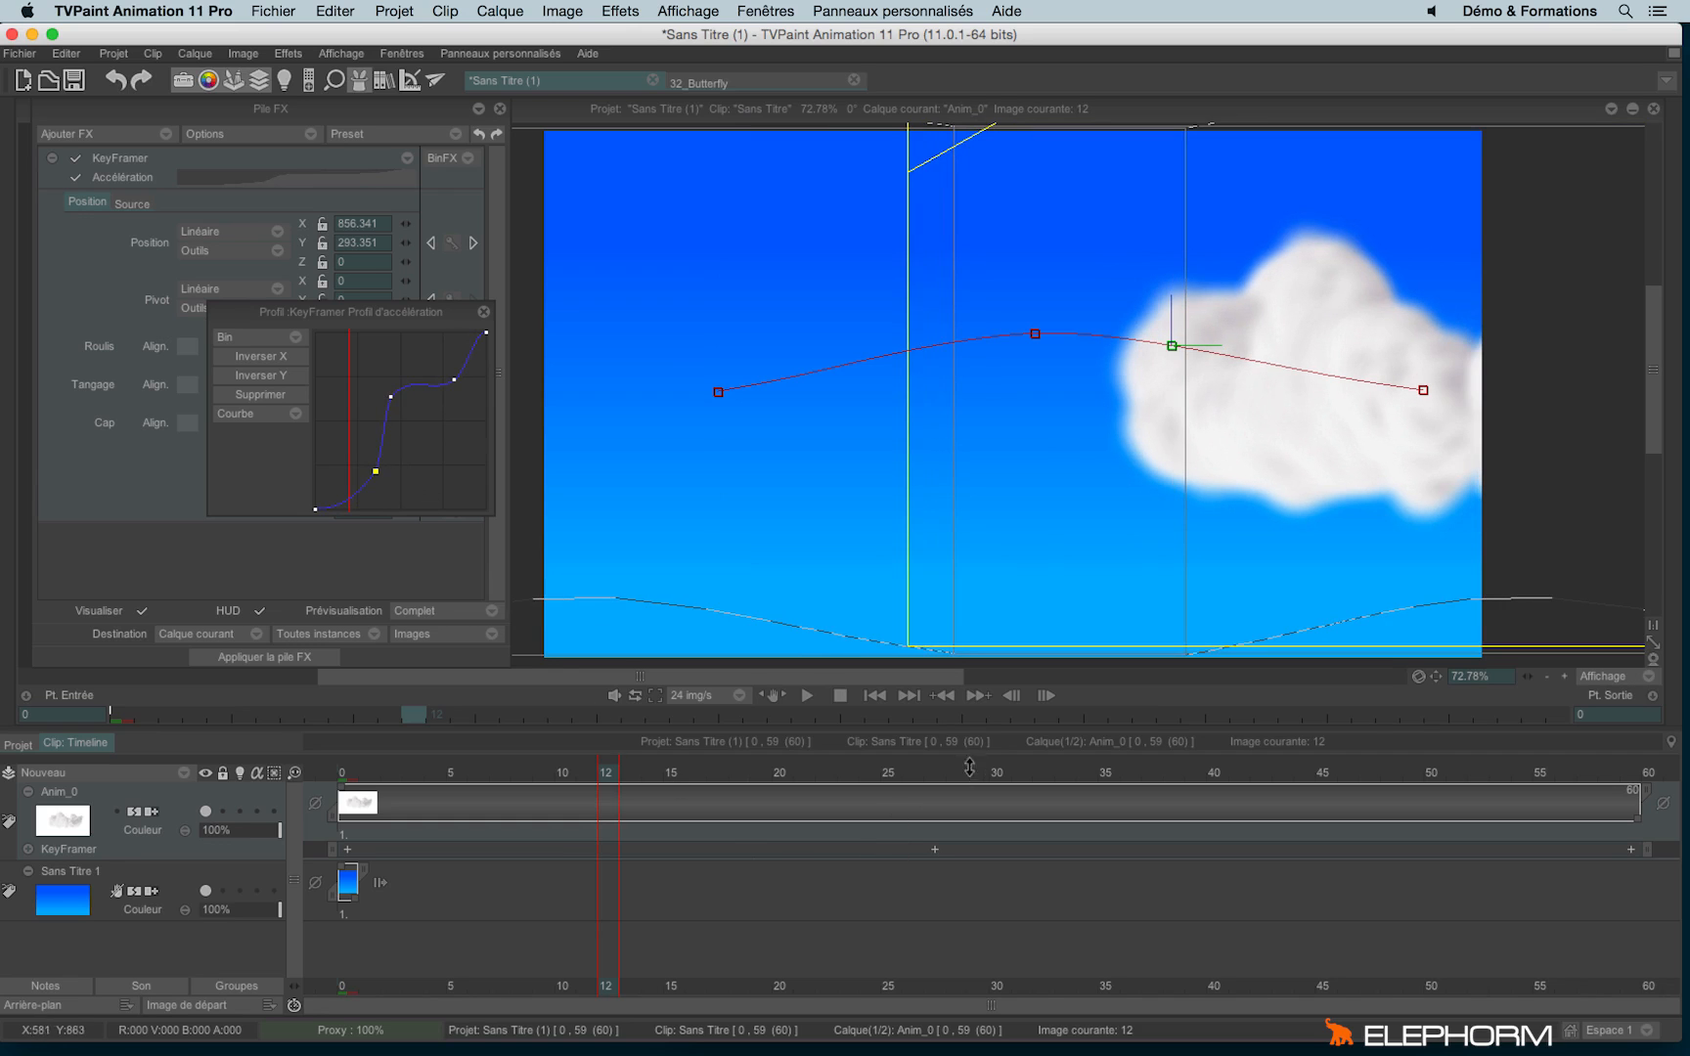
Play the animation to check the cloud's acceleration, stop it and close the acceleration profile window.
{"action": "left_click", "coordinate": [807, 695]}
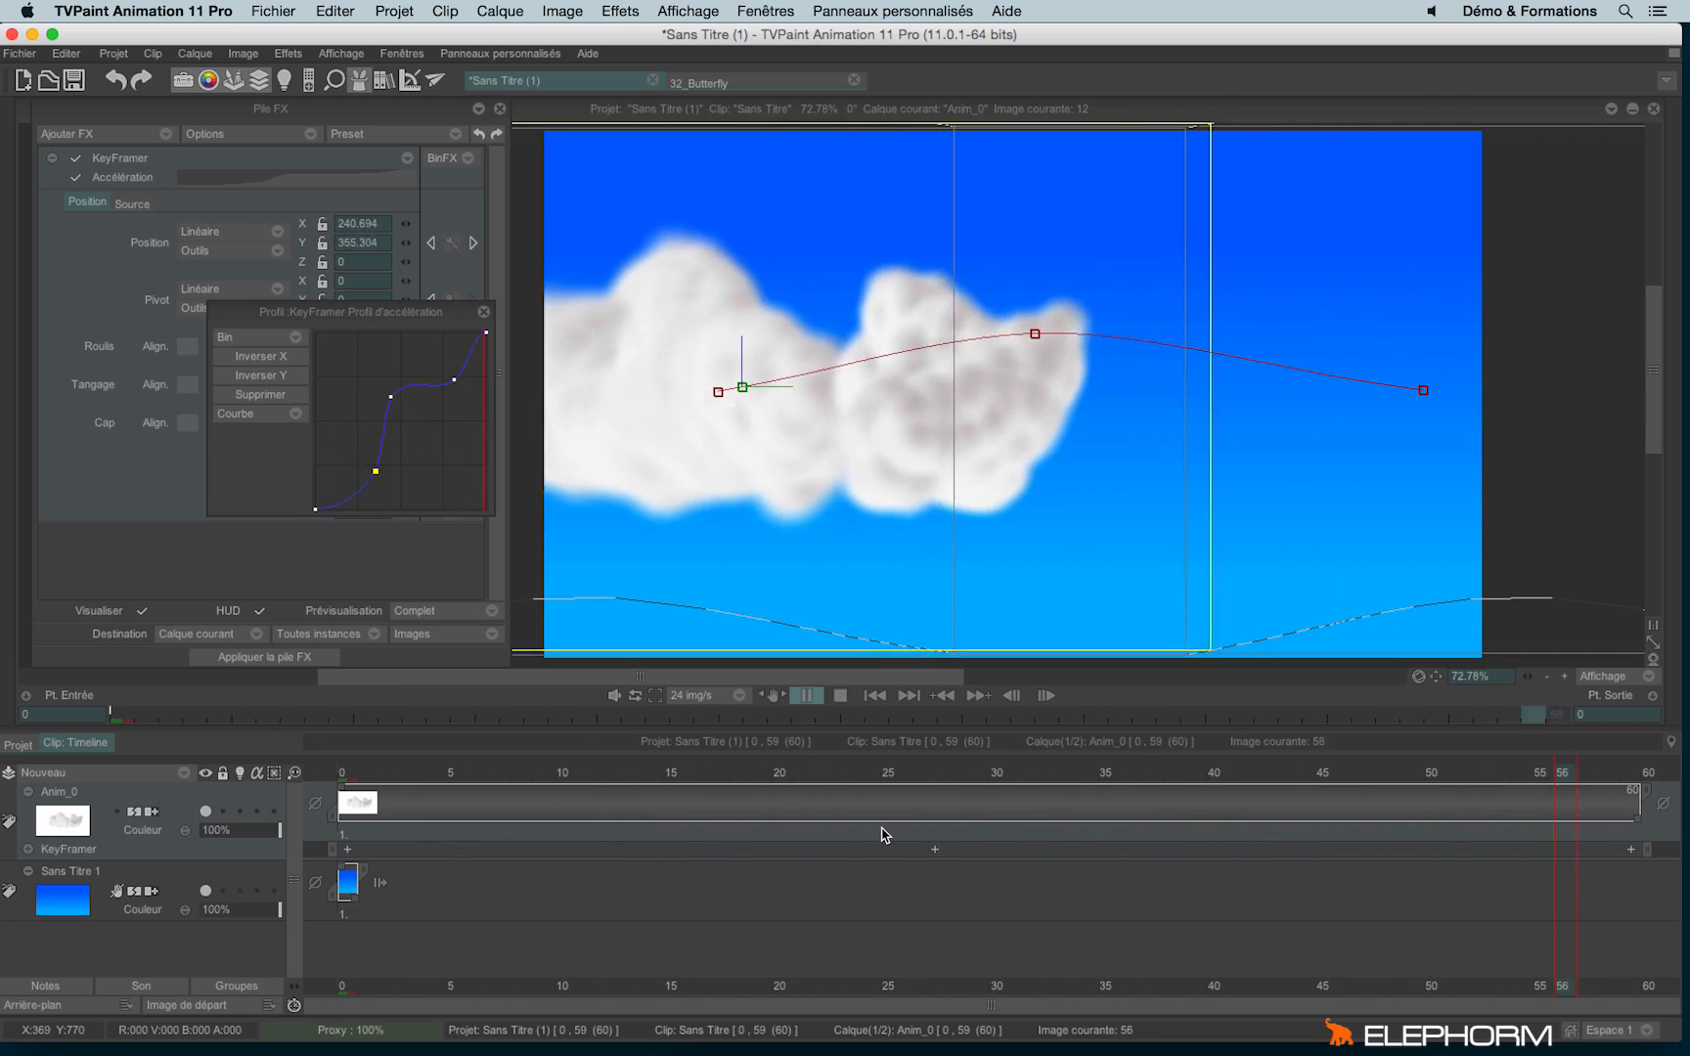
{"action": "left_click", "coordinate": [841, 695]}
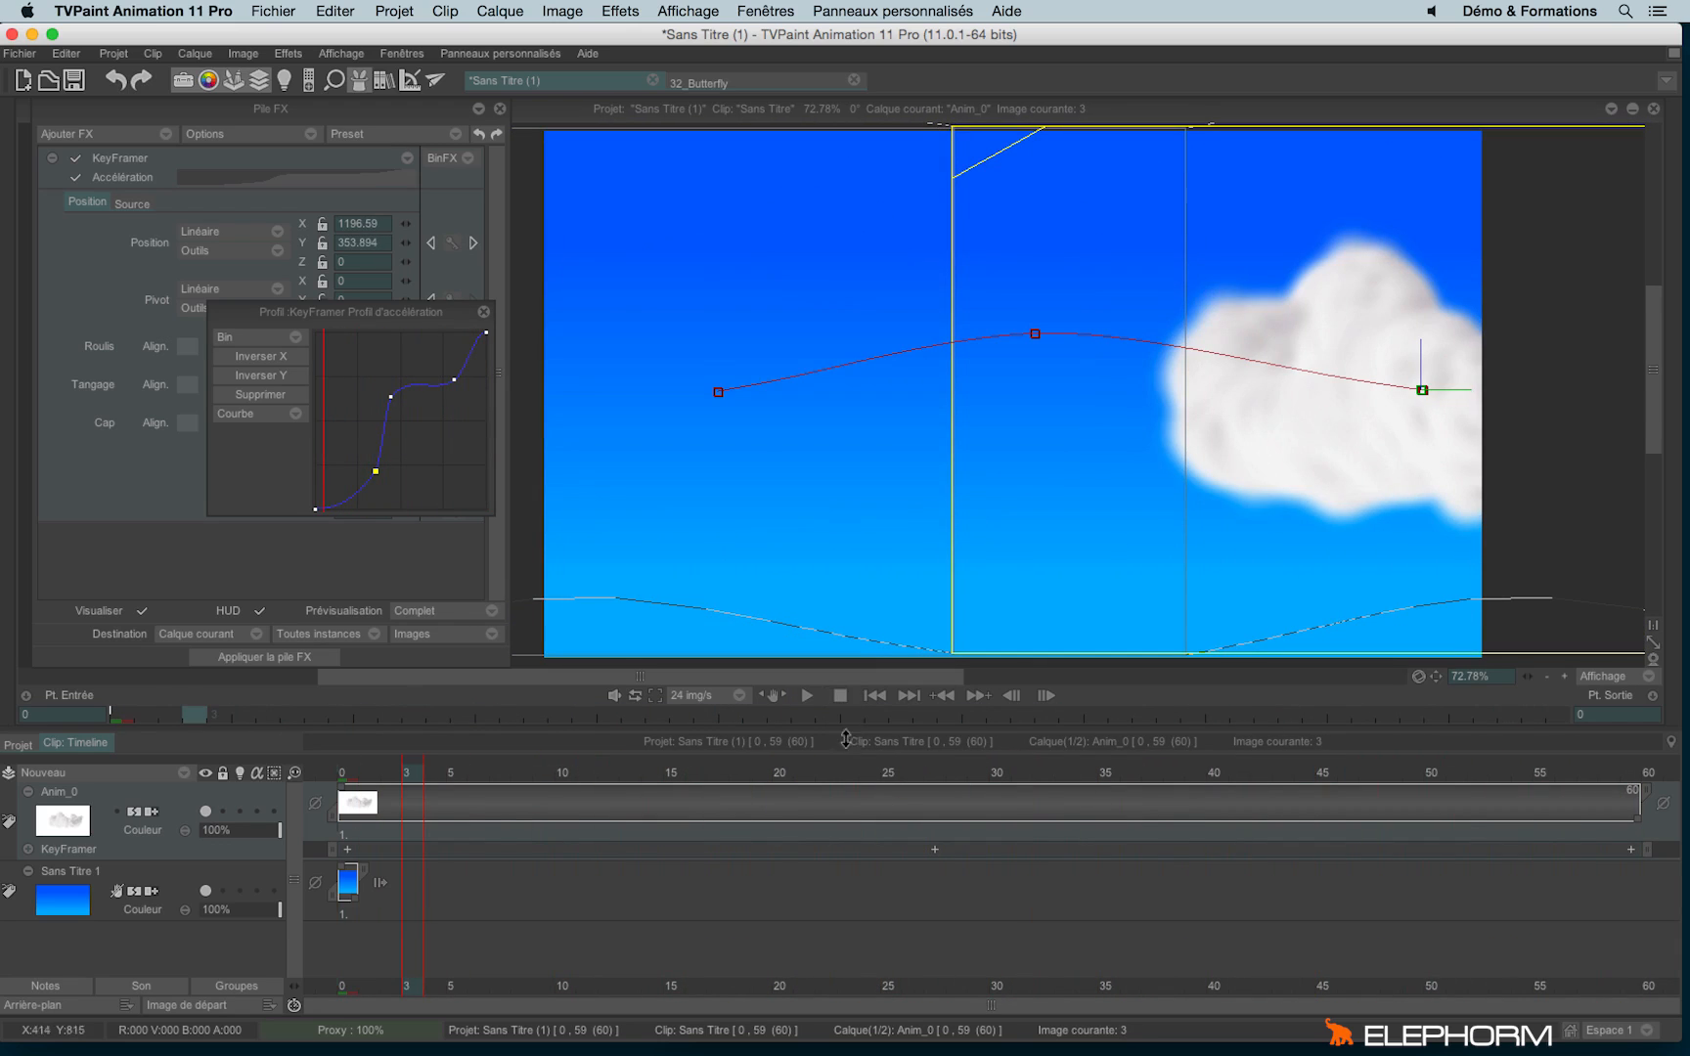
{"action": "left_click", "coordinate": [484, 311]}
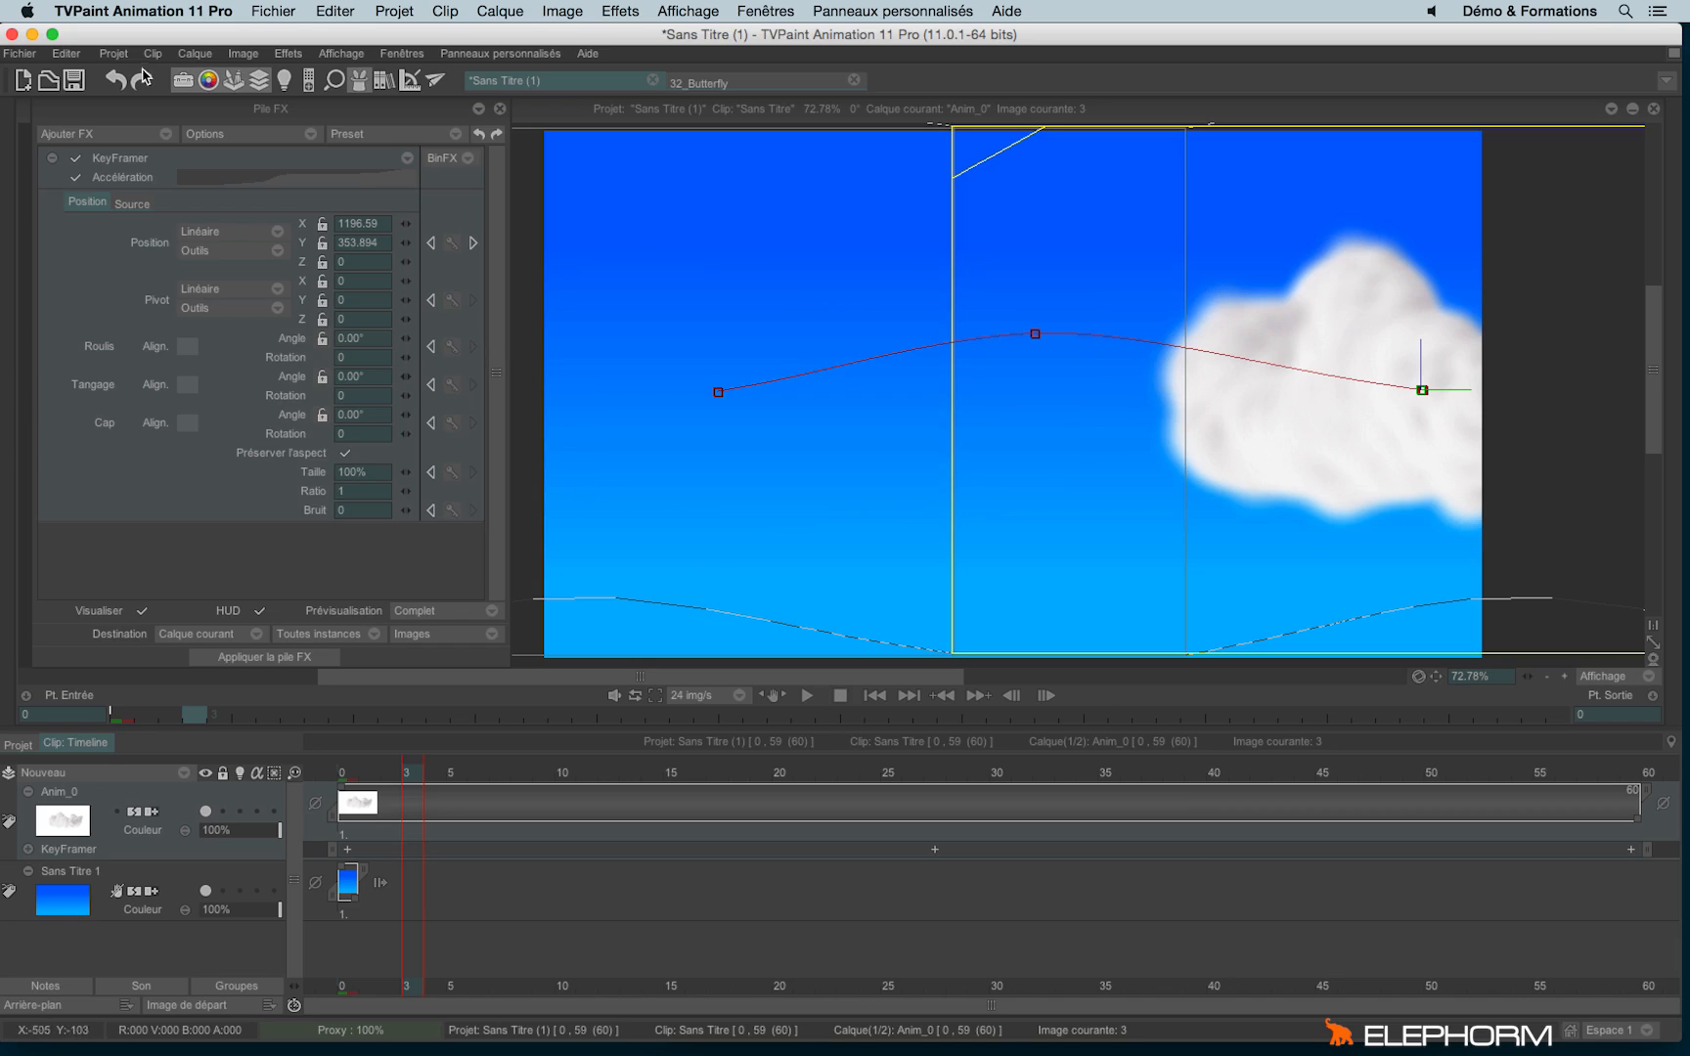
Open the KeyFramer's Source settings and look through the available image sources without choosing one.
{"action": "left_click", "coordinate": [132, 204]}
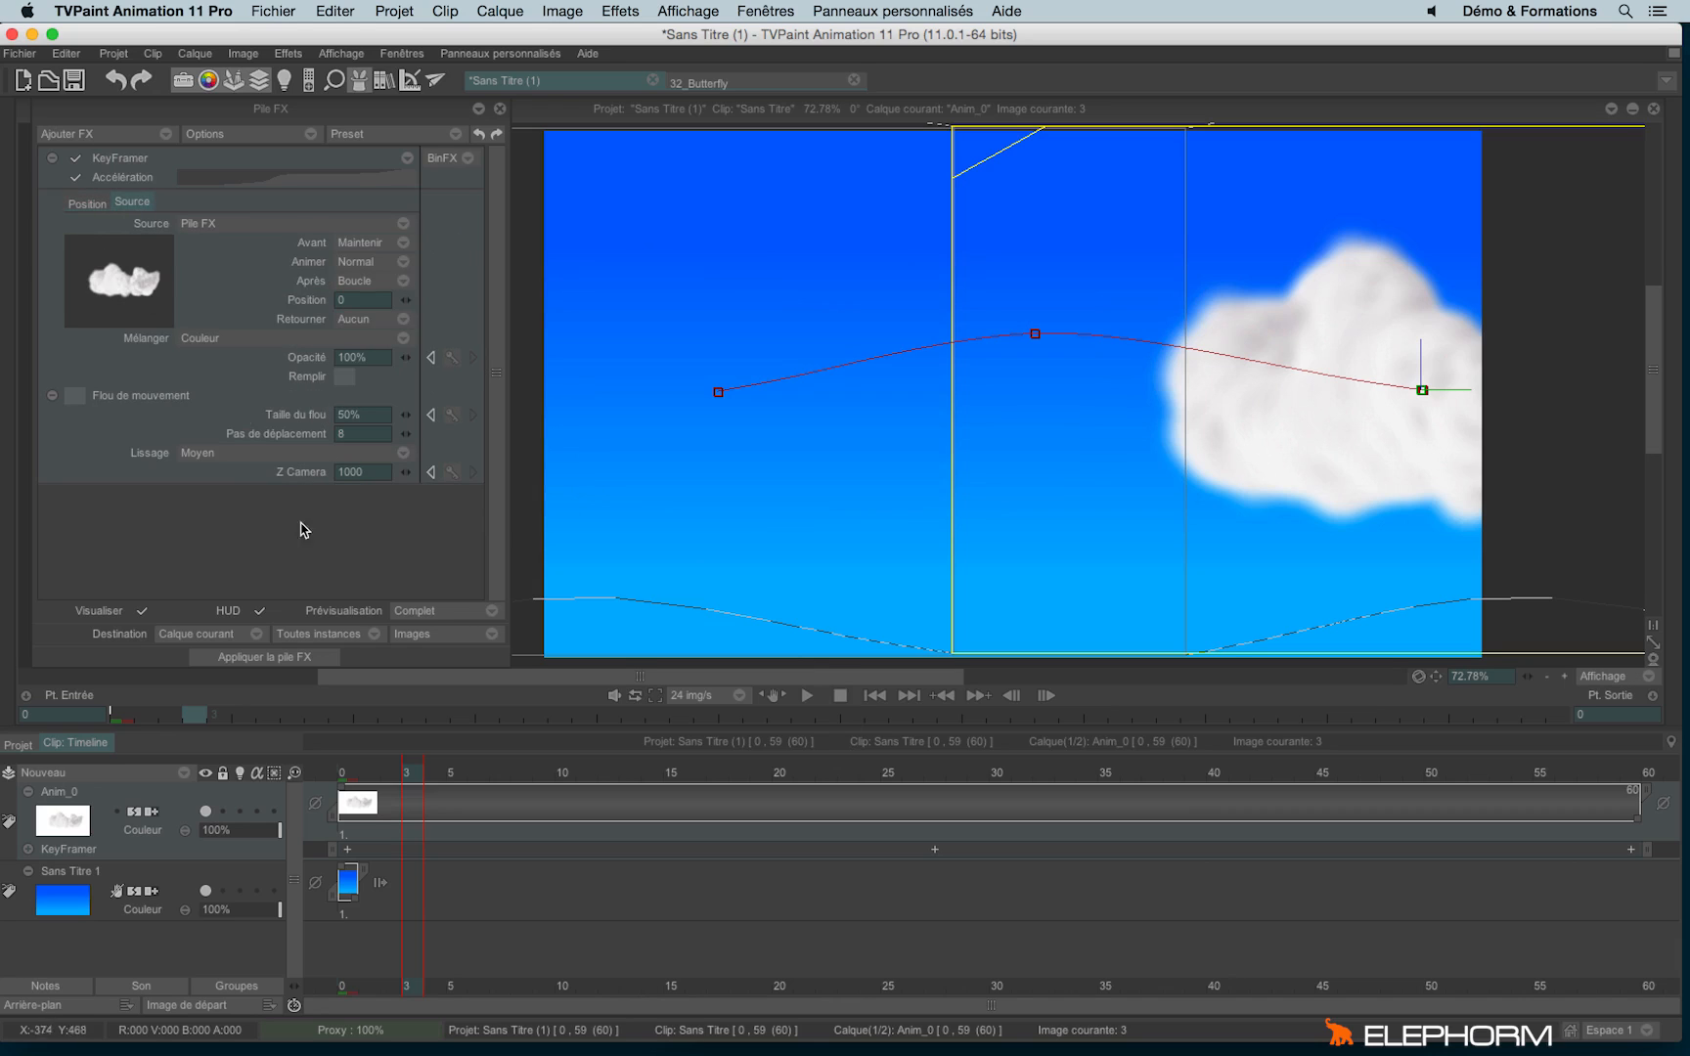
{"action": "left_click", "coordinate": [215, 242]}
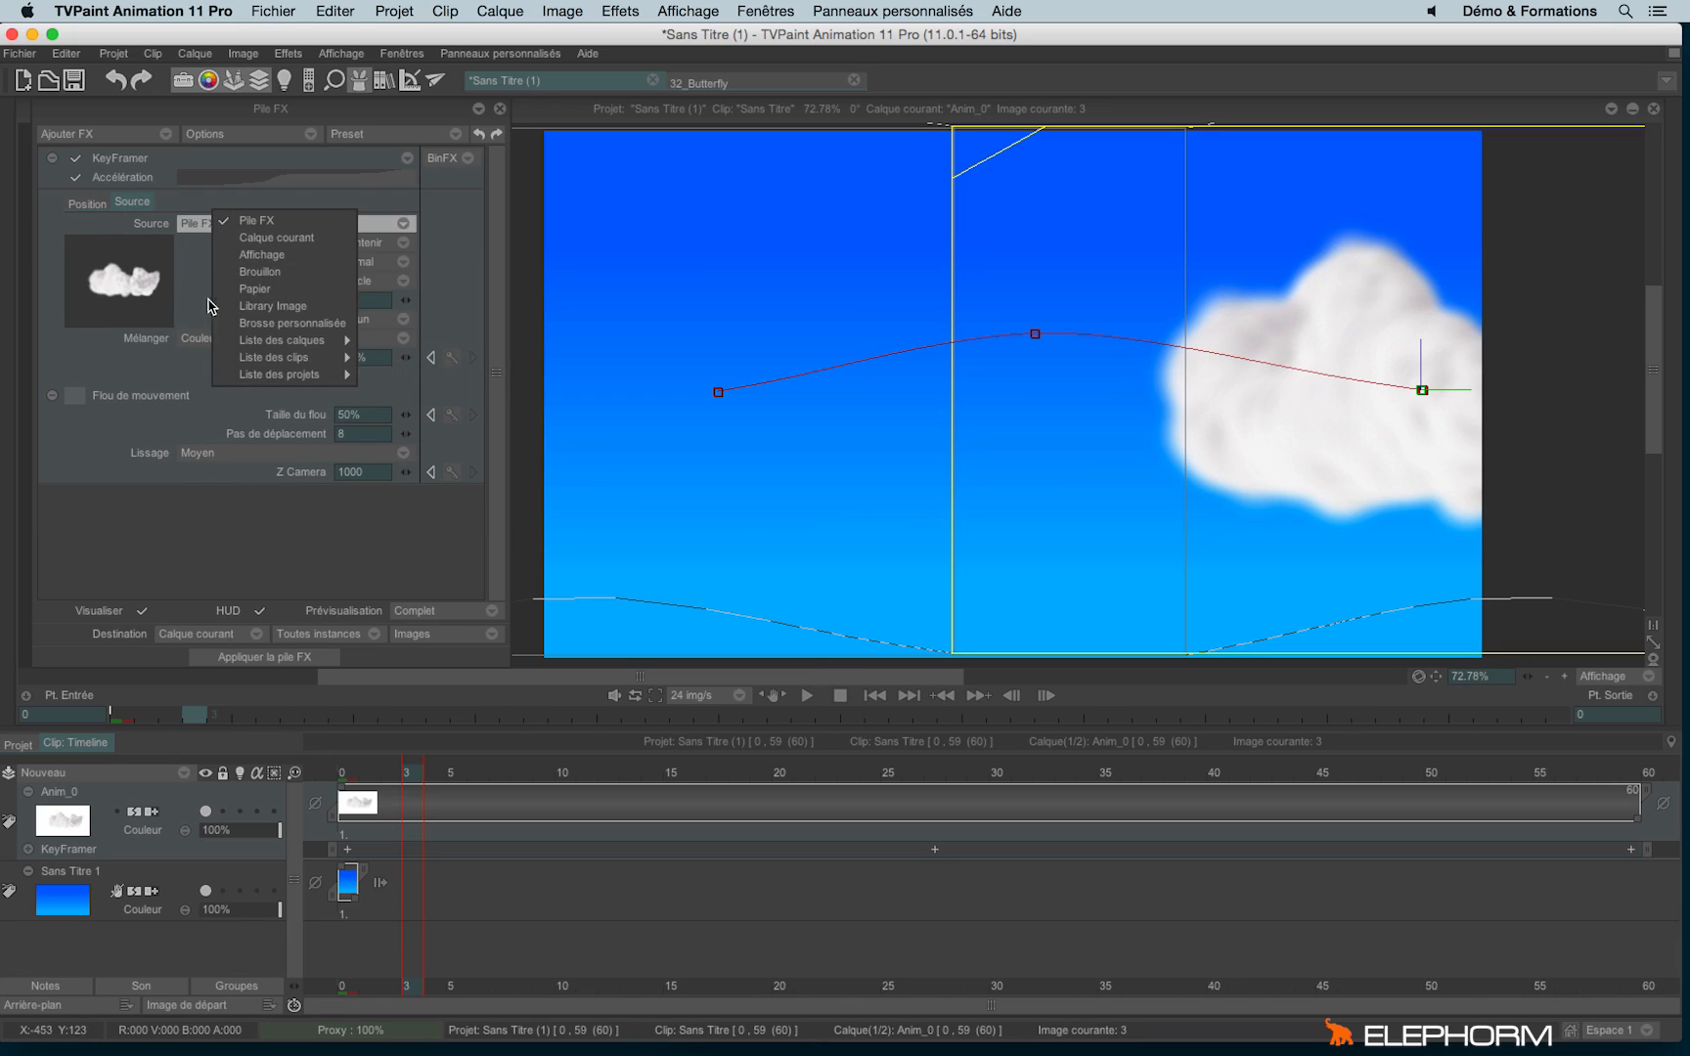
{"action": "left_click", "coordinate": [174, 291]}
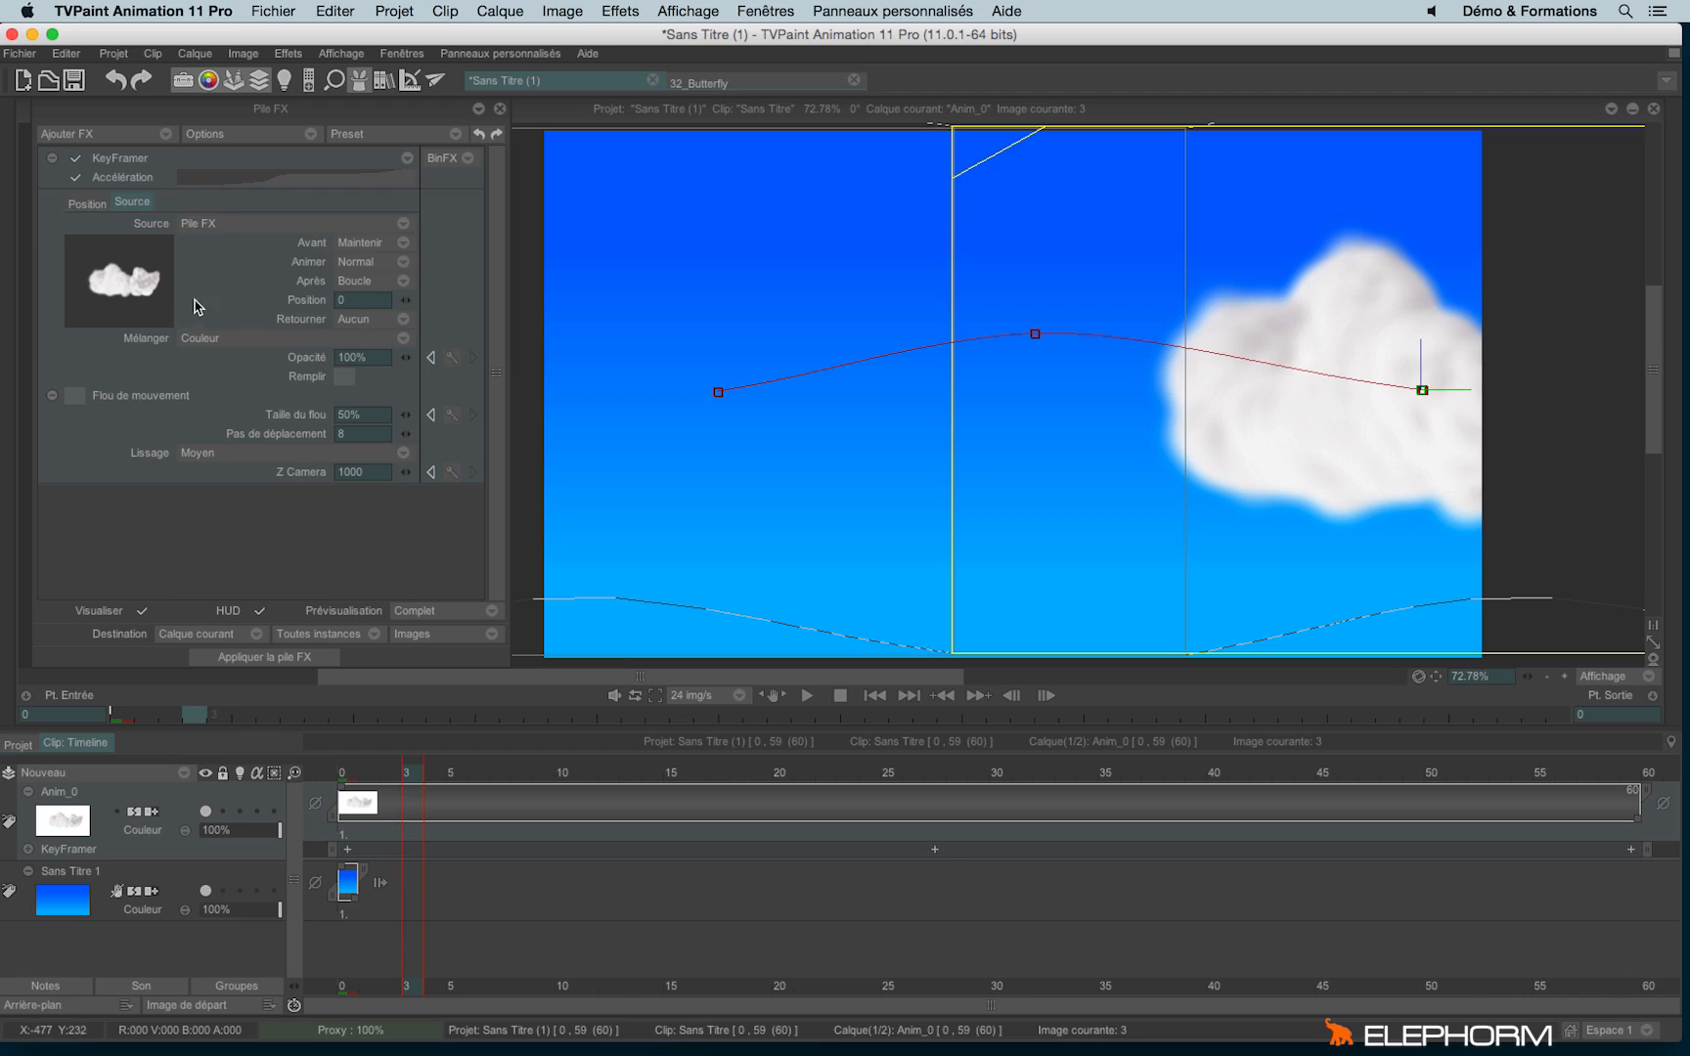
Switch to the 32_Butterfly project and play its butterfly animation, then stop it.
{"action": "left_click", "coordinate": [711, 81]}
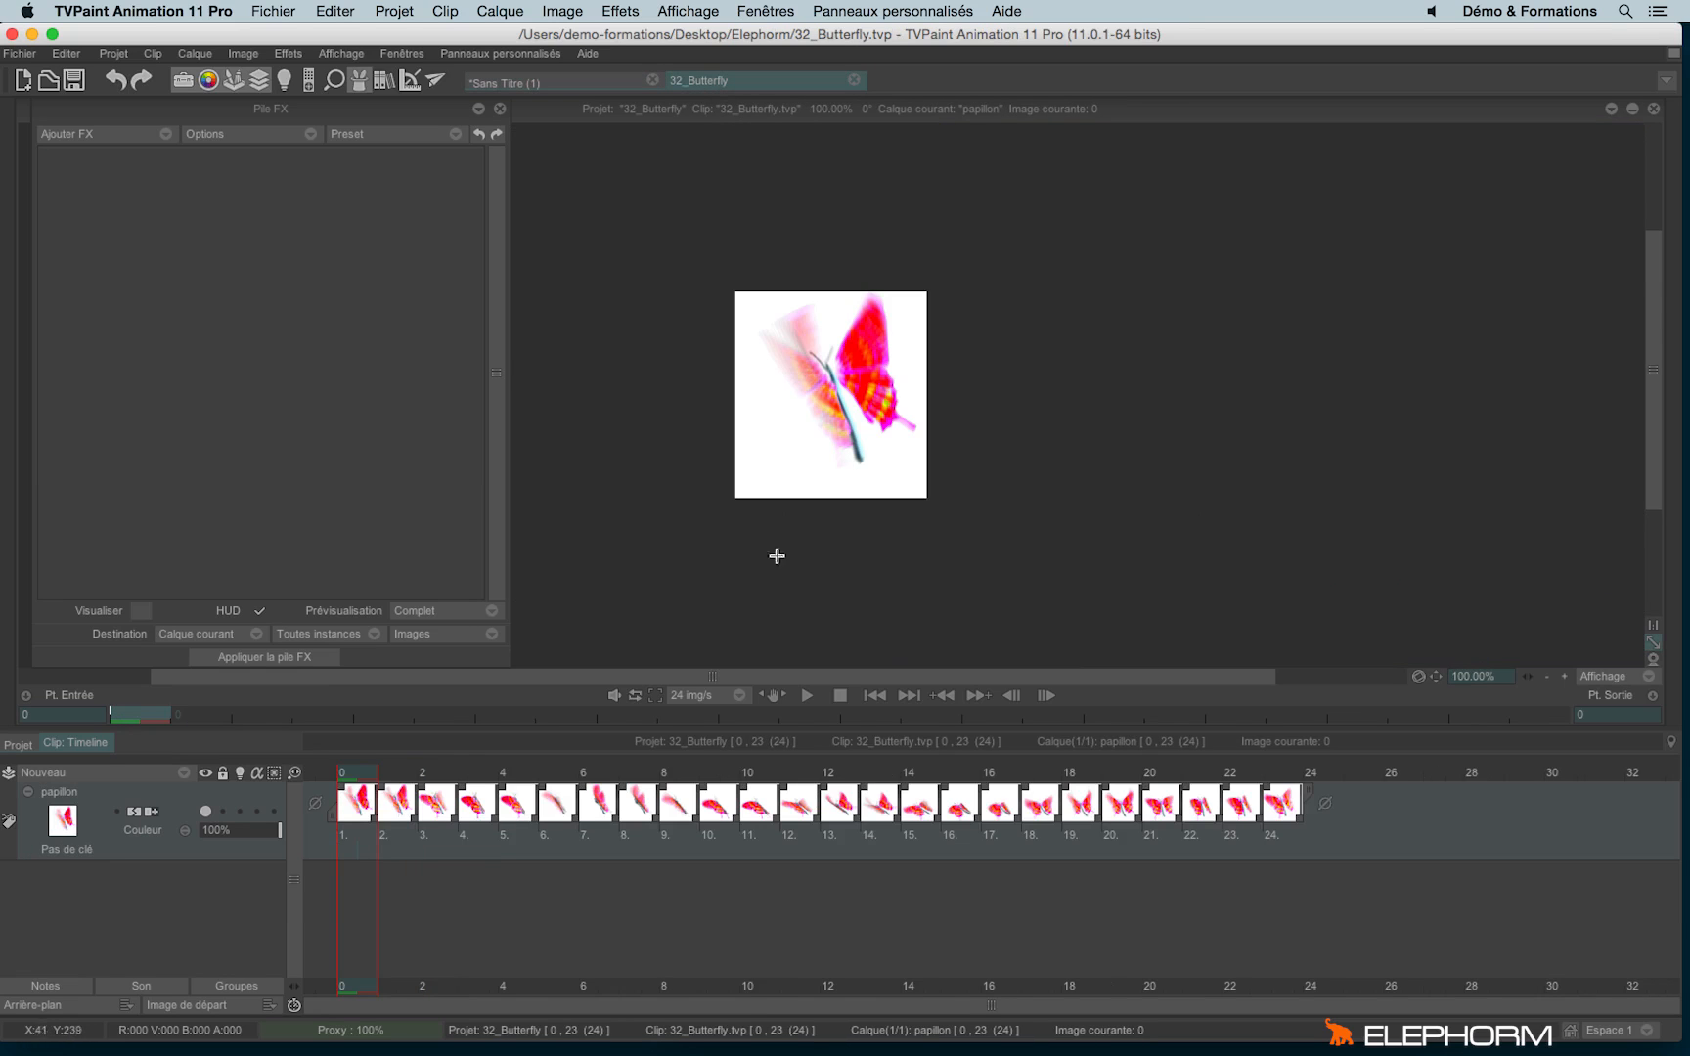
{"action": "left_click", "coordinate": [807, 696]}
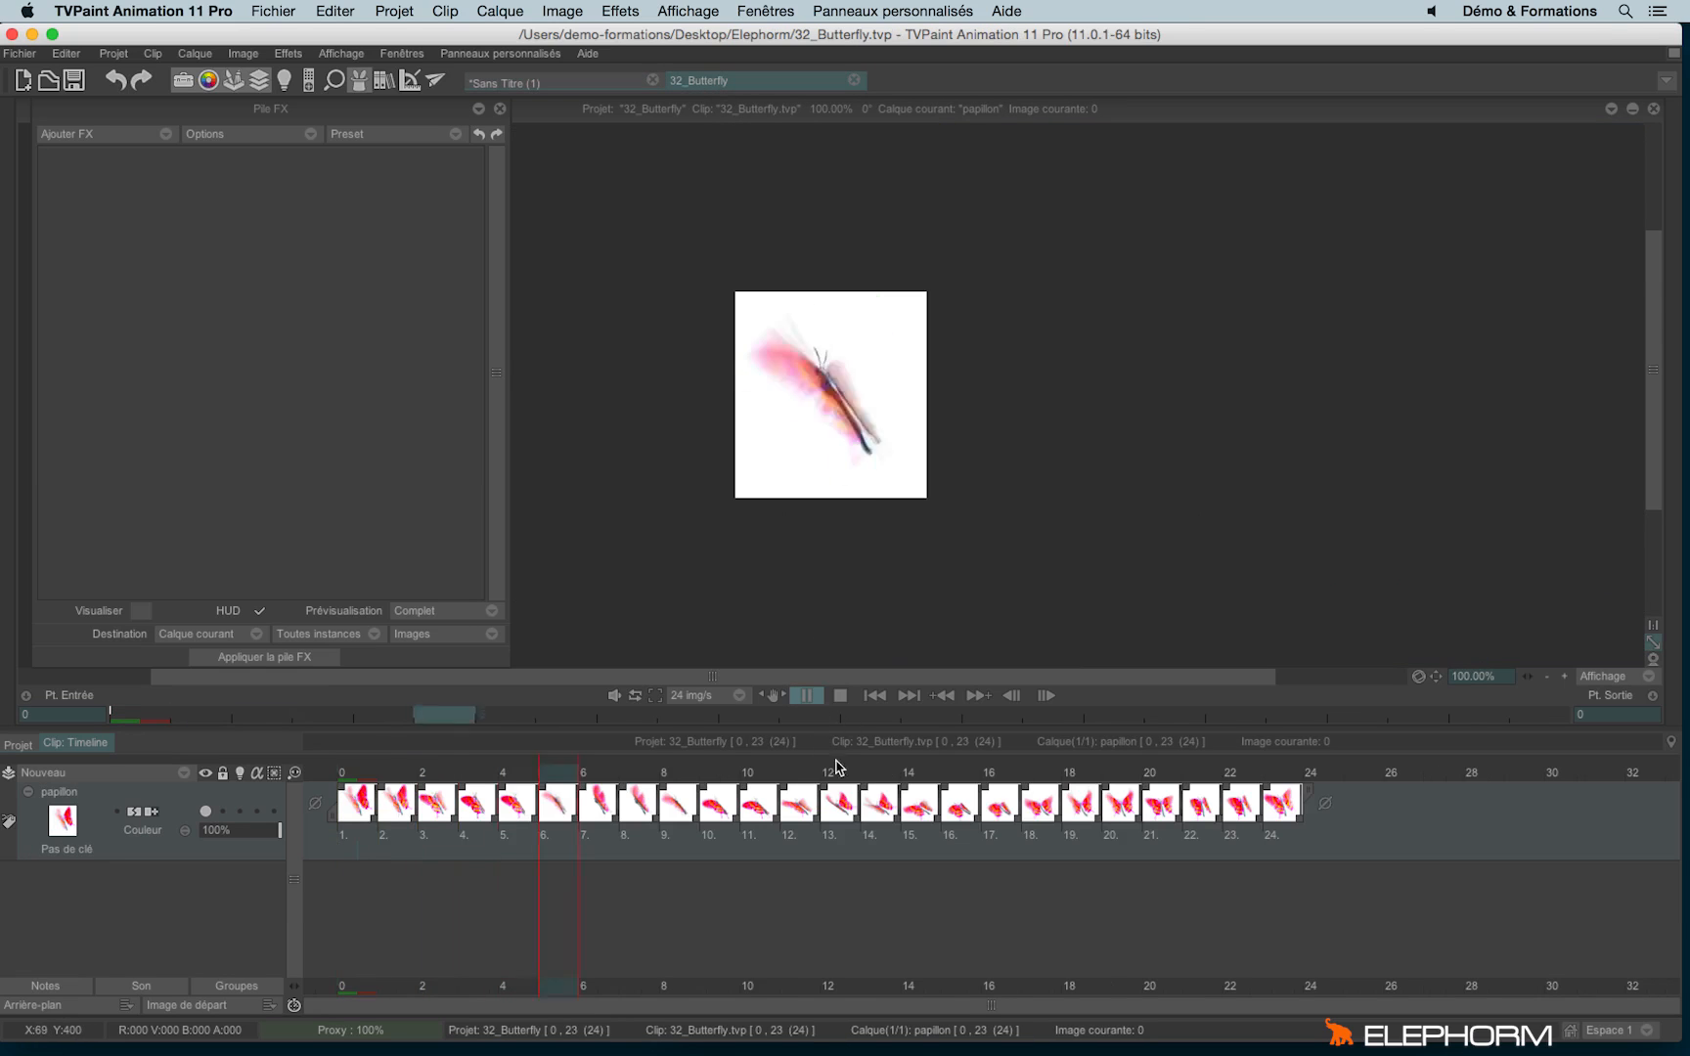
{"action": "left_click", "coordinate": [840, 696]}
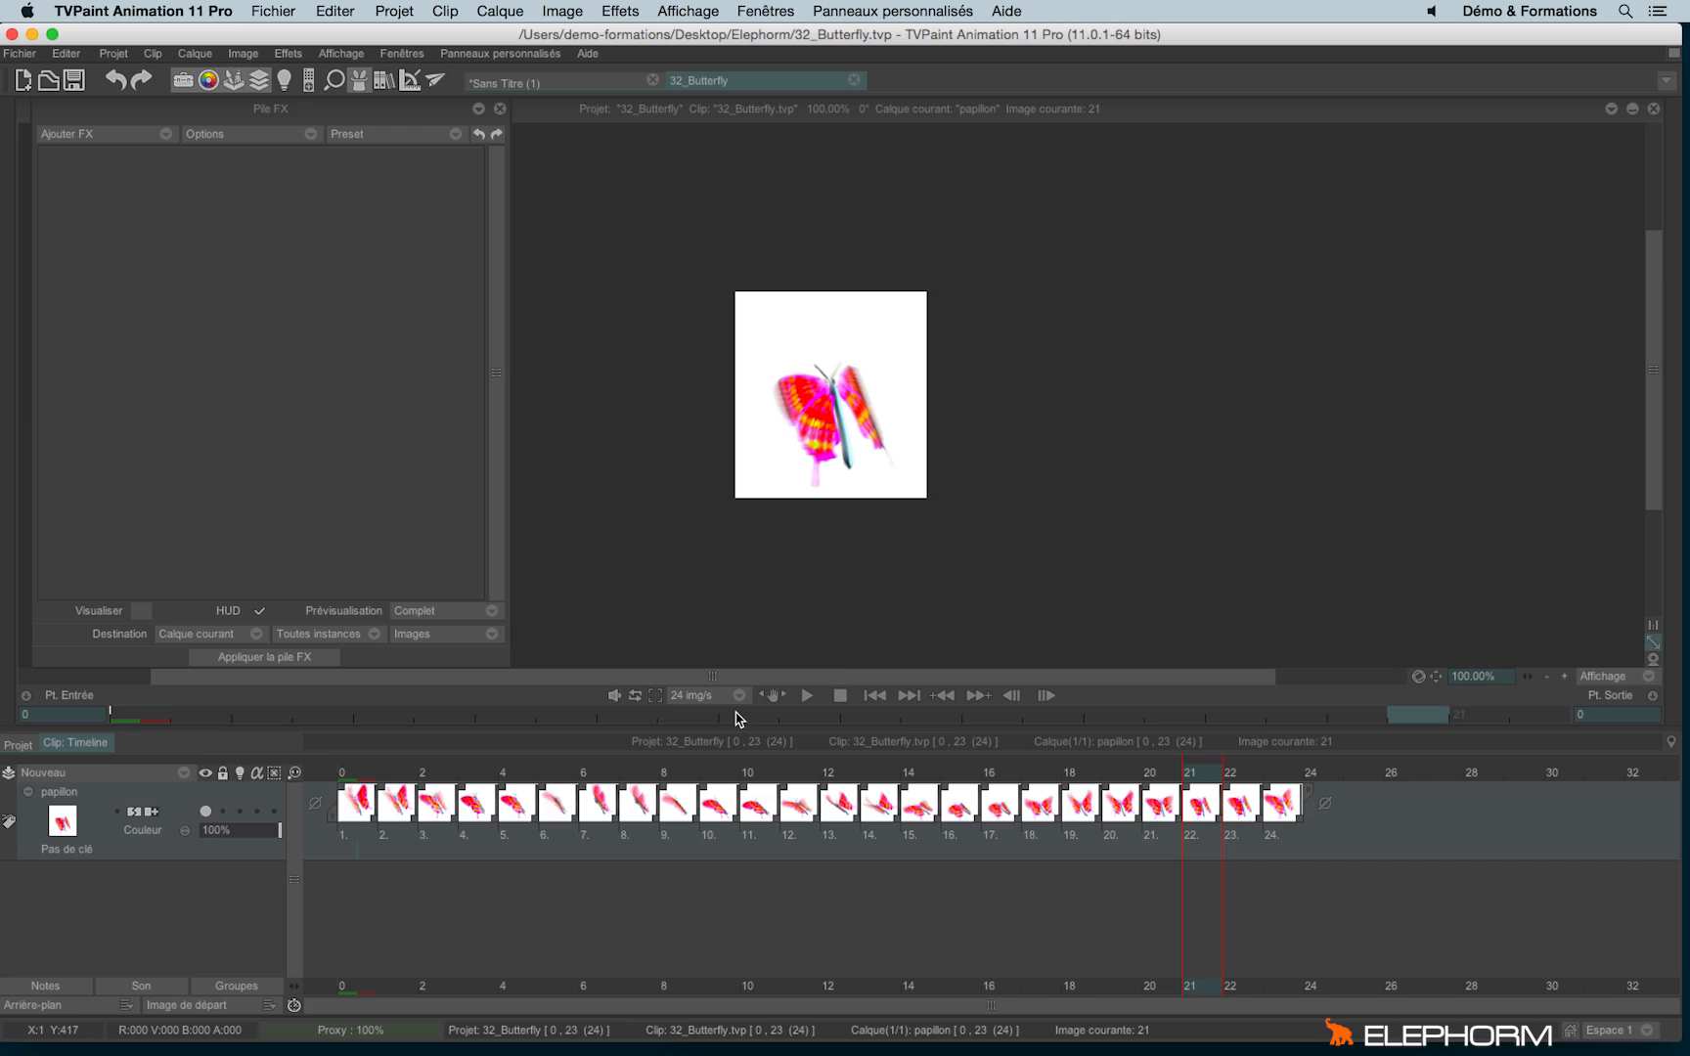
In the Sans Titre (1) project, set the KeyFramer source to project 32_Butterfly at frame 0, enable Visualiser and preview the motion.
{"action": "left_click", "coordinate": [559, 82]}
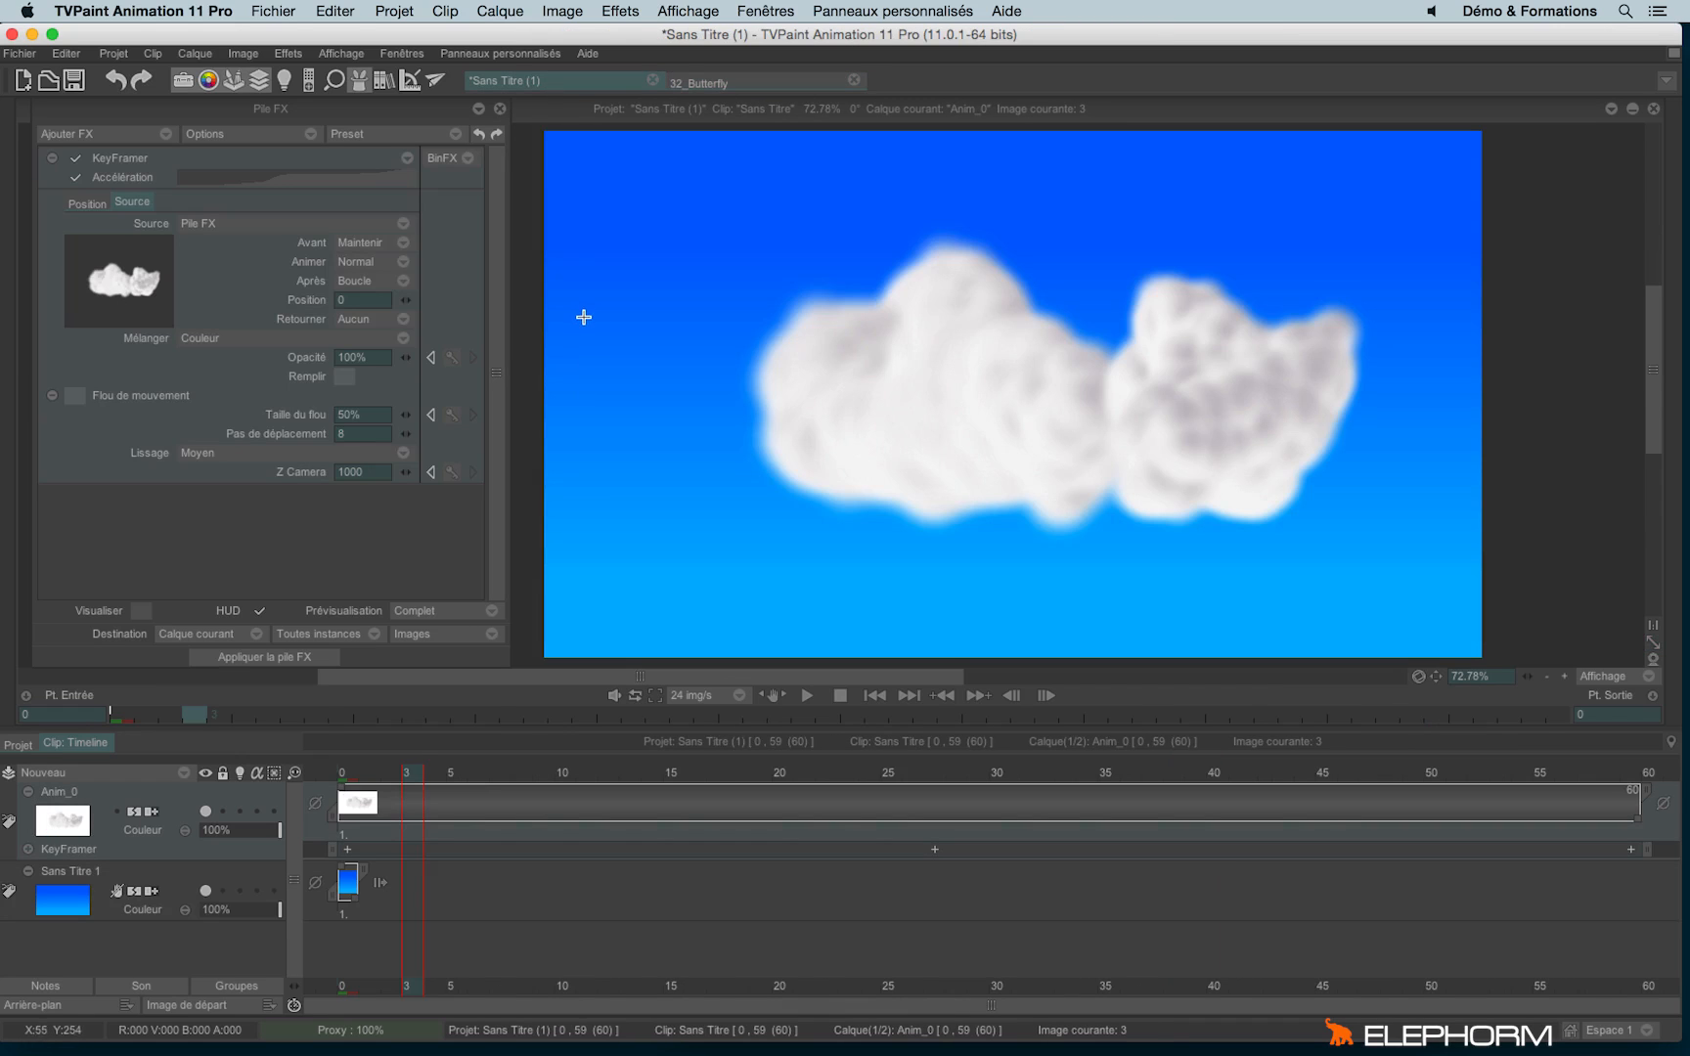
{"action": "key", "text": "Home"}
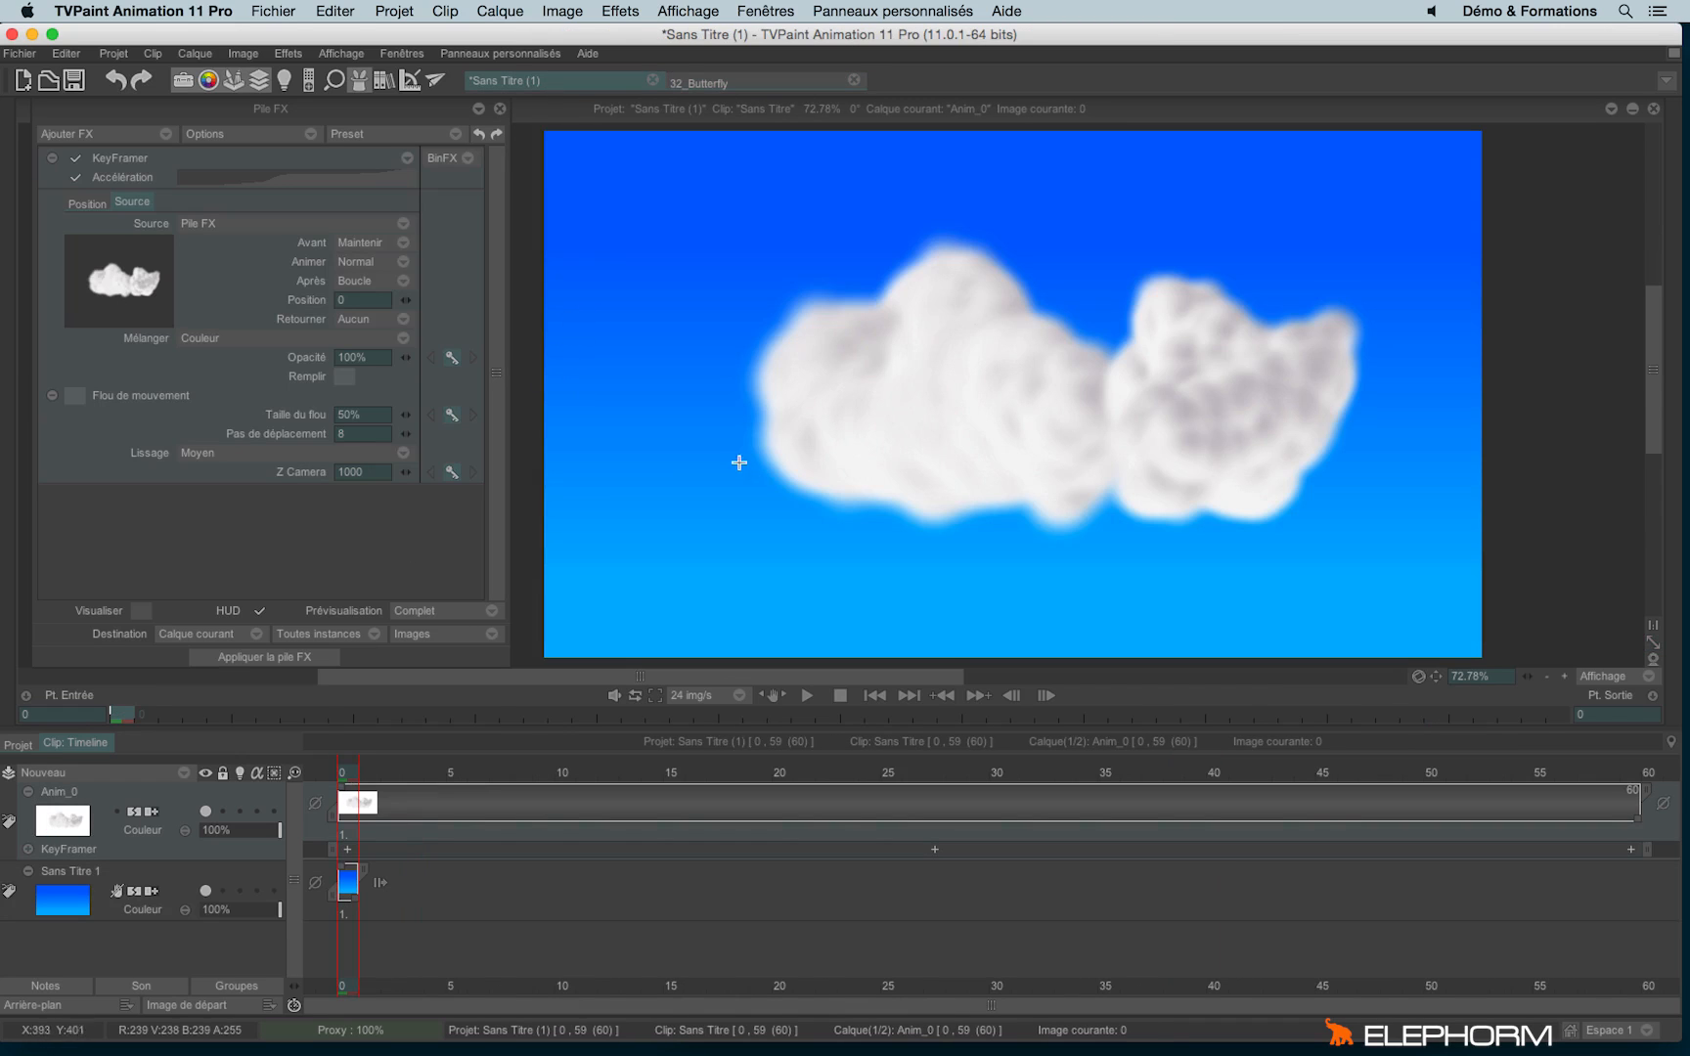
{"action": "left_click", "coordinate": [232, 227]}
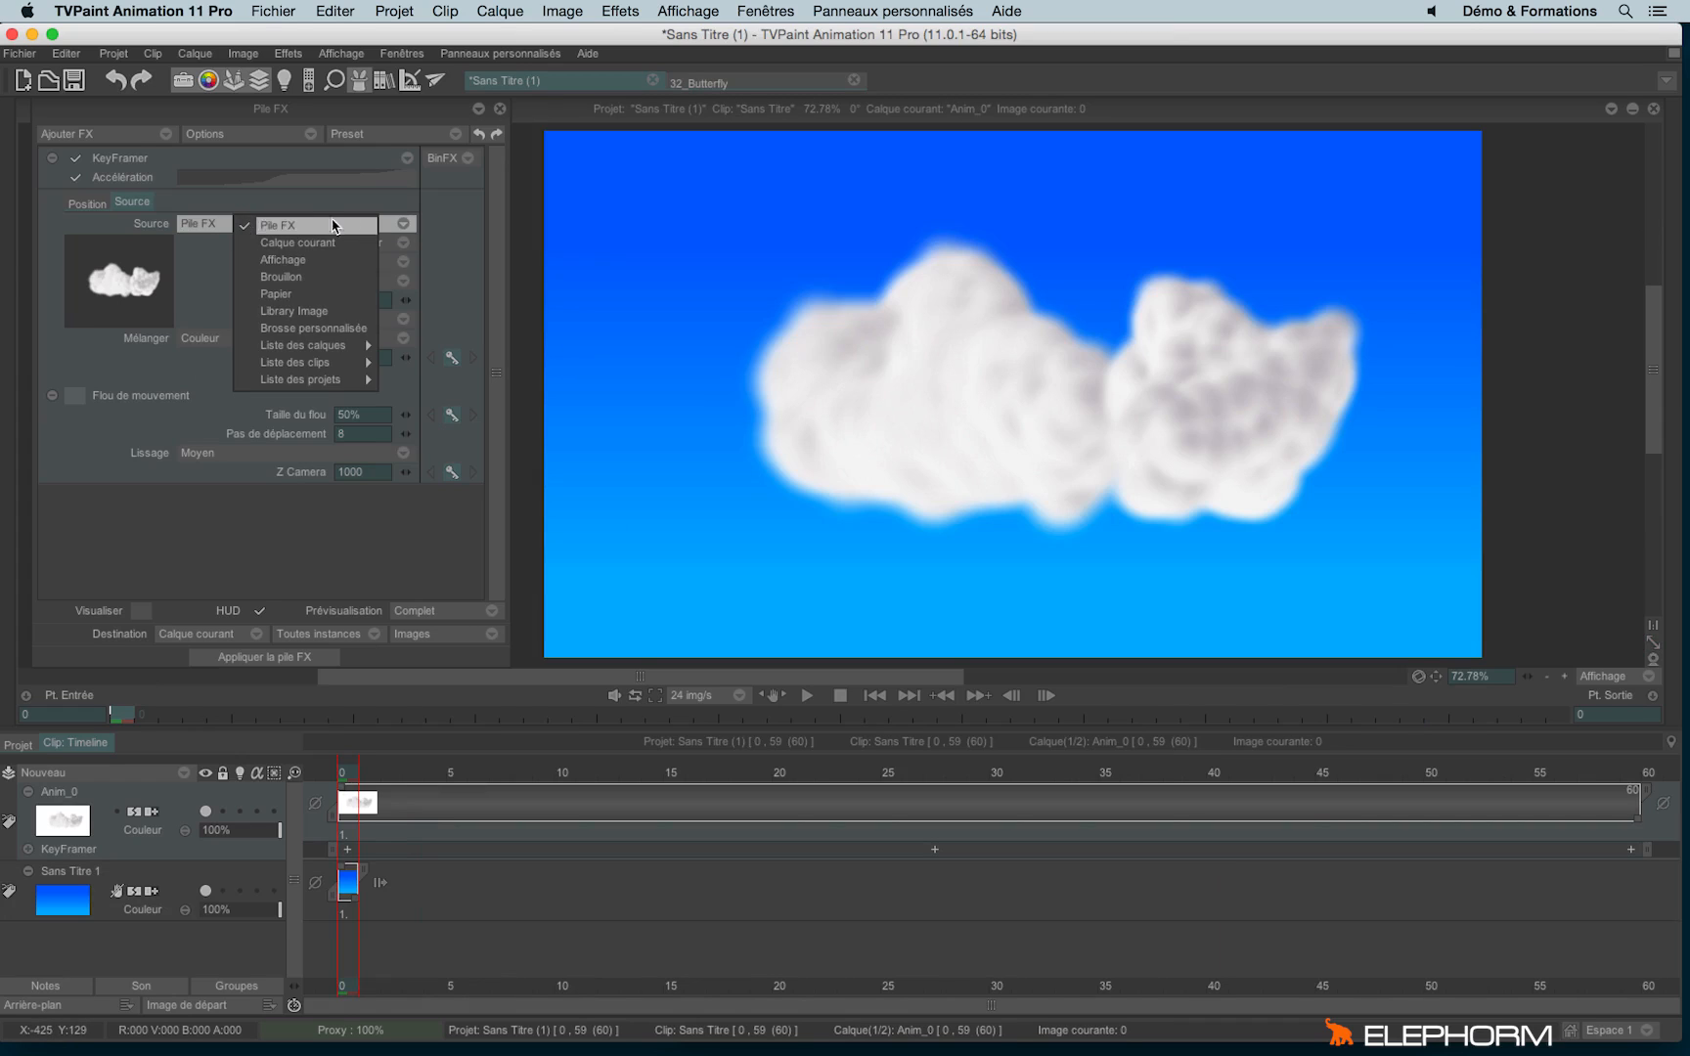
{"action": "mouse_move", "coordinate": [339, 382]}
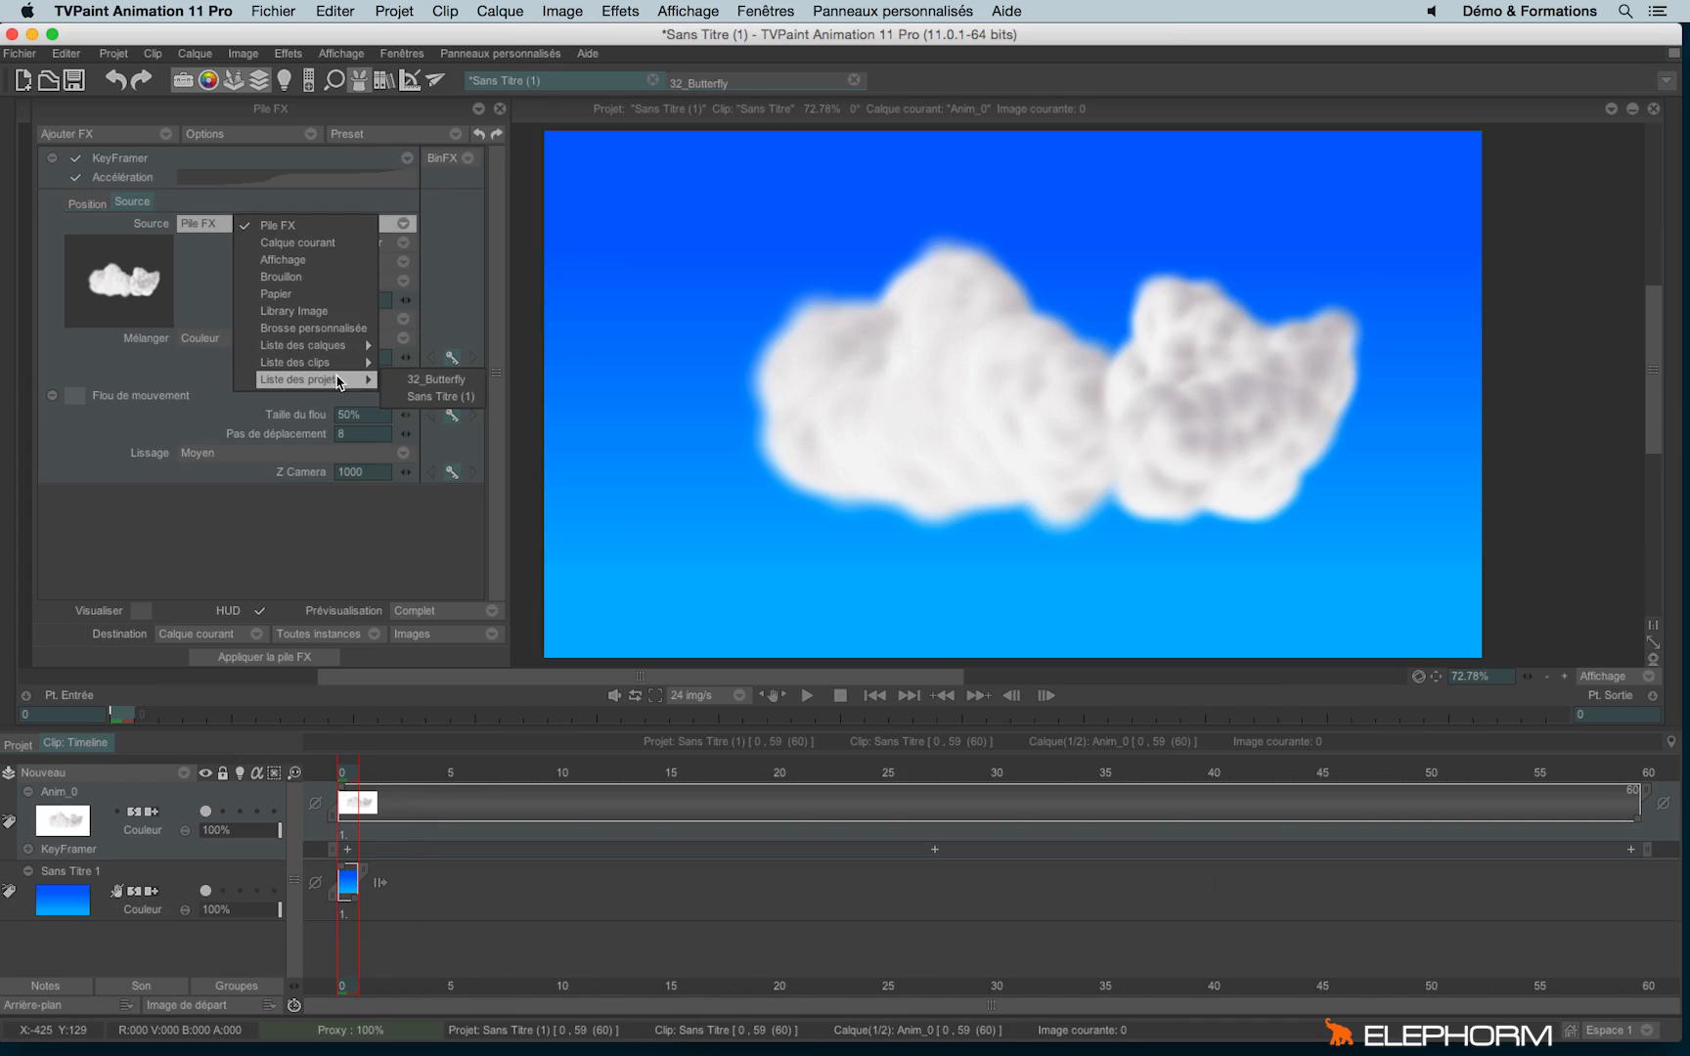
{"action": "left_click", "coordinate": [442, 382]}
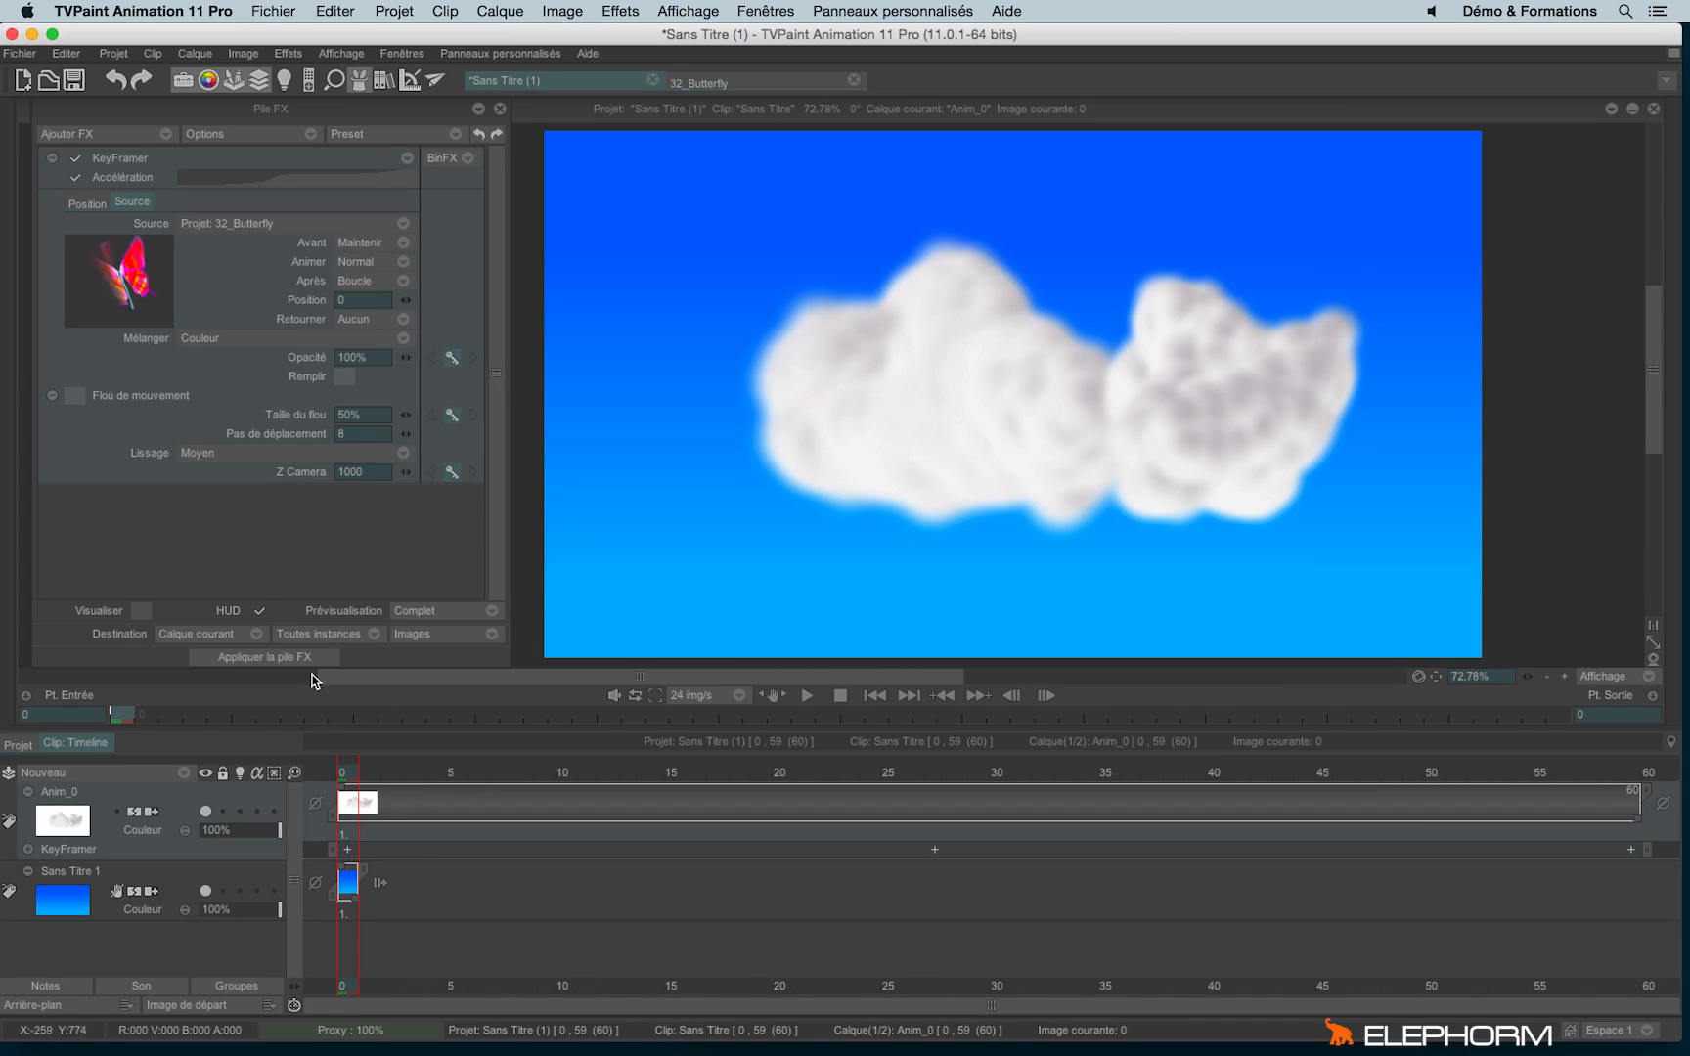
{"action": "left_click", "coordinate": [142, 611]}
{"action": "left_click_drag", "start_coordinate": [372, 784], "coordinate": [343, 833]}
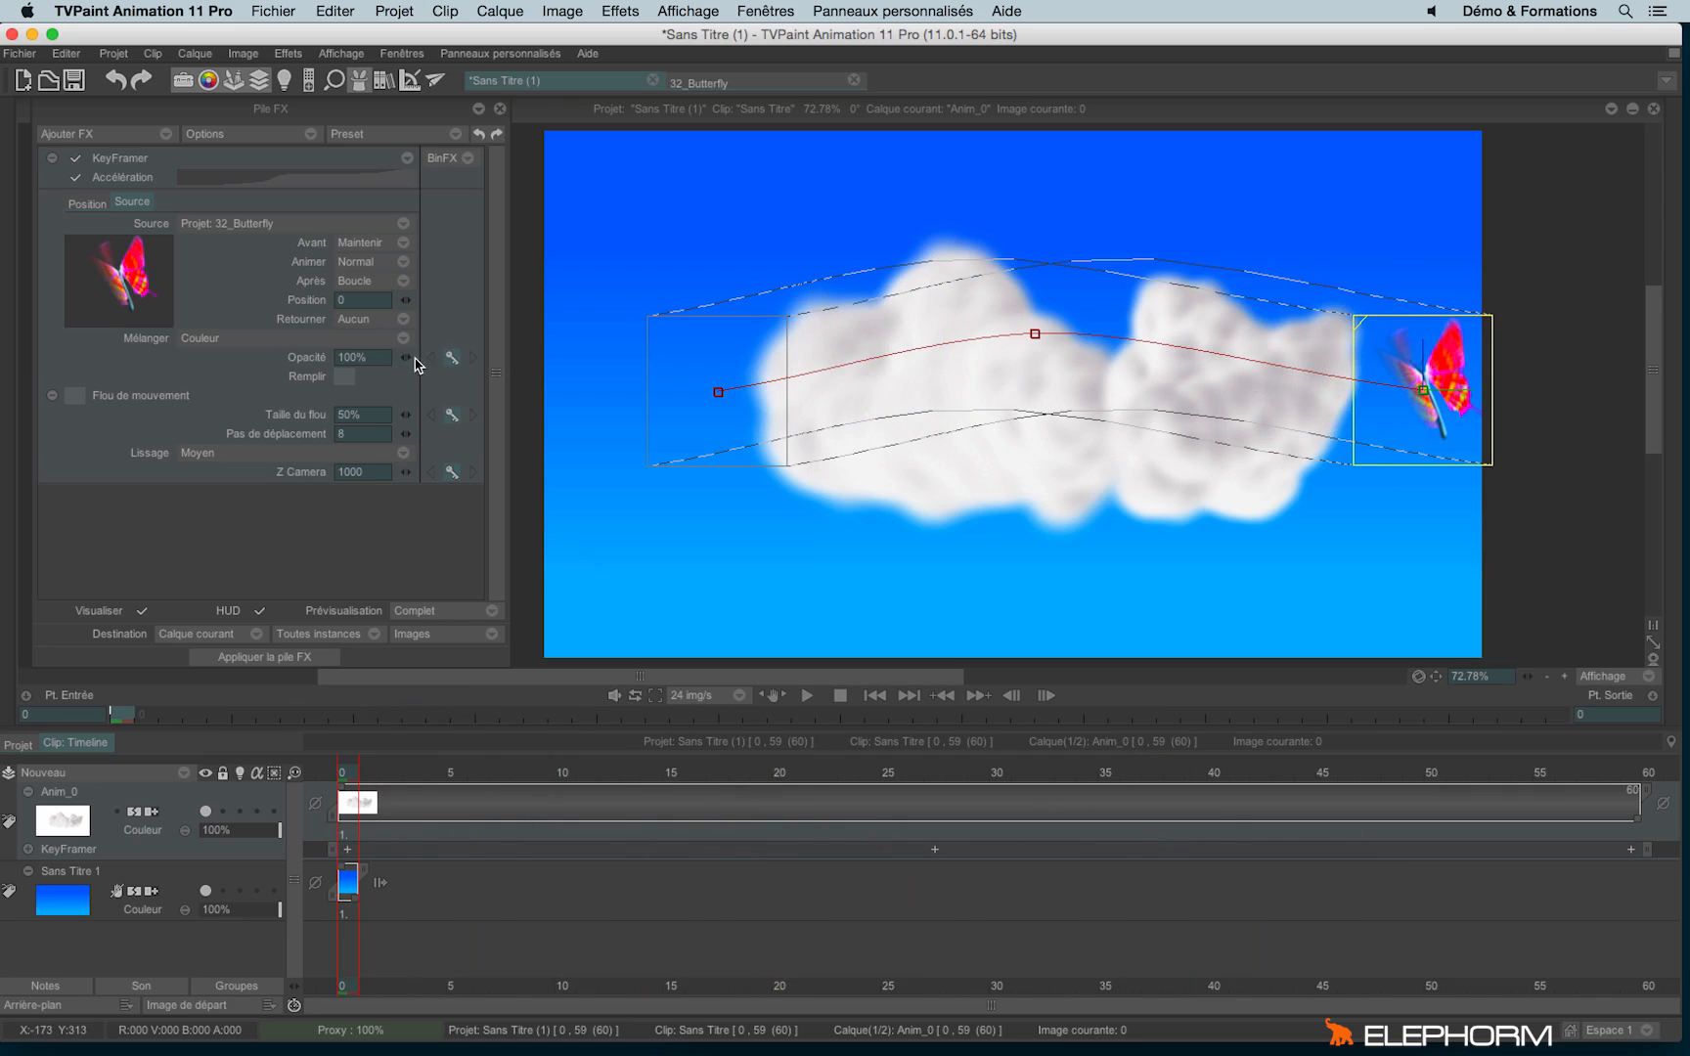
Try the butterfly's opacity, enable Flou de mouvement and scrub to frame 24 to check the blur.
{"action": "left_click_drag", "start_coordinate": [406, 358], "coordinate": [522, 365]}
{"action": "left_click", "coordinate": [80, 396]}
{"action": "mouse_move", "coordinate": [379, 789]}
{"action": "left_mouse_down"}
{"action": "mouse_move", "coordinate": [360, 772]}
{"action": "mouse_move", "coordinate": [734, 770]}
{"action": "mouse_move", "coordinate": [1080, 729]}
{"action": "mouse_move", "coordinate": [1071, 716]}
{"action": "mouse_move", "coordinate": [1388, 715]}
{"action": "mouse_move", "coordinate": [1253, 696]}
{"action": "mouse_move", "coordinate": [732, 721]}
{"action": "left_mouse_up"}
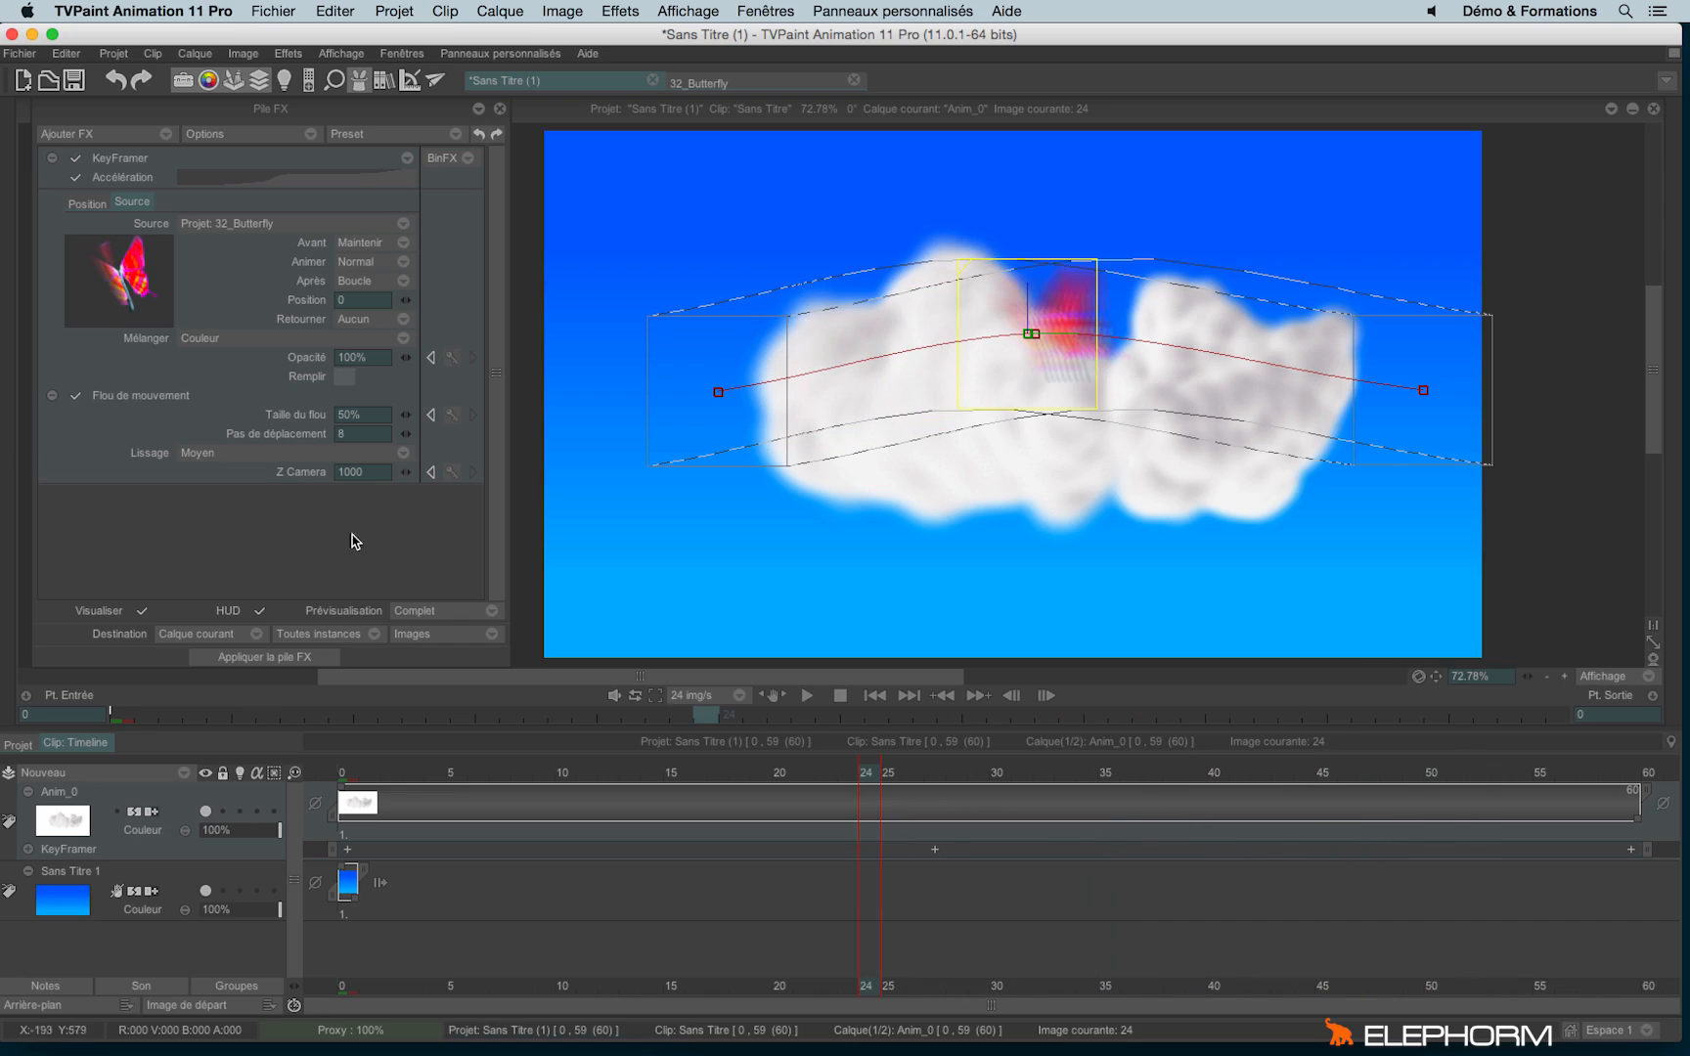
Toggle Flou de mouvement off and on at frame 24 to compare the butterfly, ending with it disabled.
{"action": "left_click", "coordinate": [76, 396]}
{"action": "left_click", "coordinate": [75, 396]}
{"action": "left_click", "coordinate": [76, 396]}
{"action": "left_click", "coordinate": [76, 396]}
{"action": "left_click", "coordinate": [76, 396]}
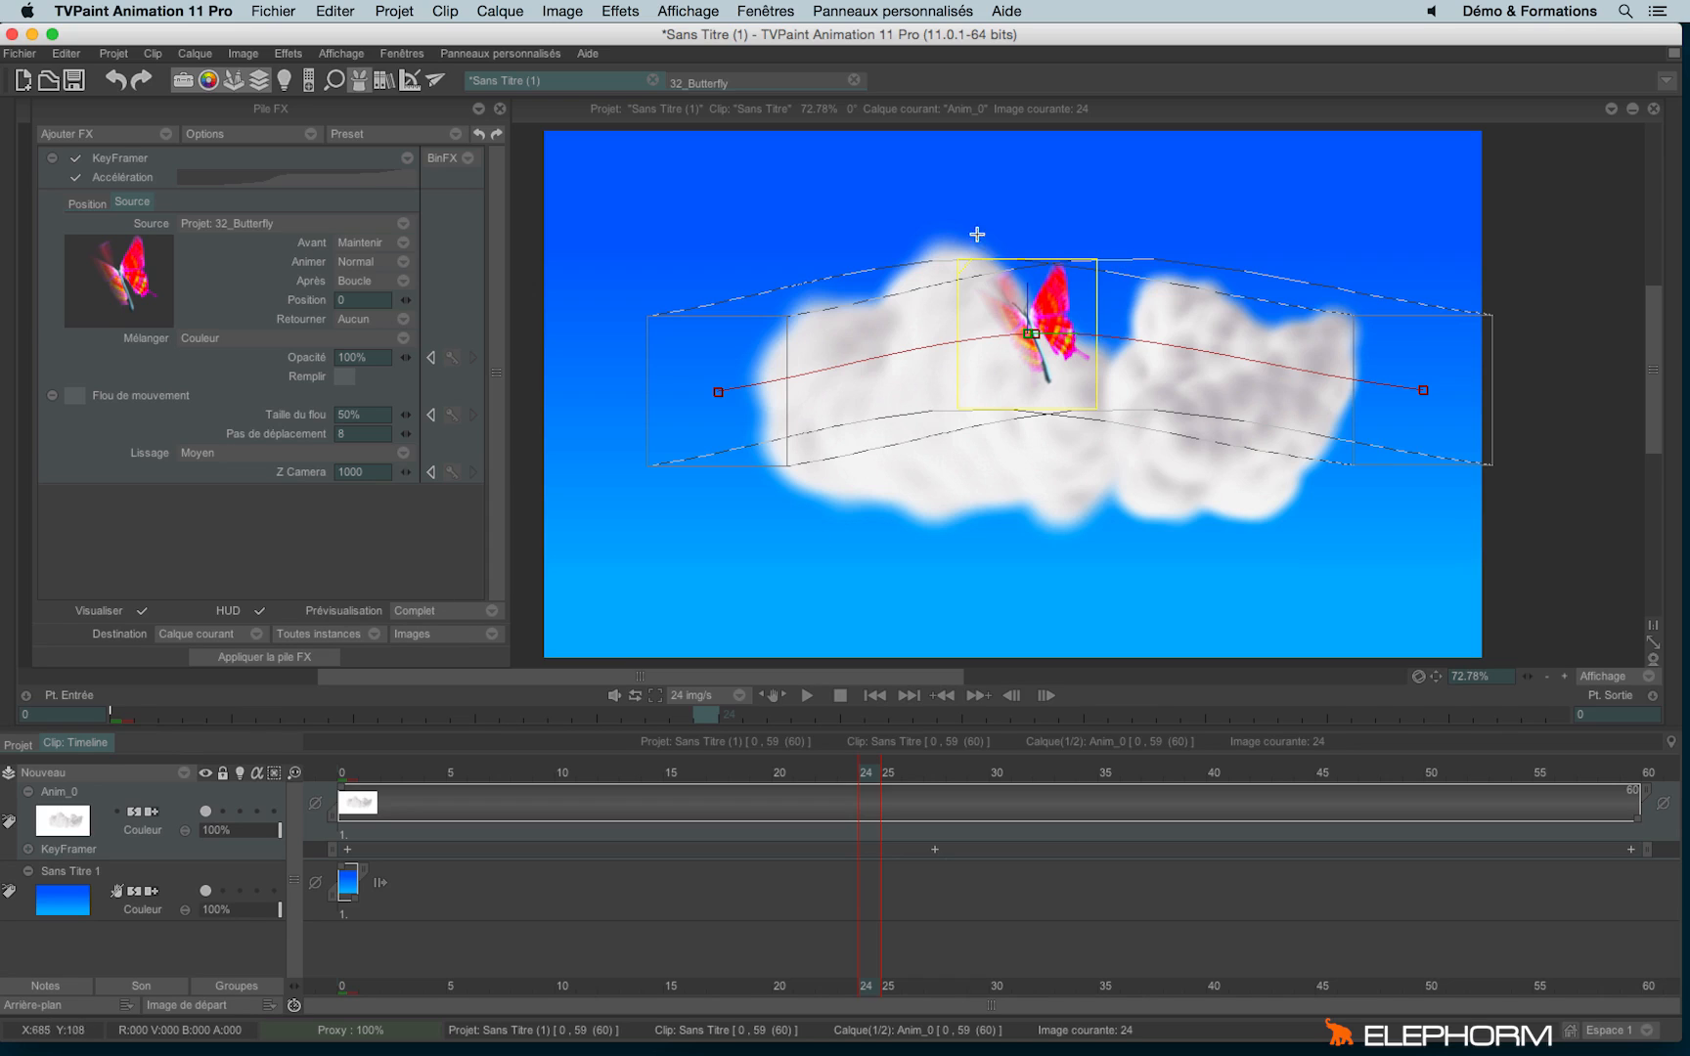
Return to frame 0, close the FX stack and open the Enregistreur de chemin path recorder.
{"action": "left_click", "coordinate": [346, 777]}
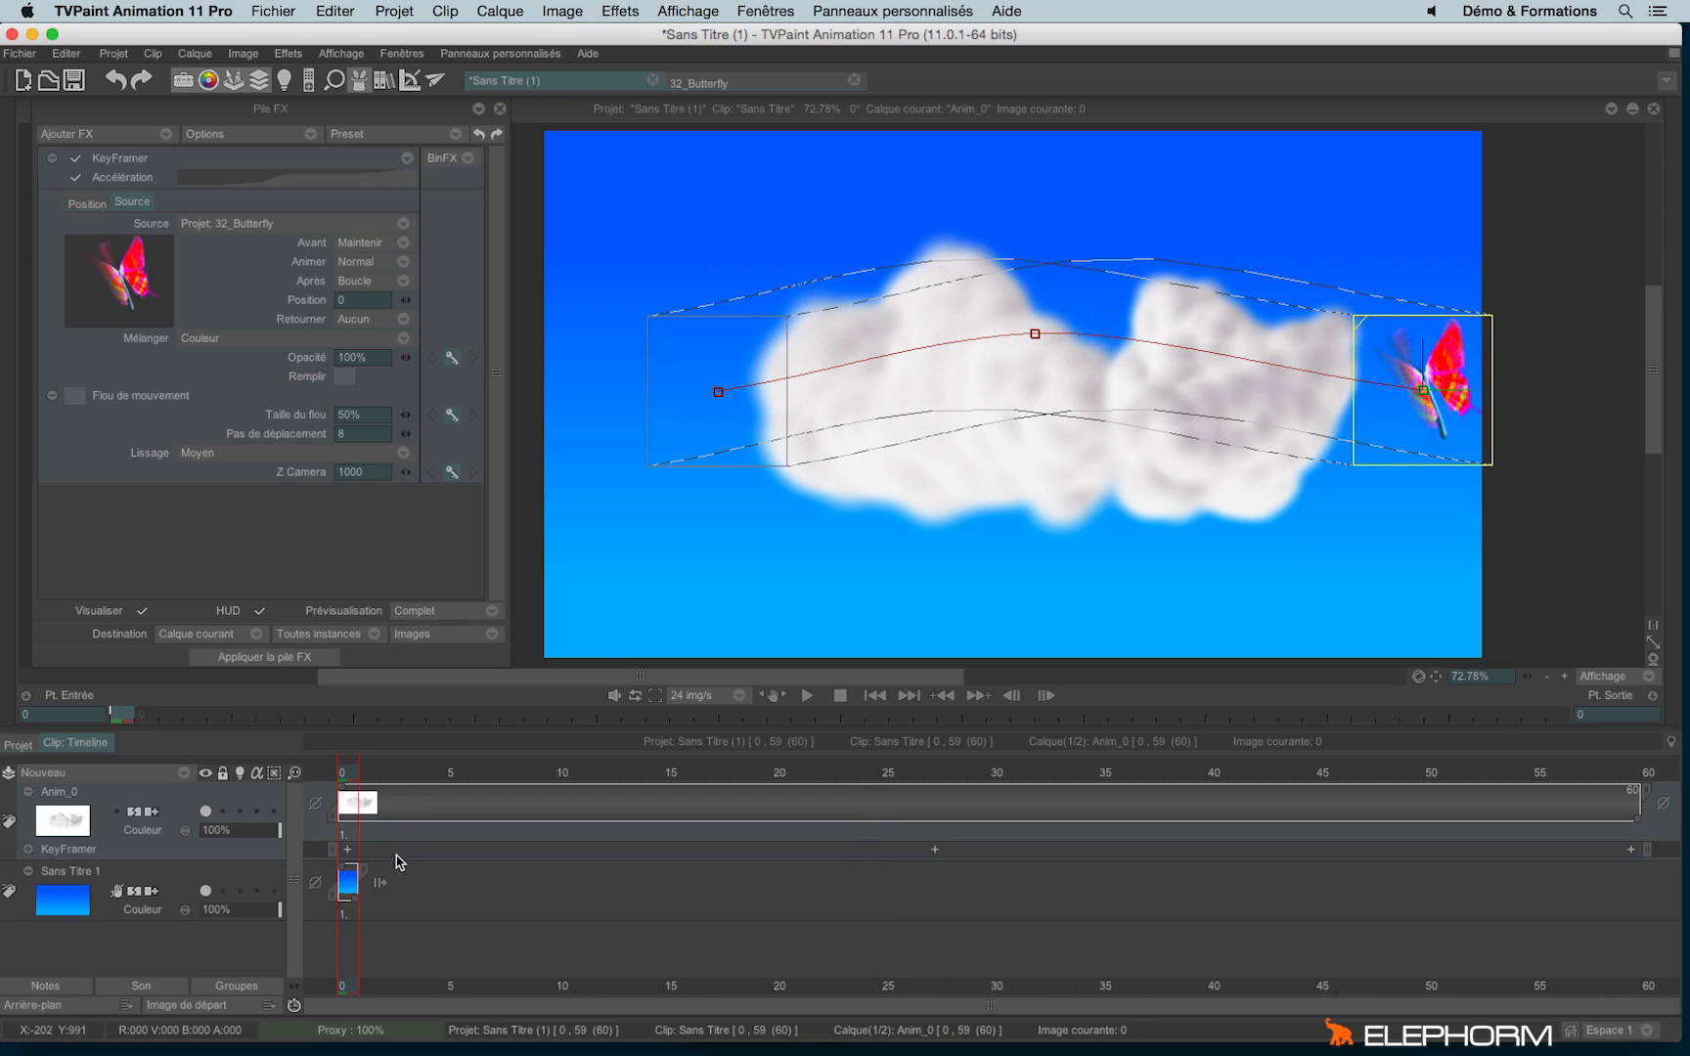
{"action": "left_click", "coordinate": [501, 110]}
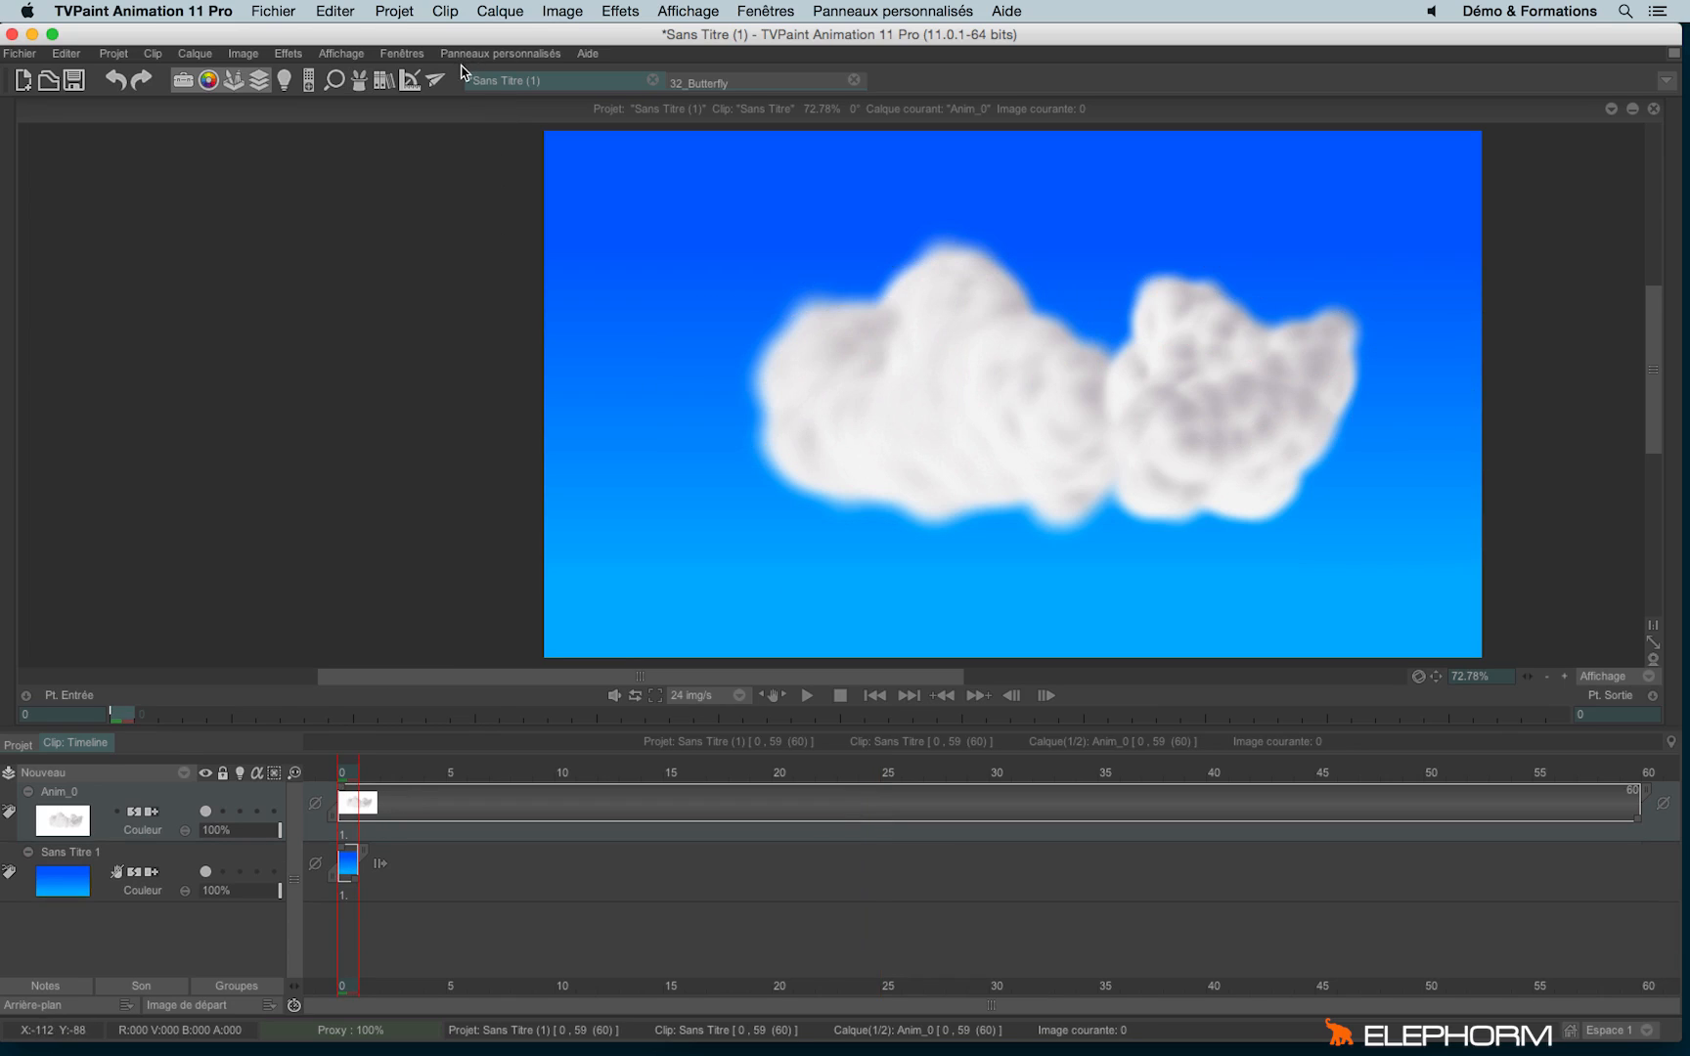
{"action": "left_click", "coordinate": [402, 53]}
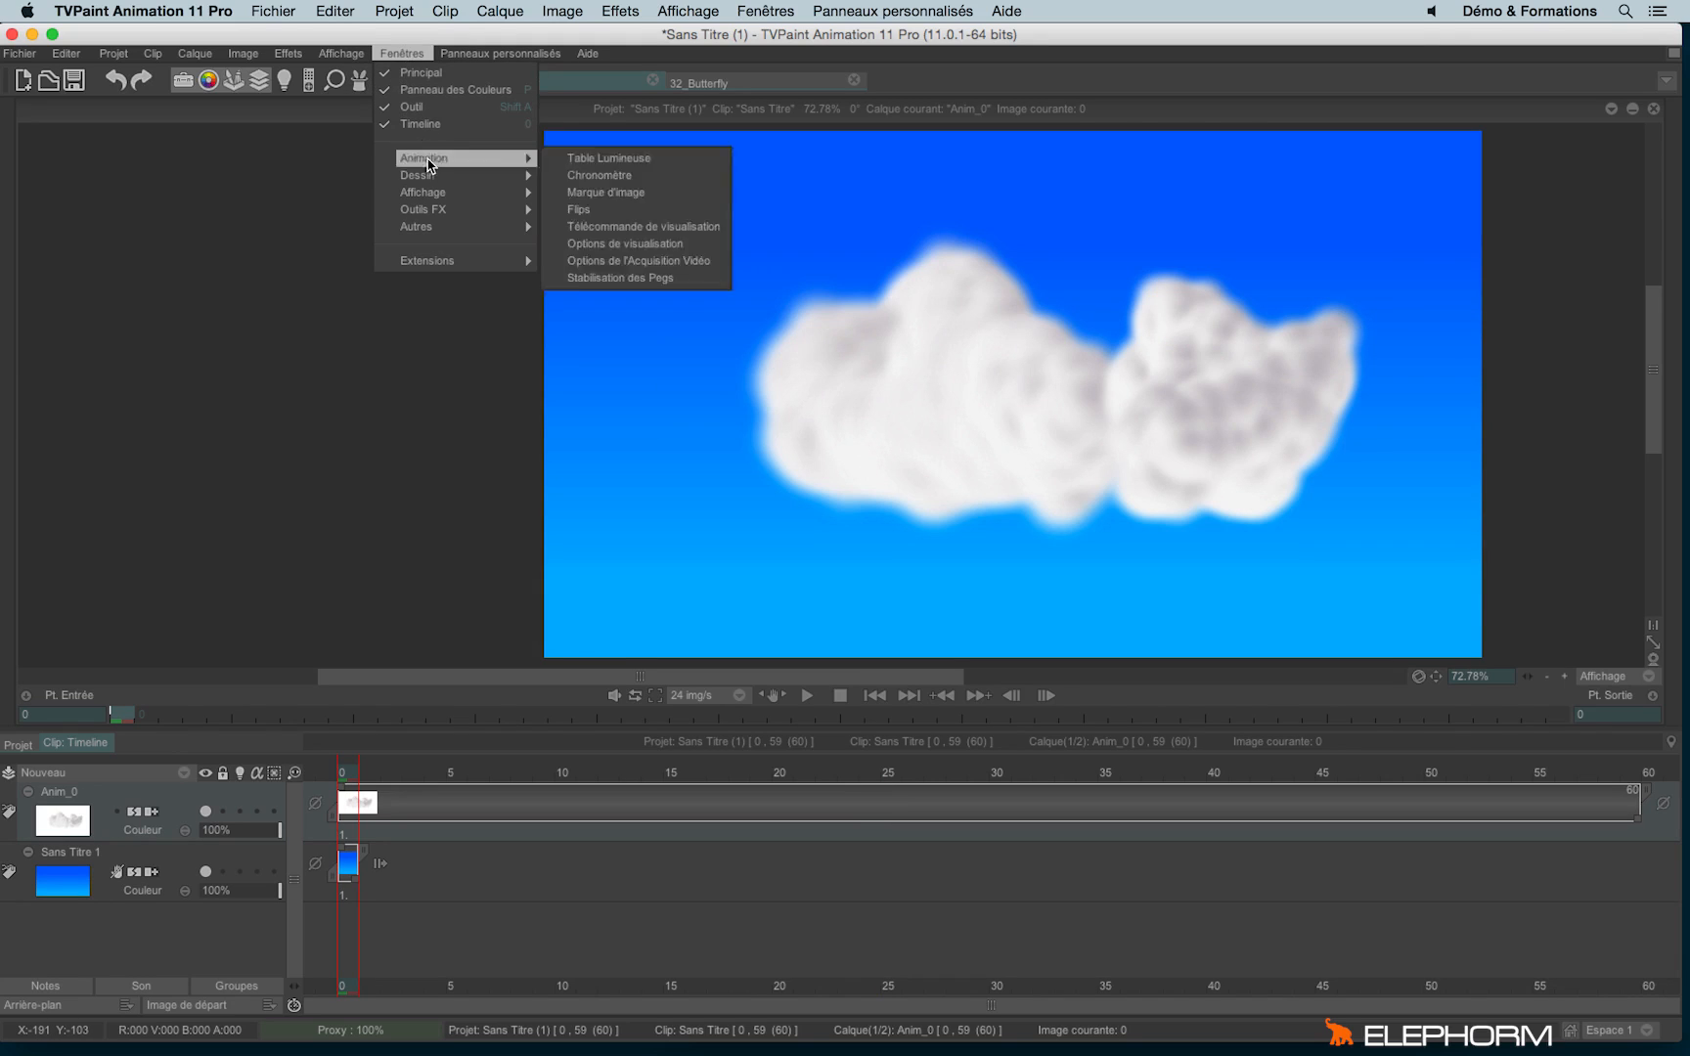
{"action": "mouse_move", "coordinate": [462, 216]}
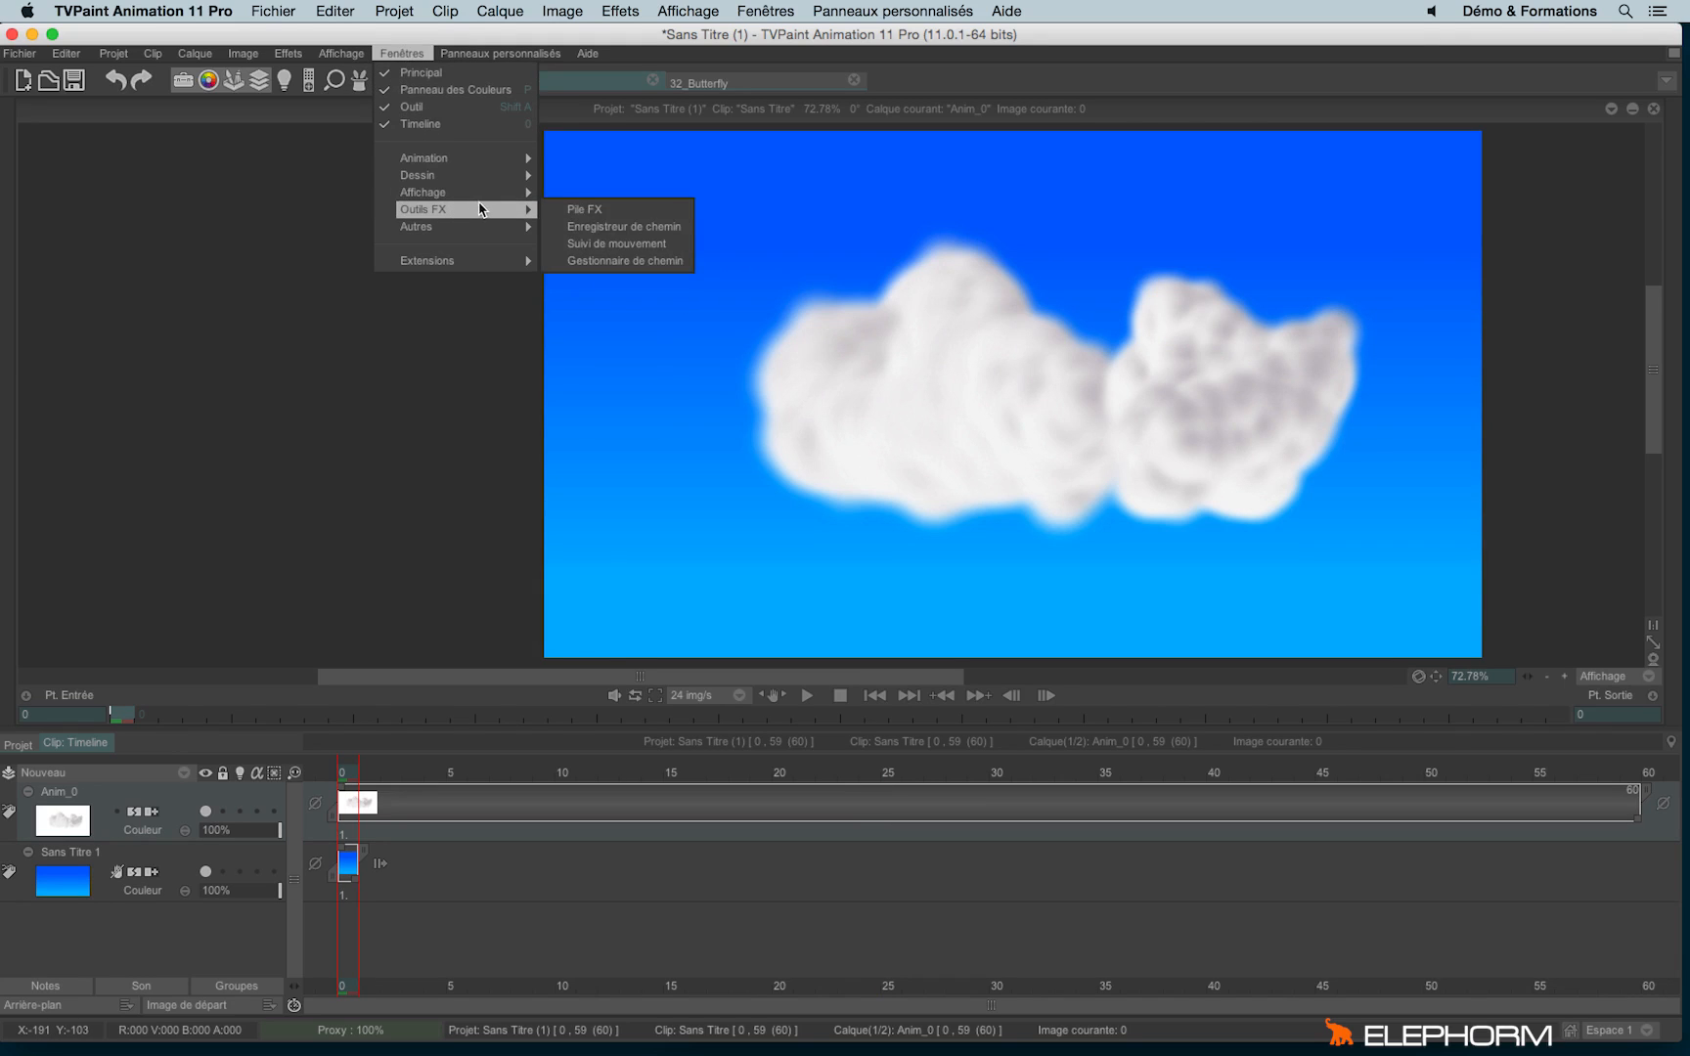
{"action": "left_click", "coordinate": [677, 231]}
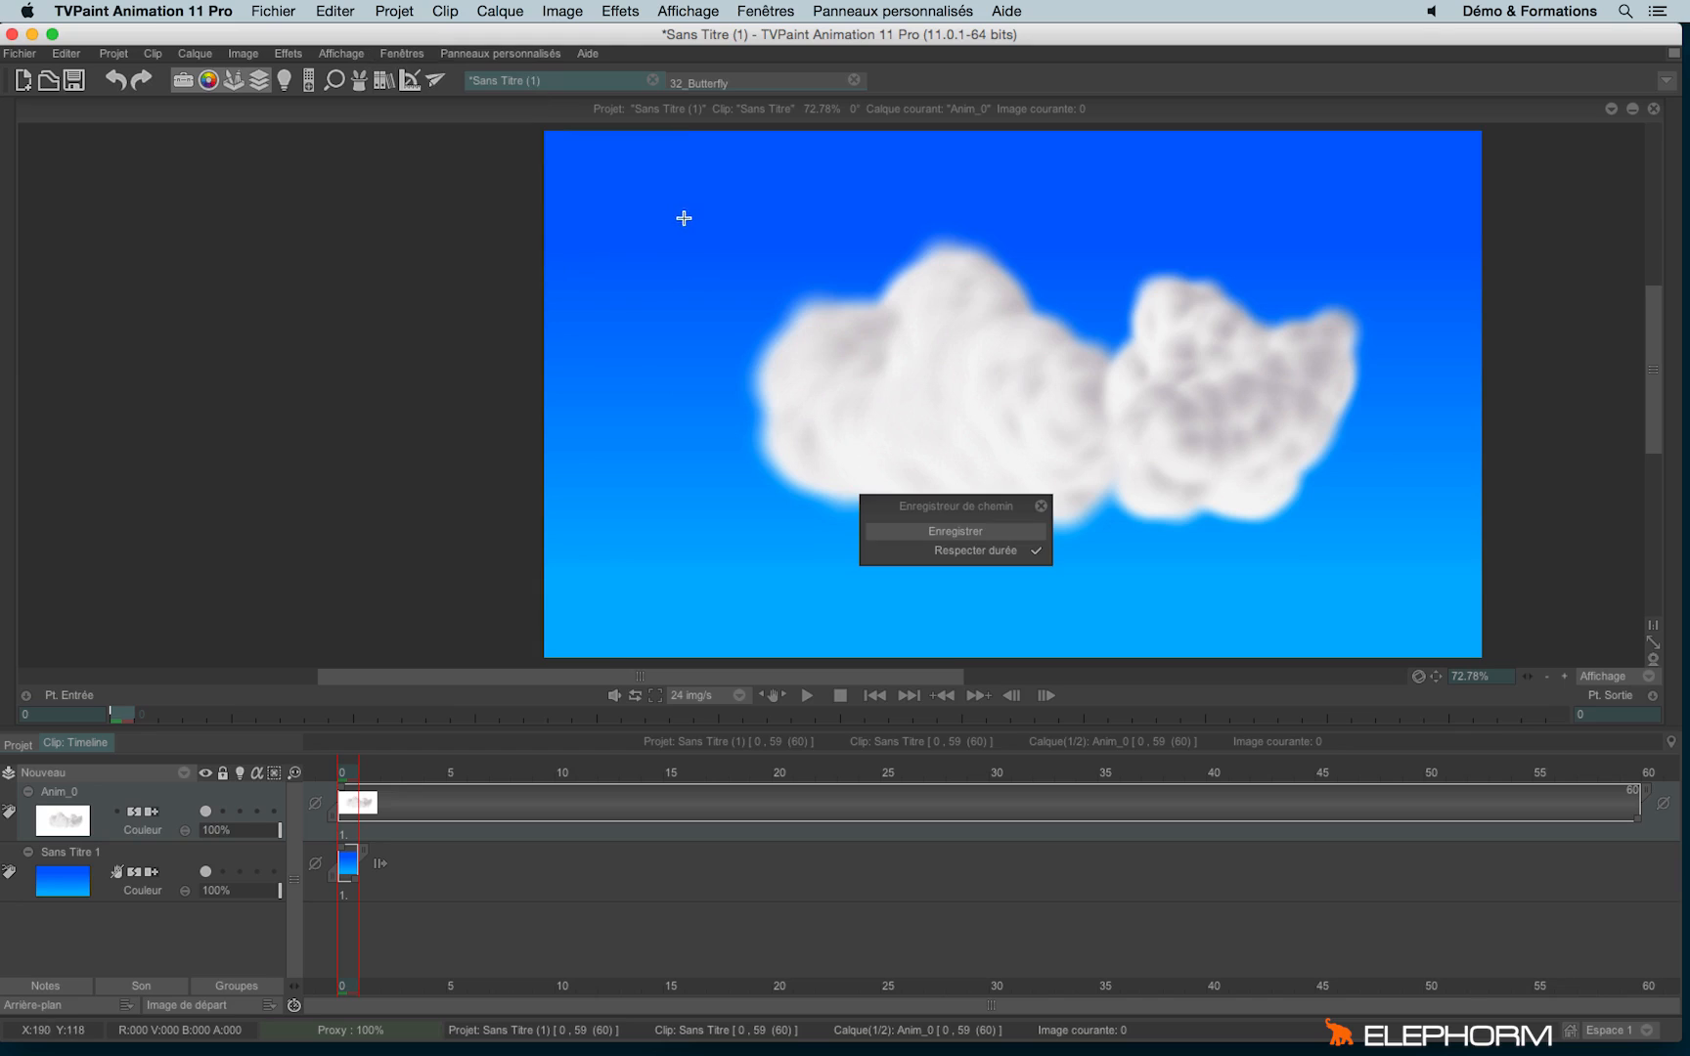
Record a wavy freehand path from the sky's right edge past its left edge, save it as Enregistreur 1 and close the recorder.
{"action": "left_click", "coordinate": [8, 219]}
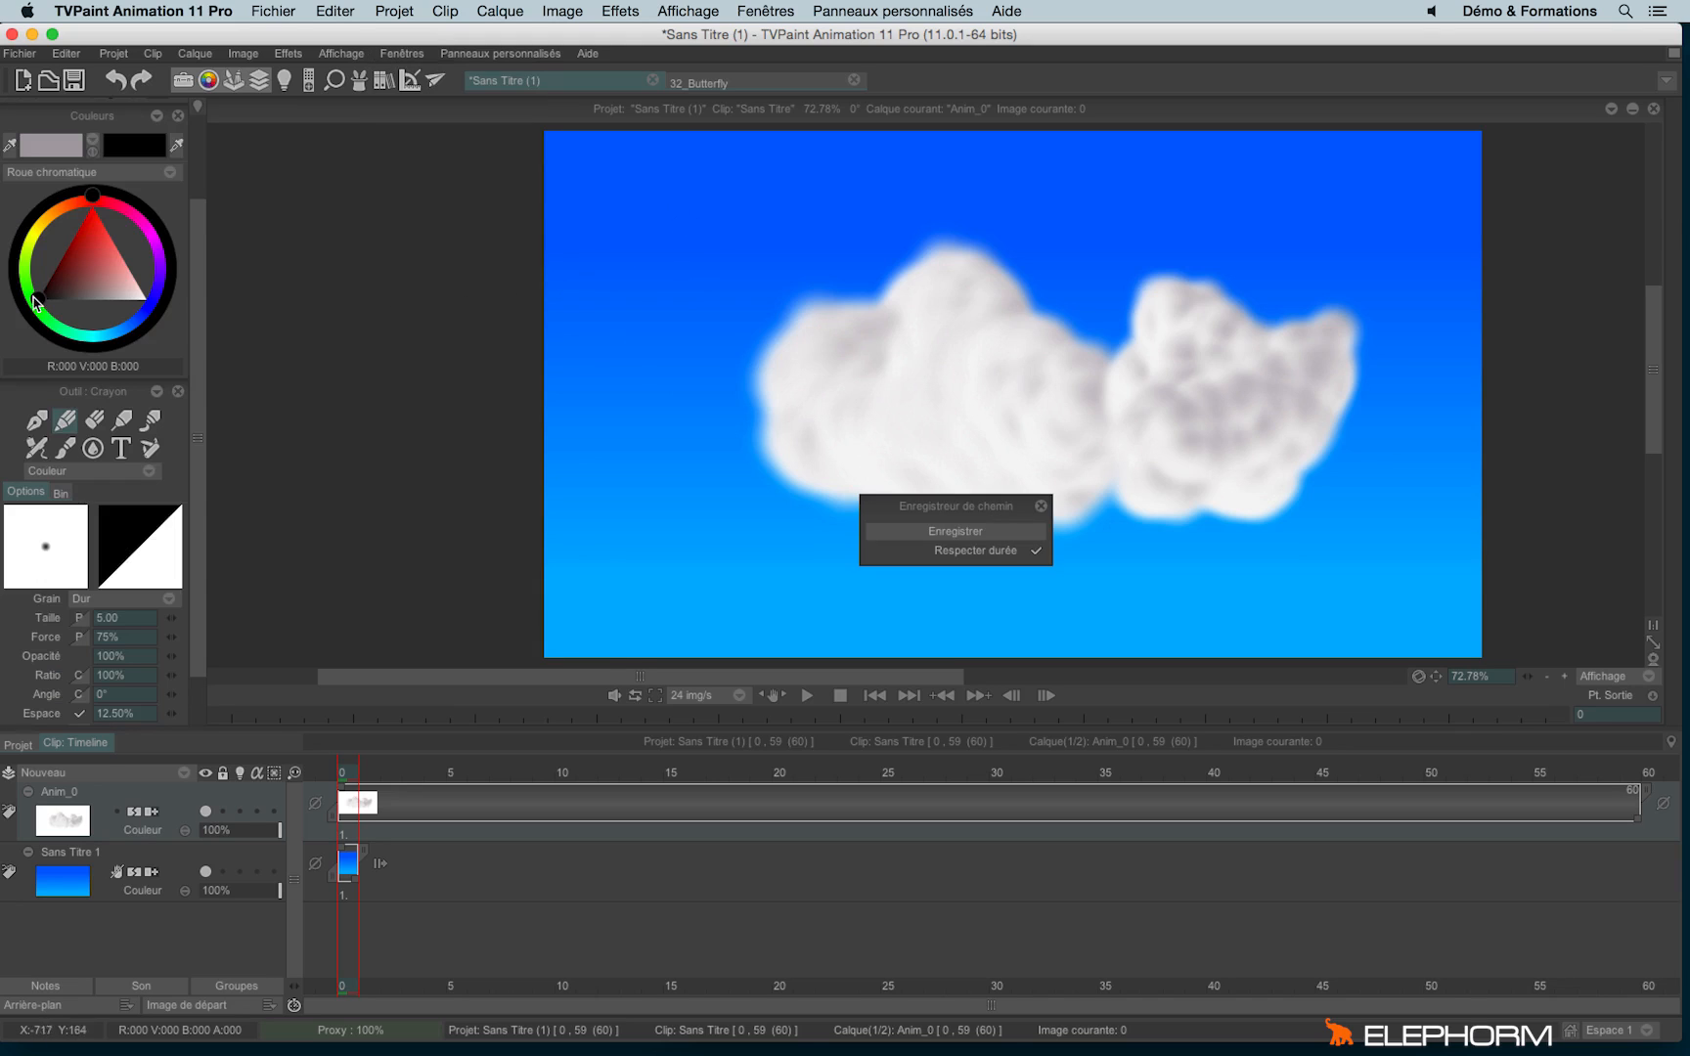
{"action": "left_click", "coordinate": [39, 421]}
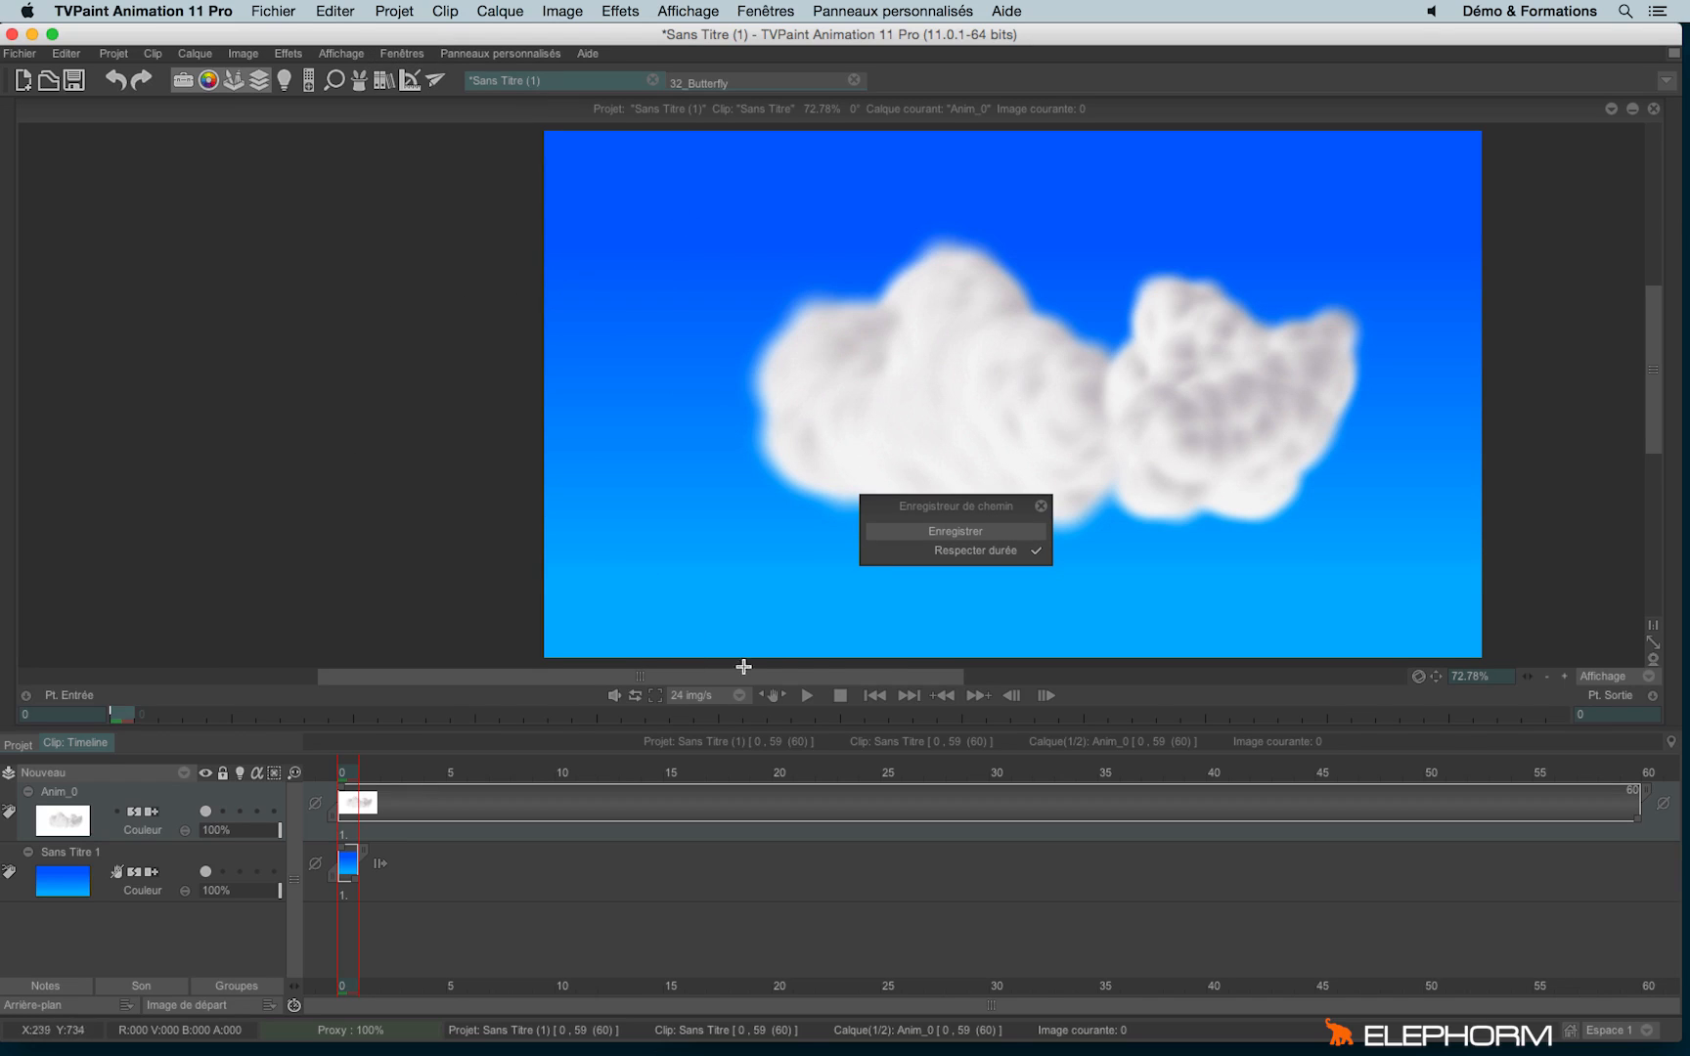
{"action": "left_click", "coordinate": [982, 533]}
{"action": "mouse_move", "coordinate": [1492, 359]}
{"action": "left_mouse_down"}
{"action": "mouse_move", "coordinate": [1451, 332]}
{"action": "mouse_move", "coordinate": [1414, 265]}
{"action": "mouse_move", "coordinate": [1318, 209]}
{"action": "mouse_move", "coordinate": [1176, 218]}
{"action": "mouse_move", "coordinate": [1014, 340]}
{"action": "mouse_move", "coordinate": [890, 331]}
{"action": "mouse_move", "coordinate": [830, 352]}
{"action": "mouse_move", "coordinate": [712, 485]}
{"action": "mouse_move", "coordinate": [414, 555]}
{"action": "left_mouse_up"}
{"action": "left_click", "coordinate": [976, 532]}
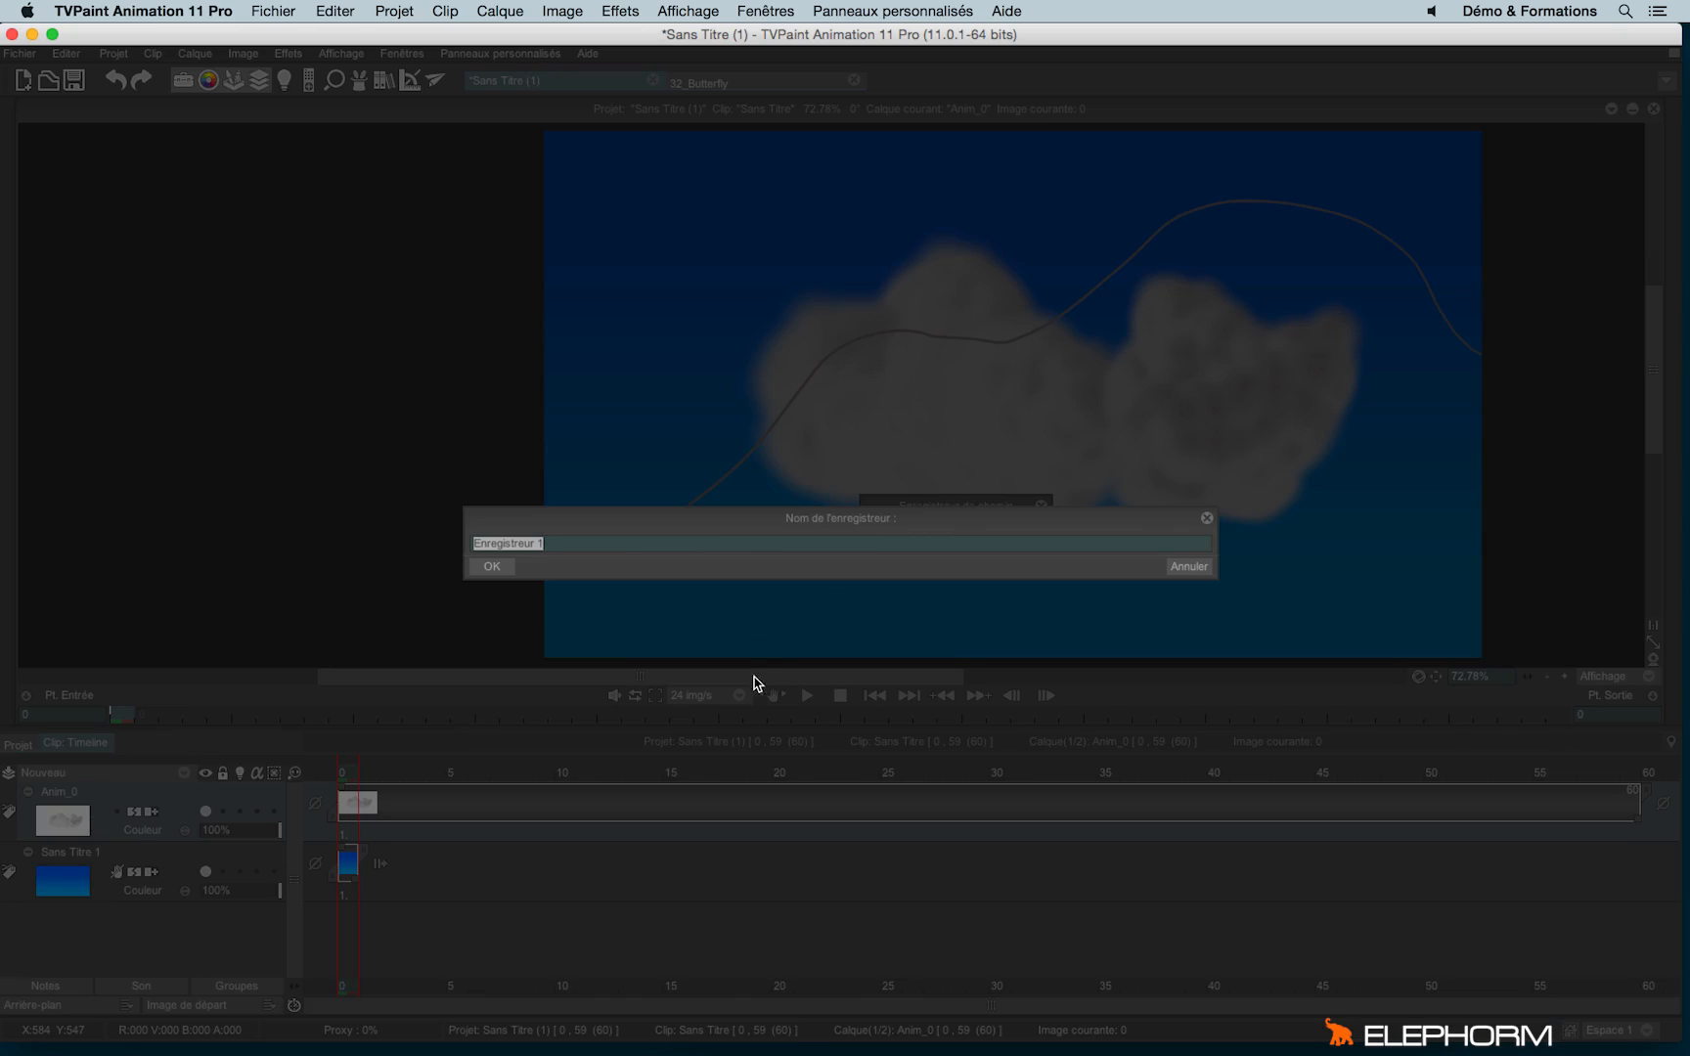
{"action": "left_click", "coordinate": [488, 568]}
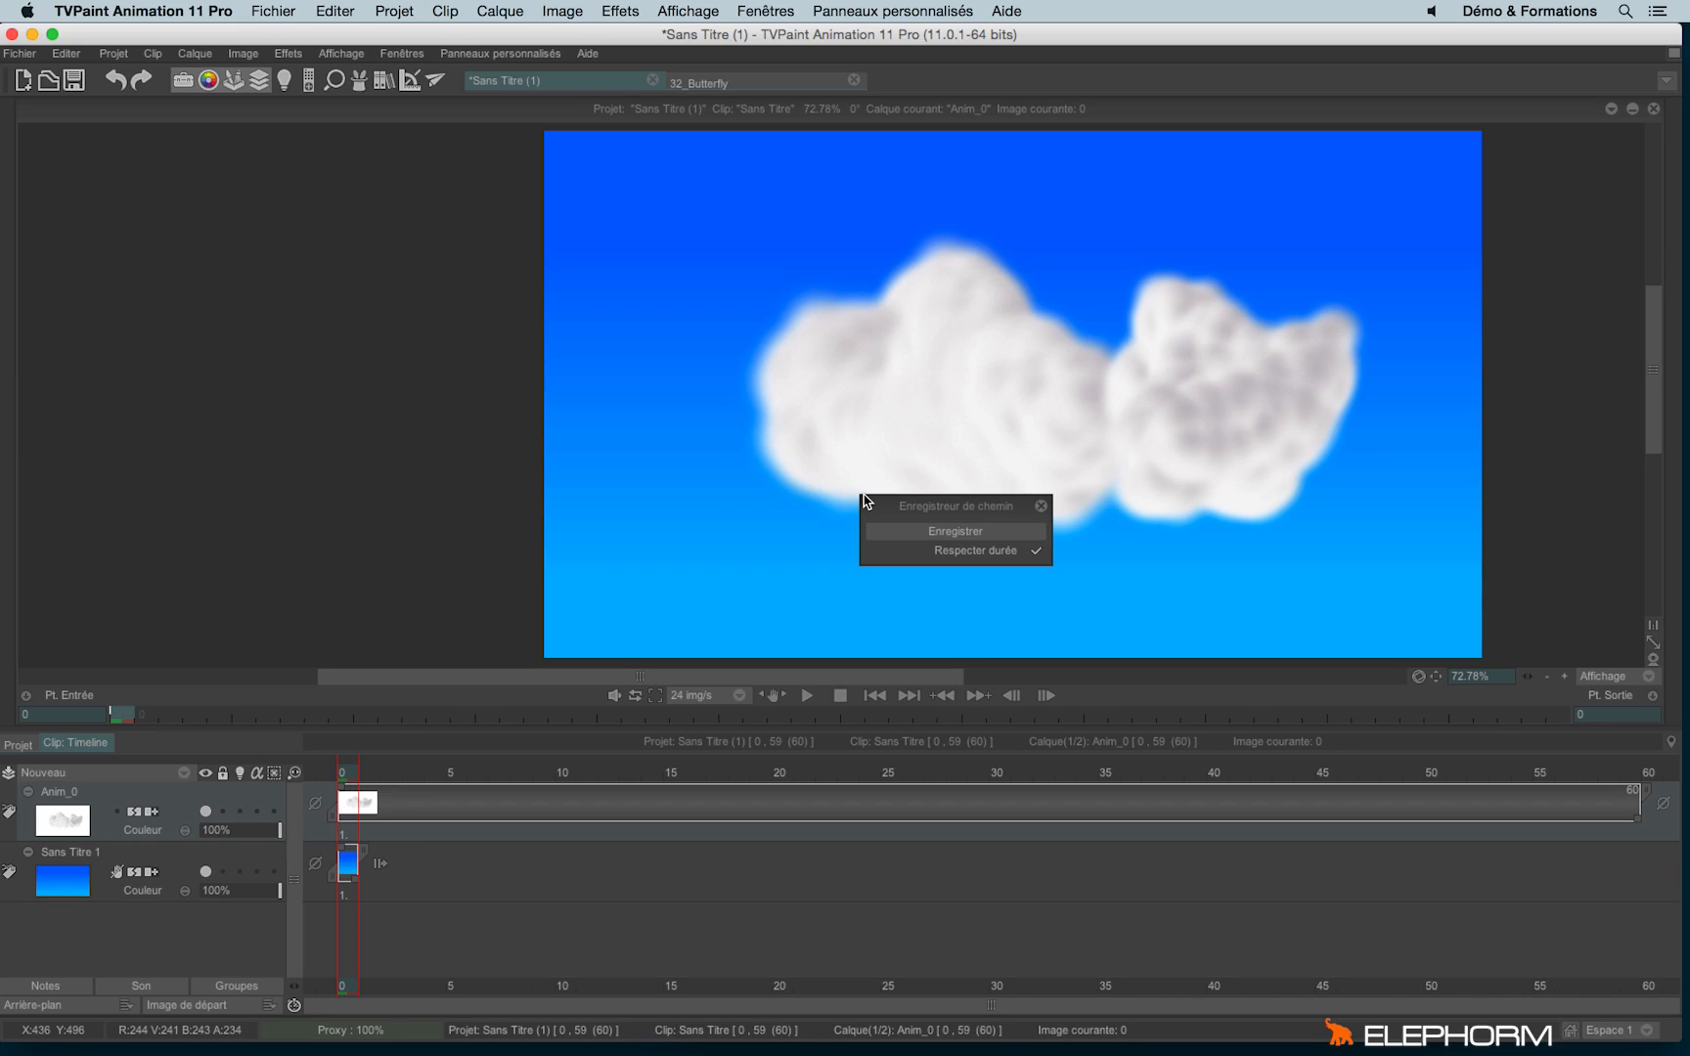
{"action": "left_click", "coordinate": [1041, 506]}
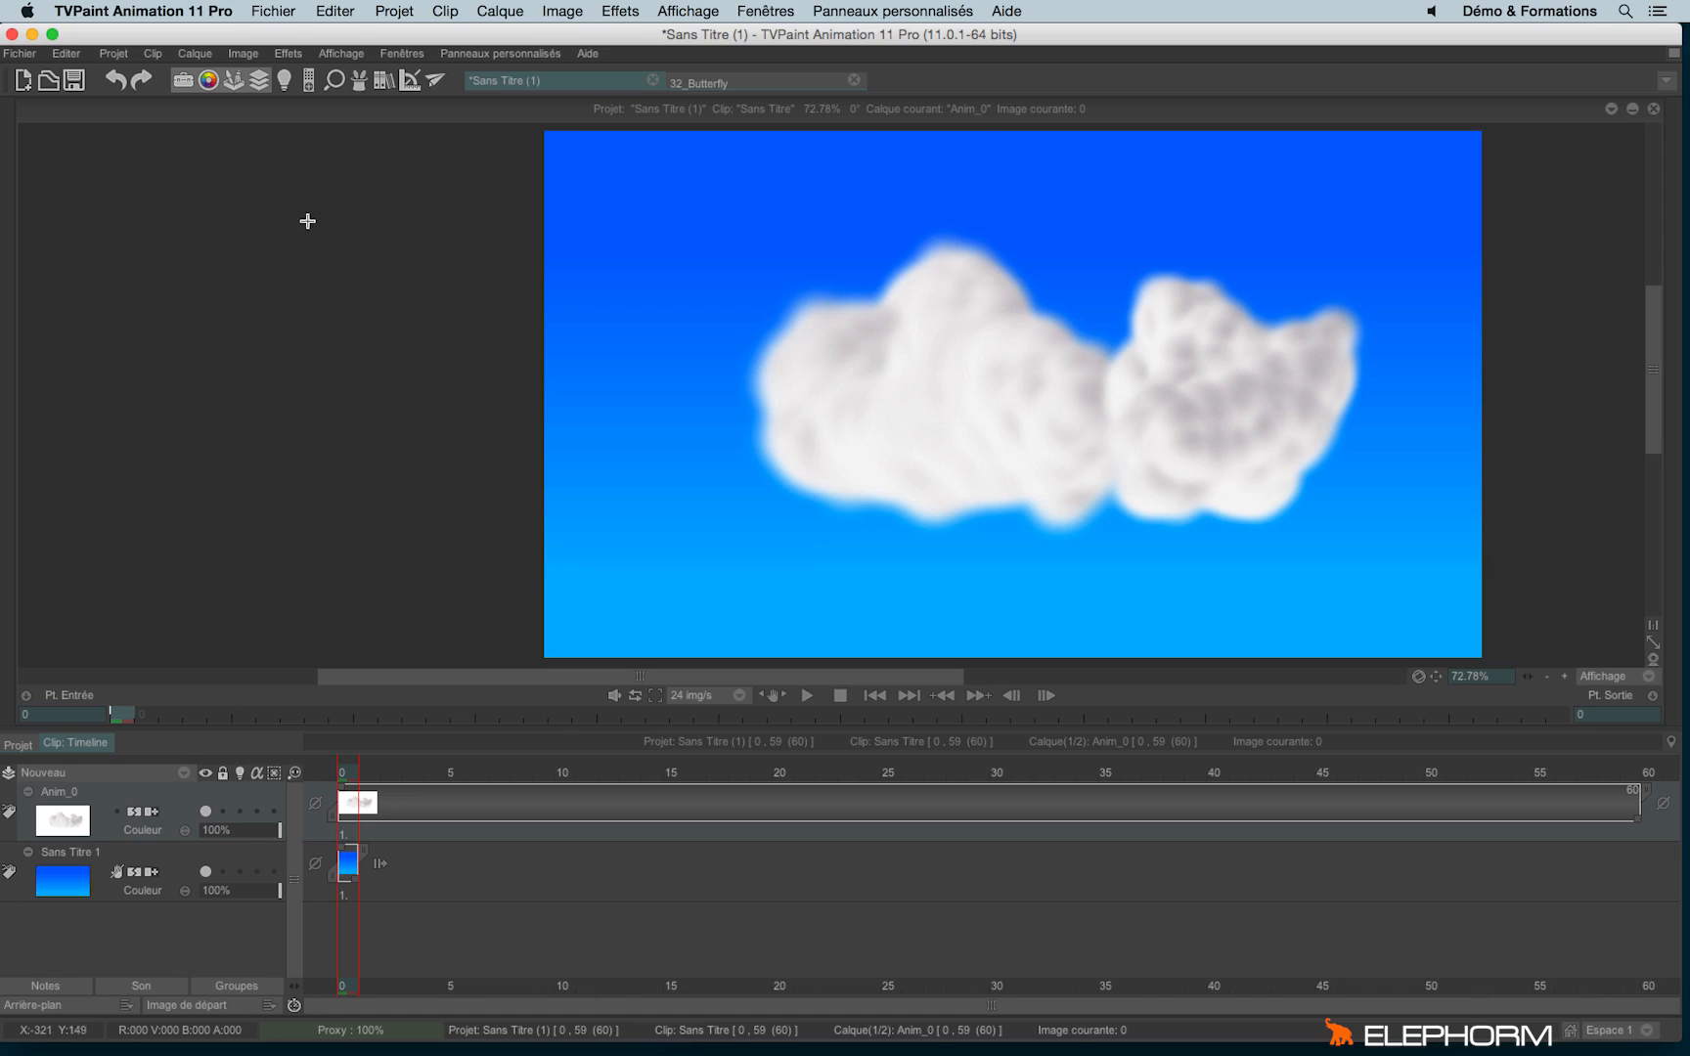
Reopen the FX stack and copy the saved path Enregistreur 1 from the path bin into the KeyFramer's Position.
{"action": "left_click", "coordinate": [359, 80]}
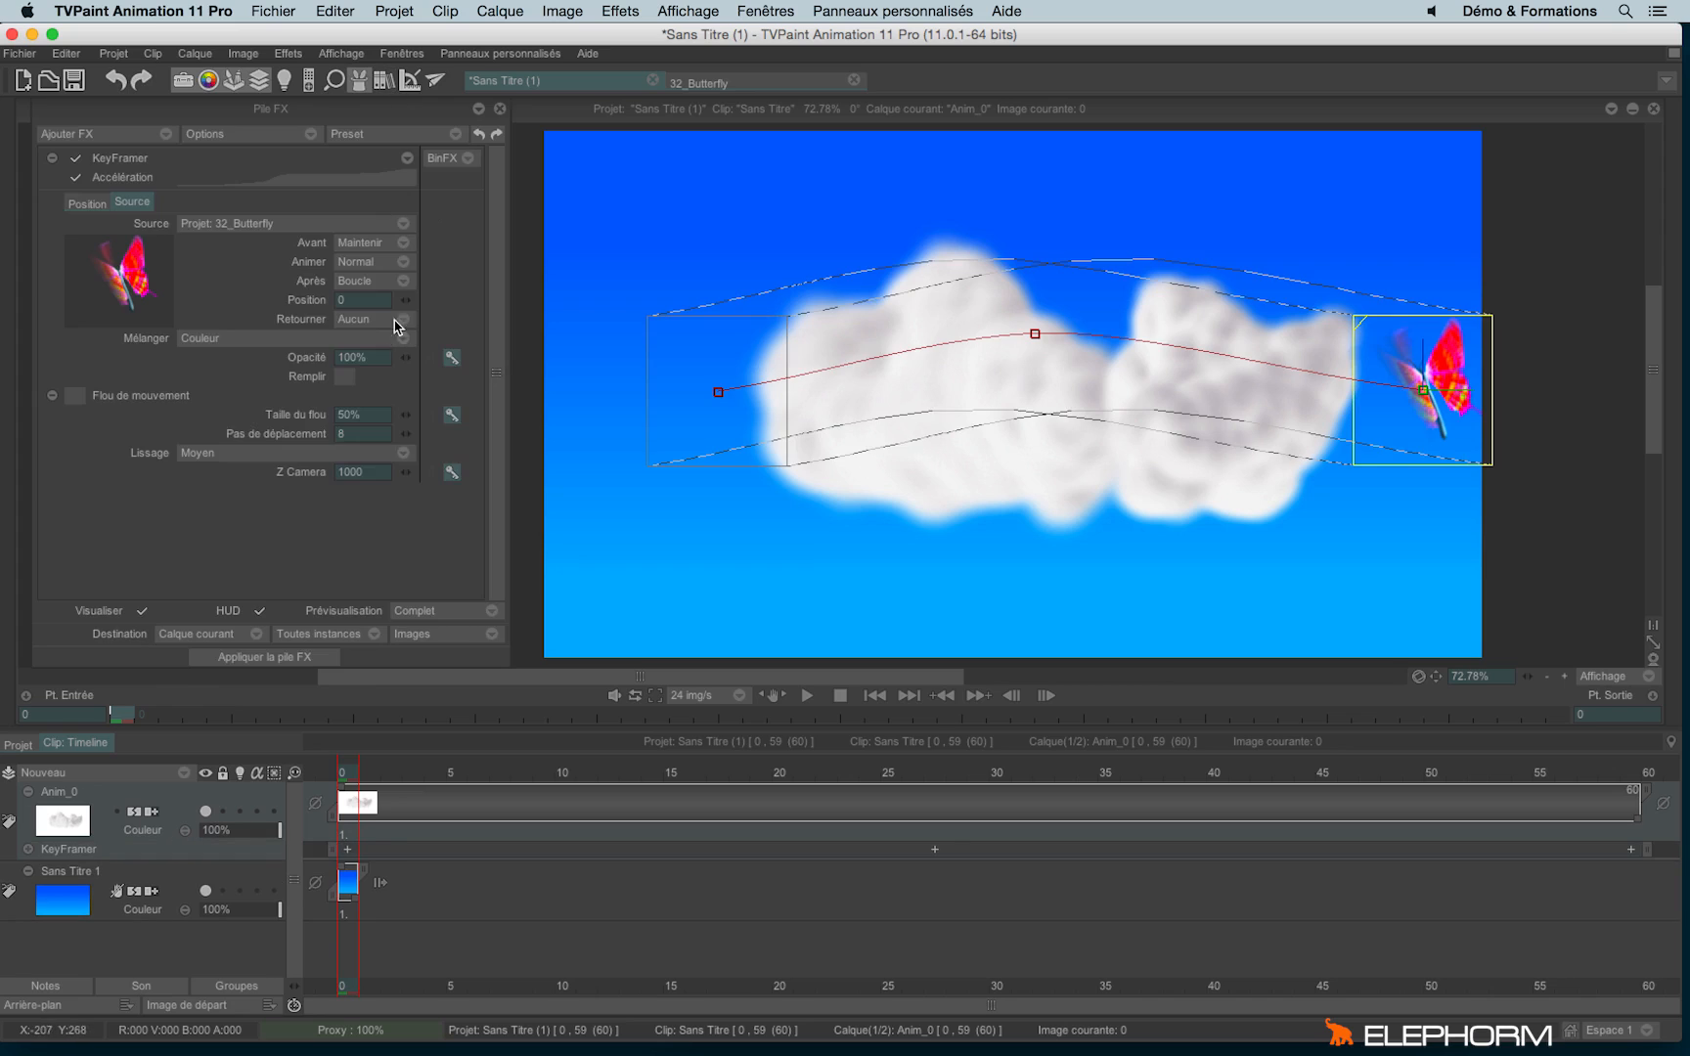
{"action": "left_click", "coordinate": [89, 202]}
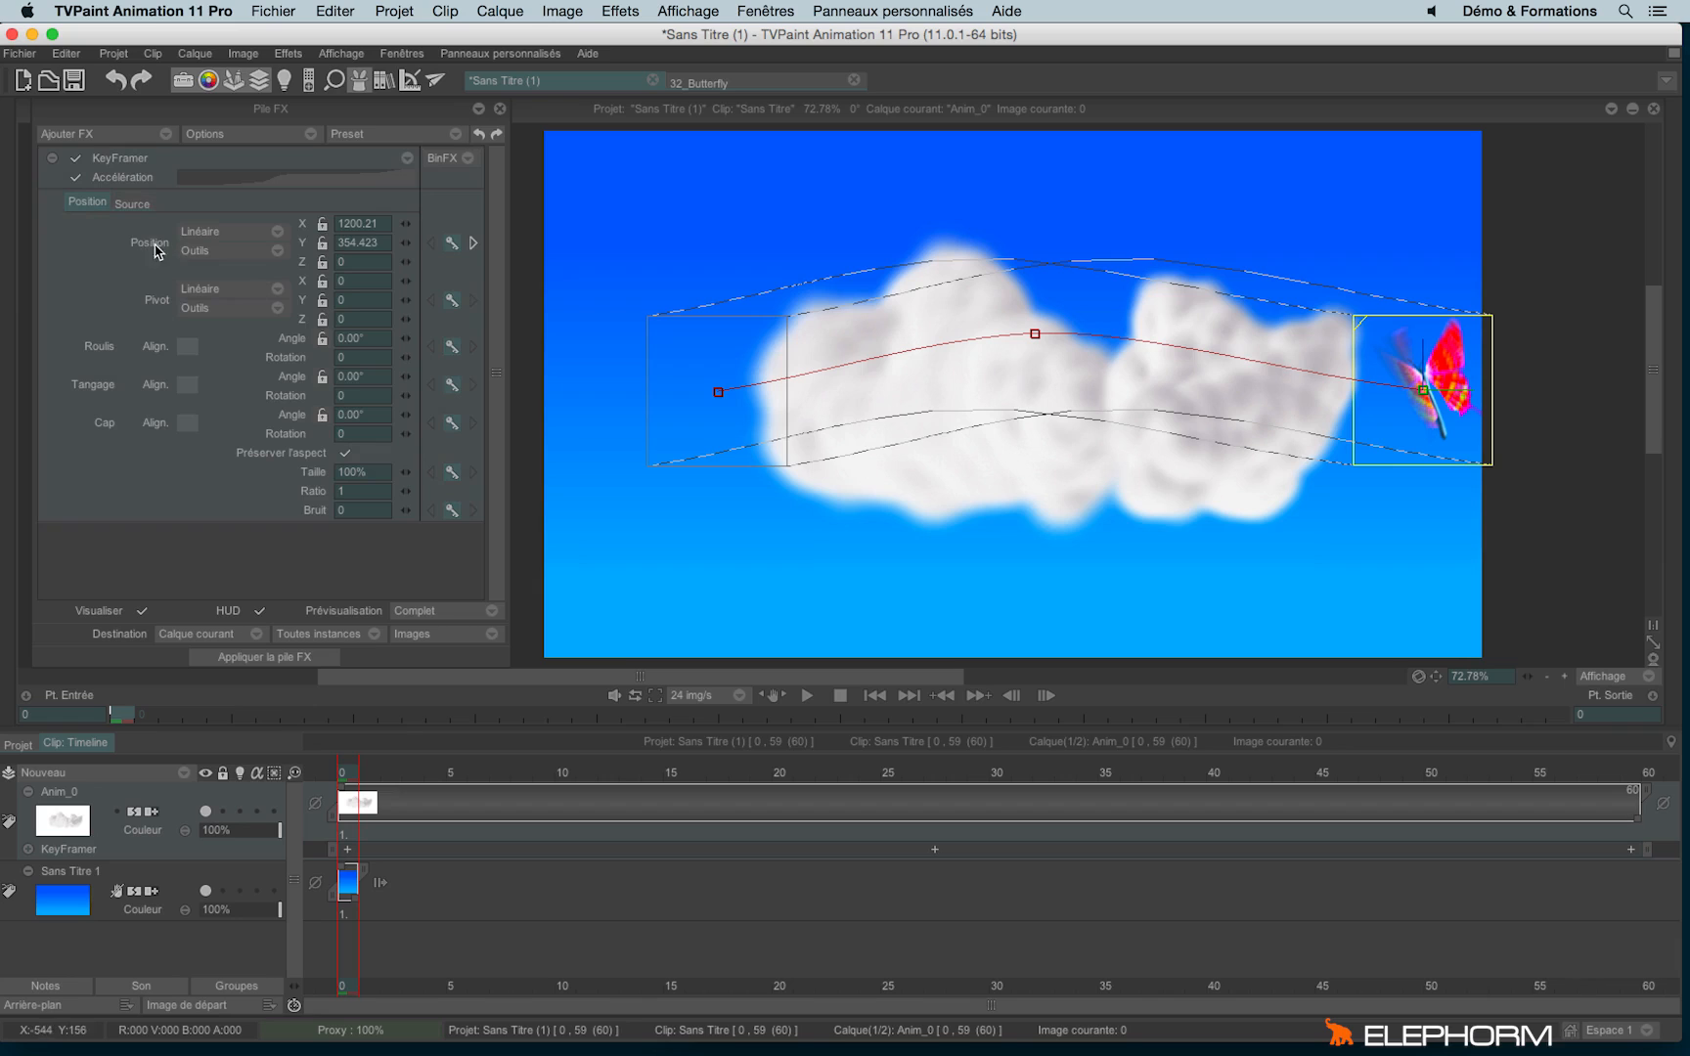
{"action": "left_click", "coordinate": [226, 252]}
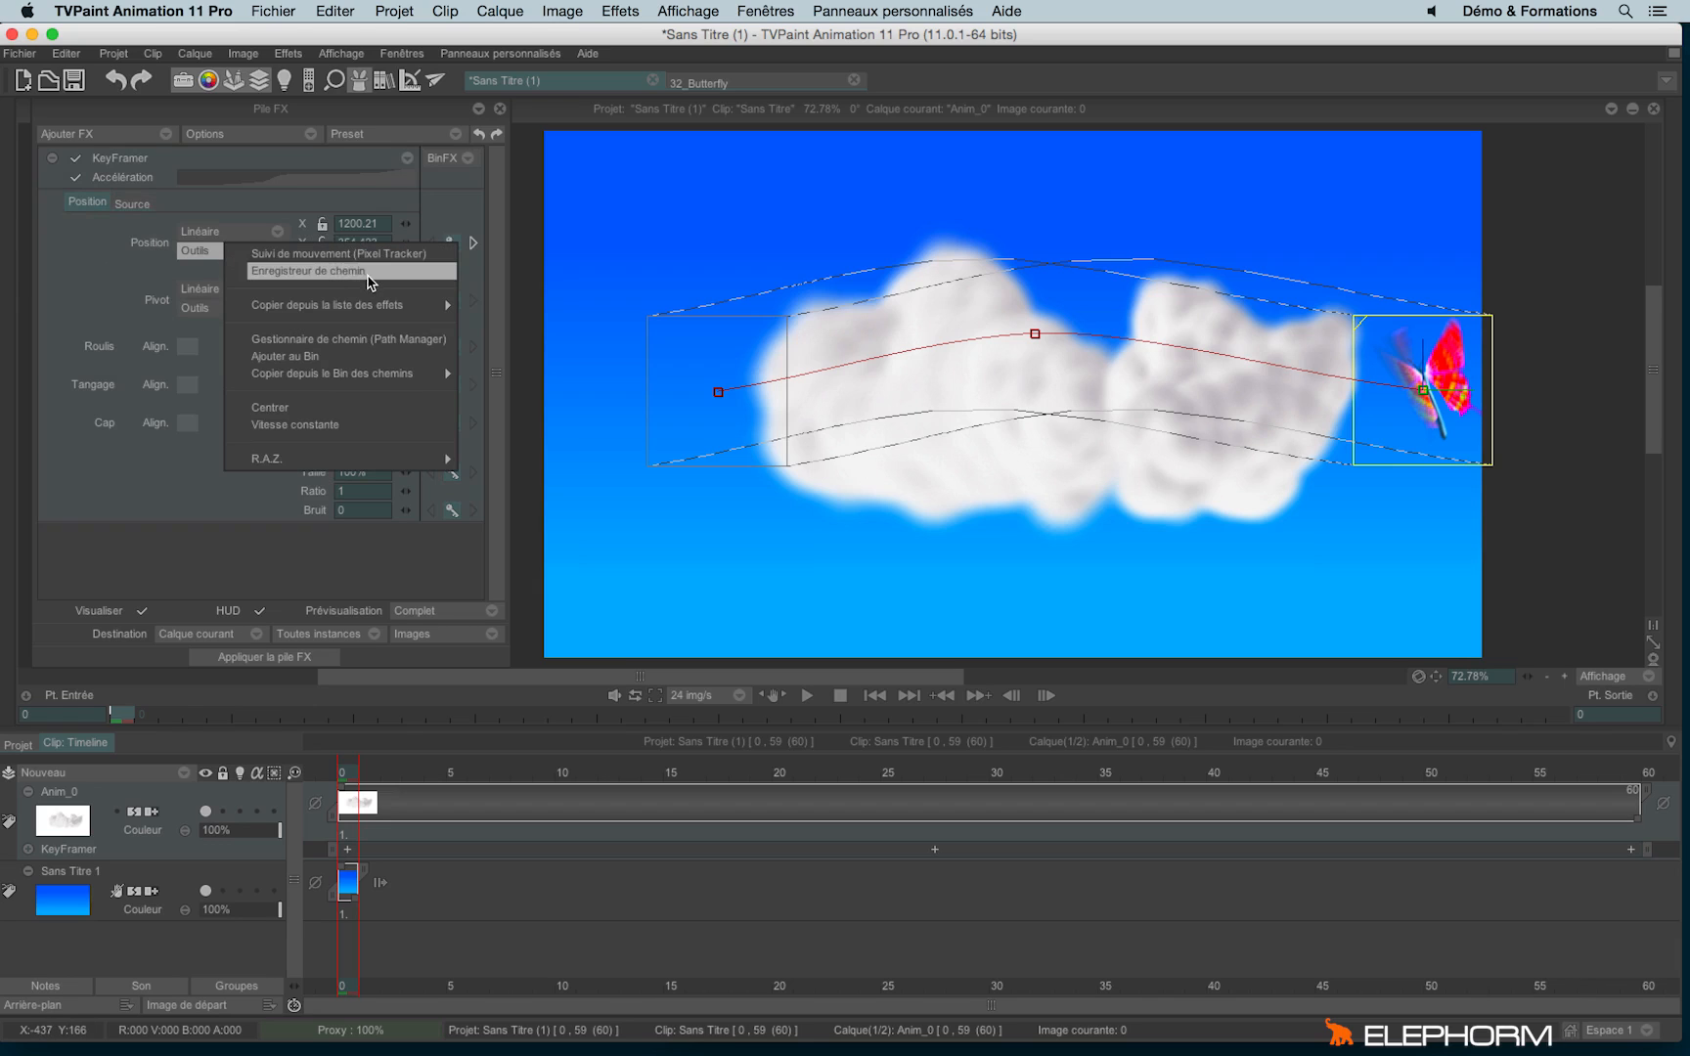
{"action": "mouse_move", "coordinate": [391, 380]}
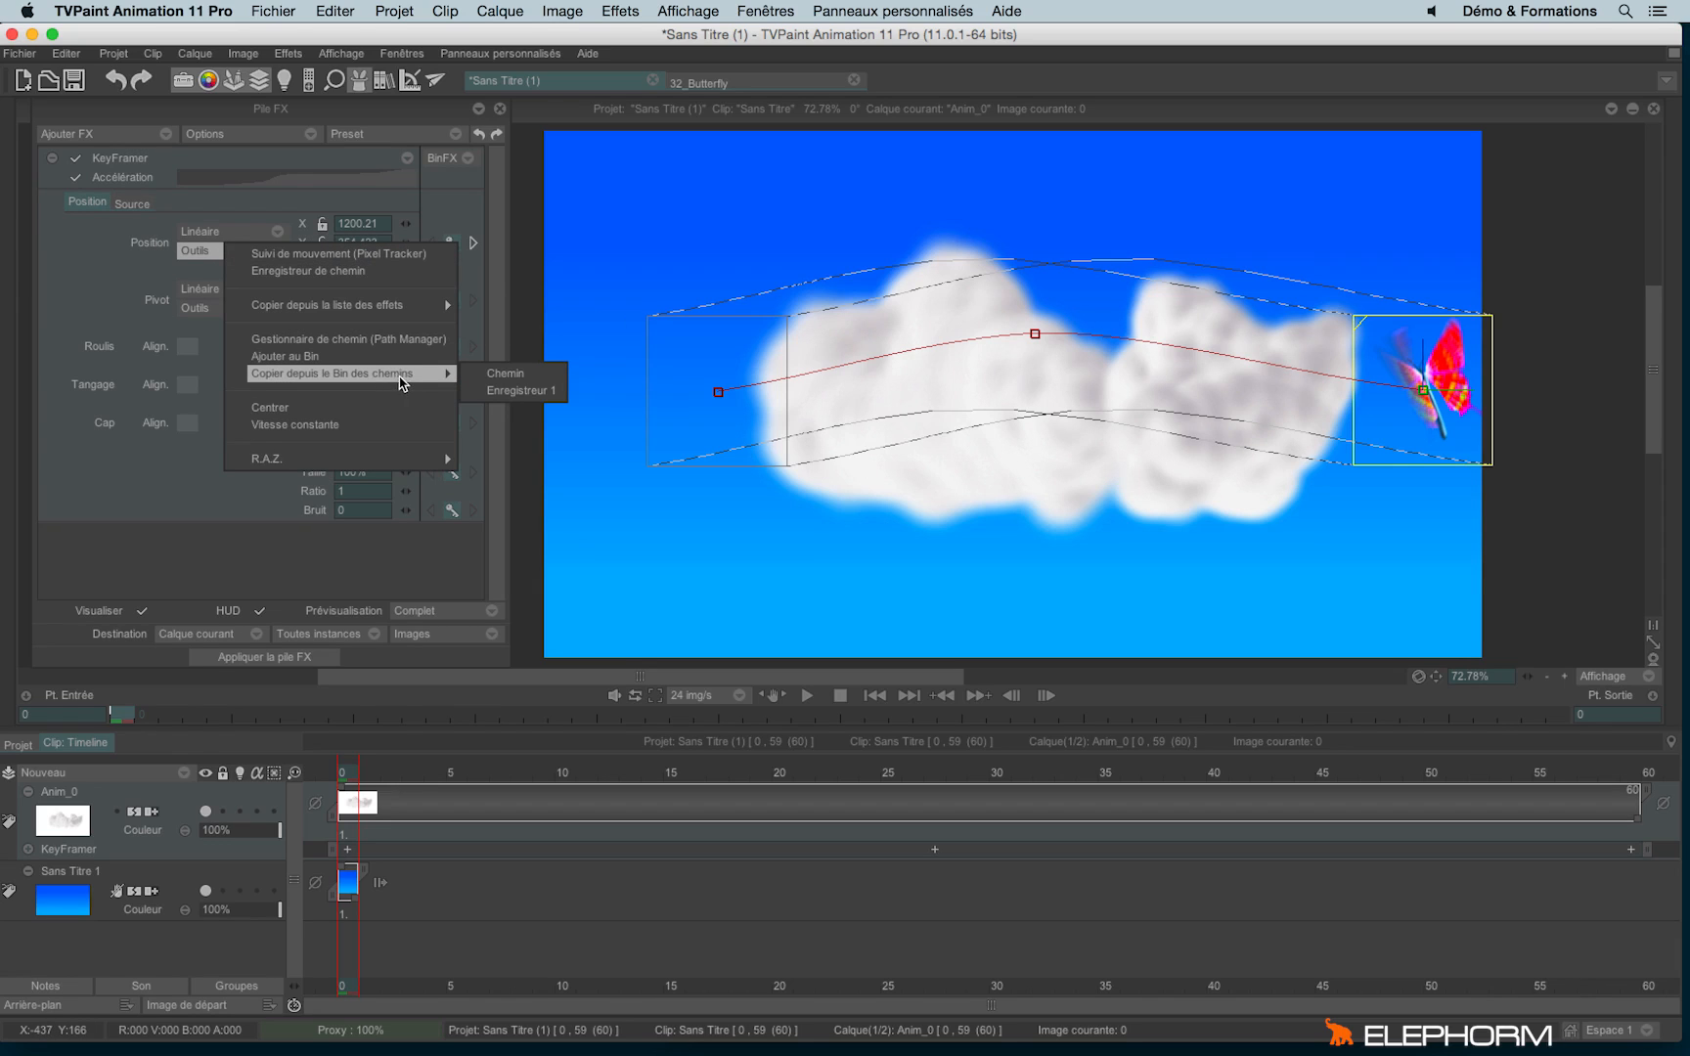
{"action": "left_click", "coordinate": [529, 391]}
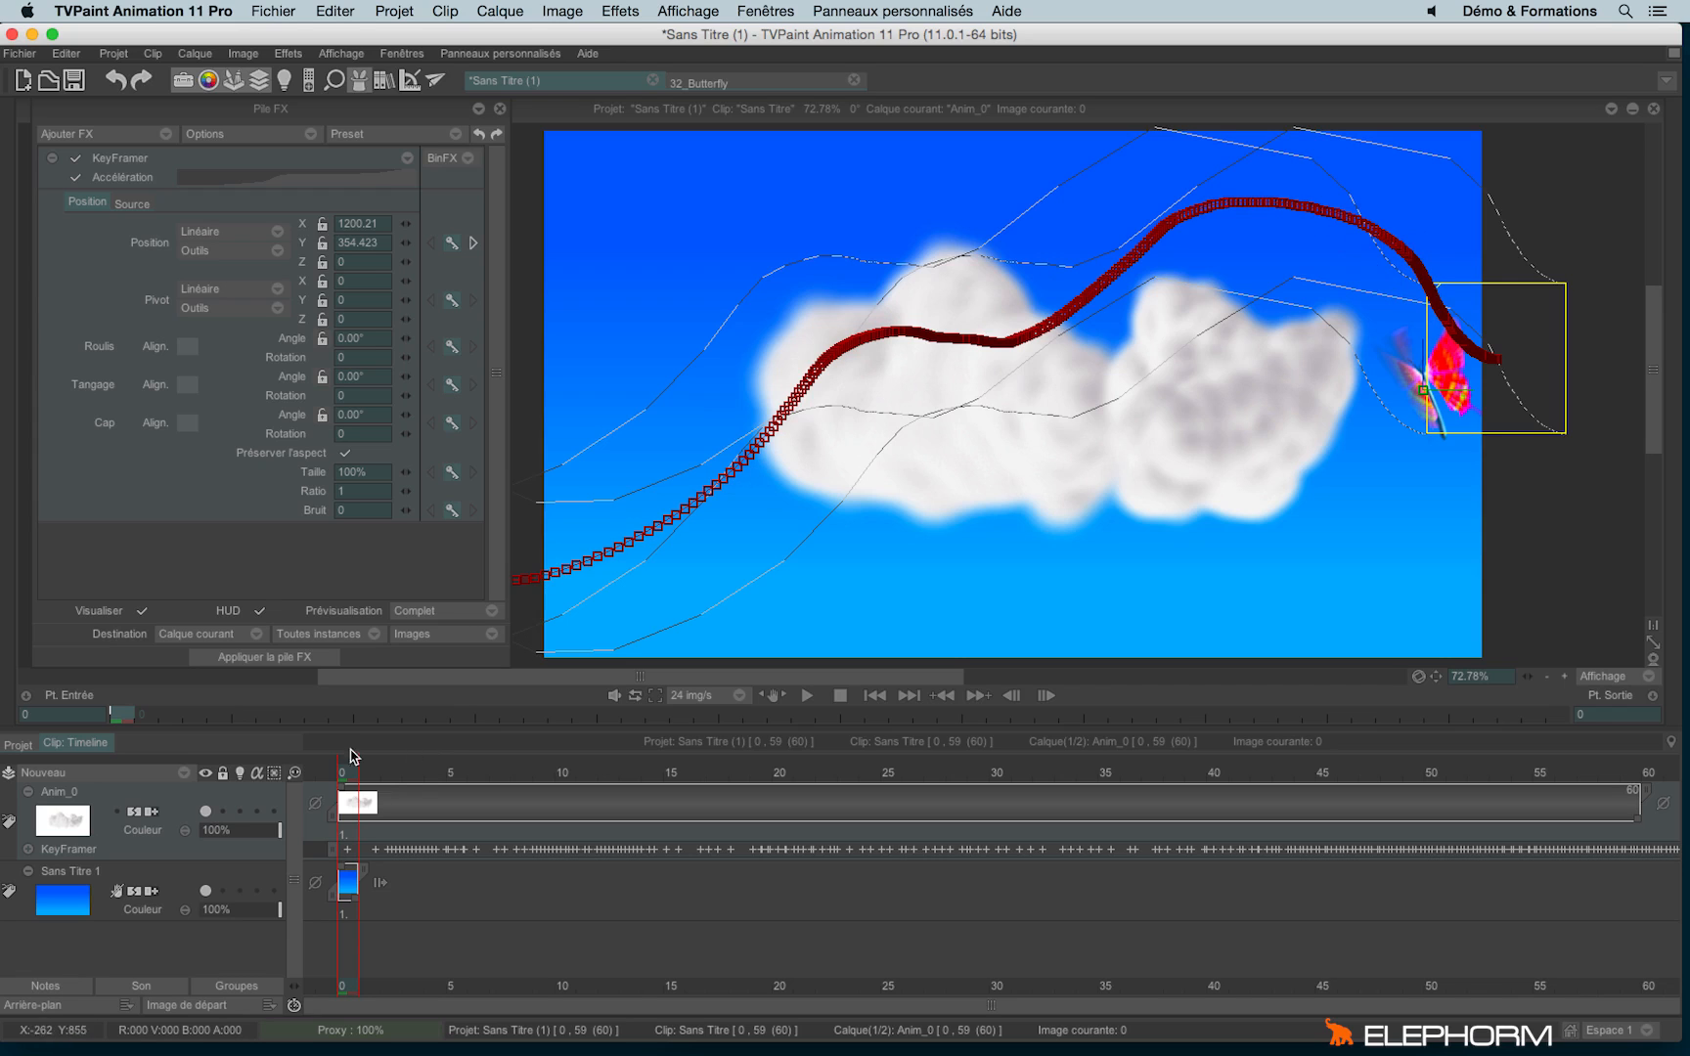
Extend the Anim_0 layer to 133 frames and scrub to frame 61 to check the butterfly's flight along the path.
{"action": "scroll", "coordinate": [297, 777], "scroll_direction": "down", "scroll_amount": 3}
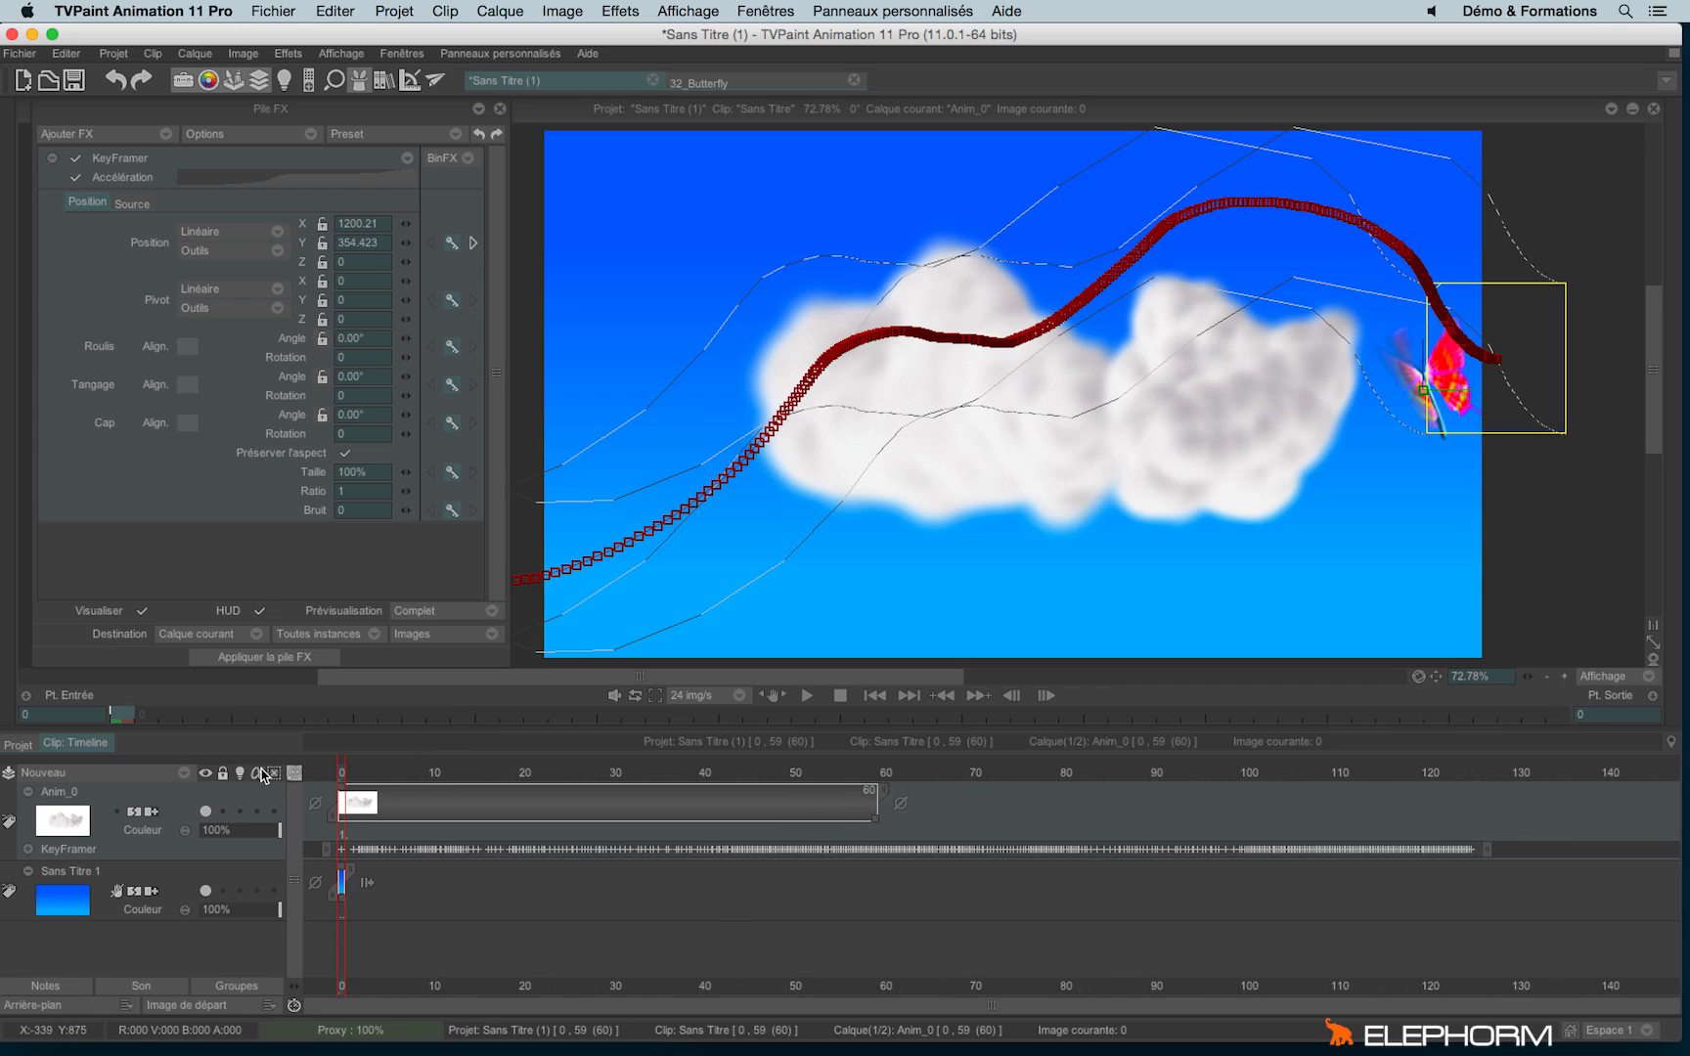
{"action": "left_click_drag", "start_coordinate": [876, 826], "coordinate": [1534, 859]}
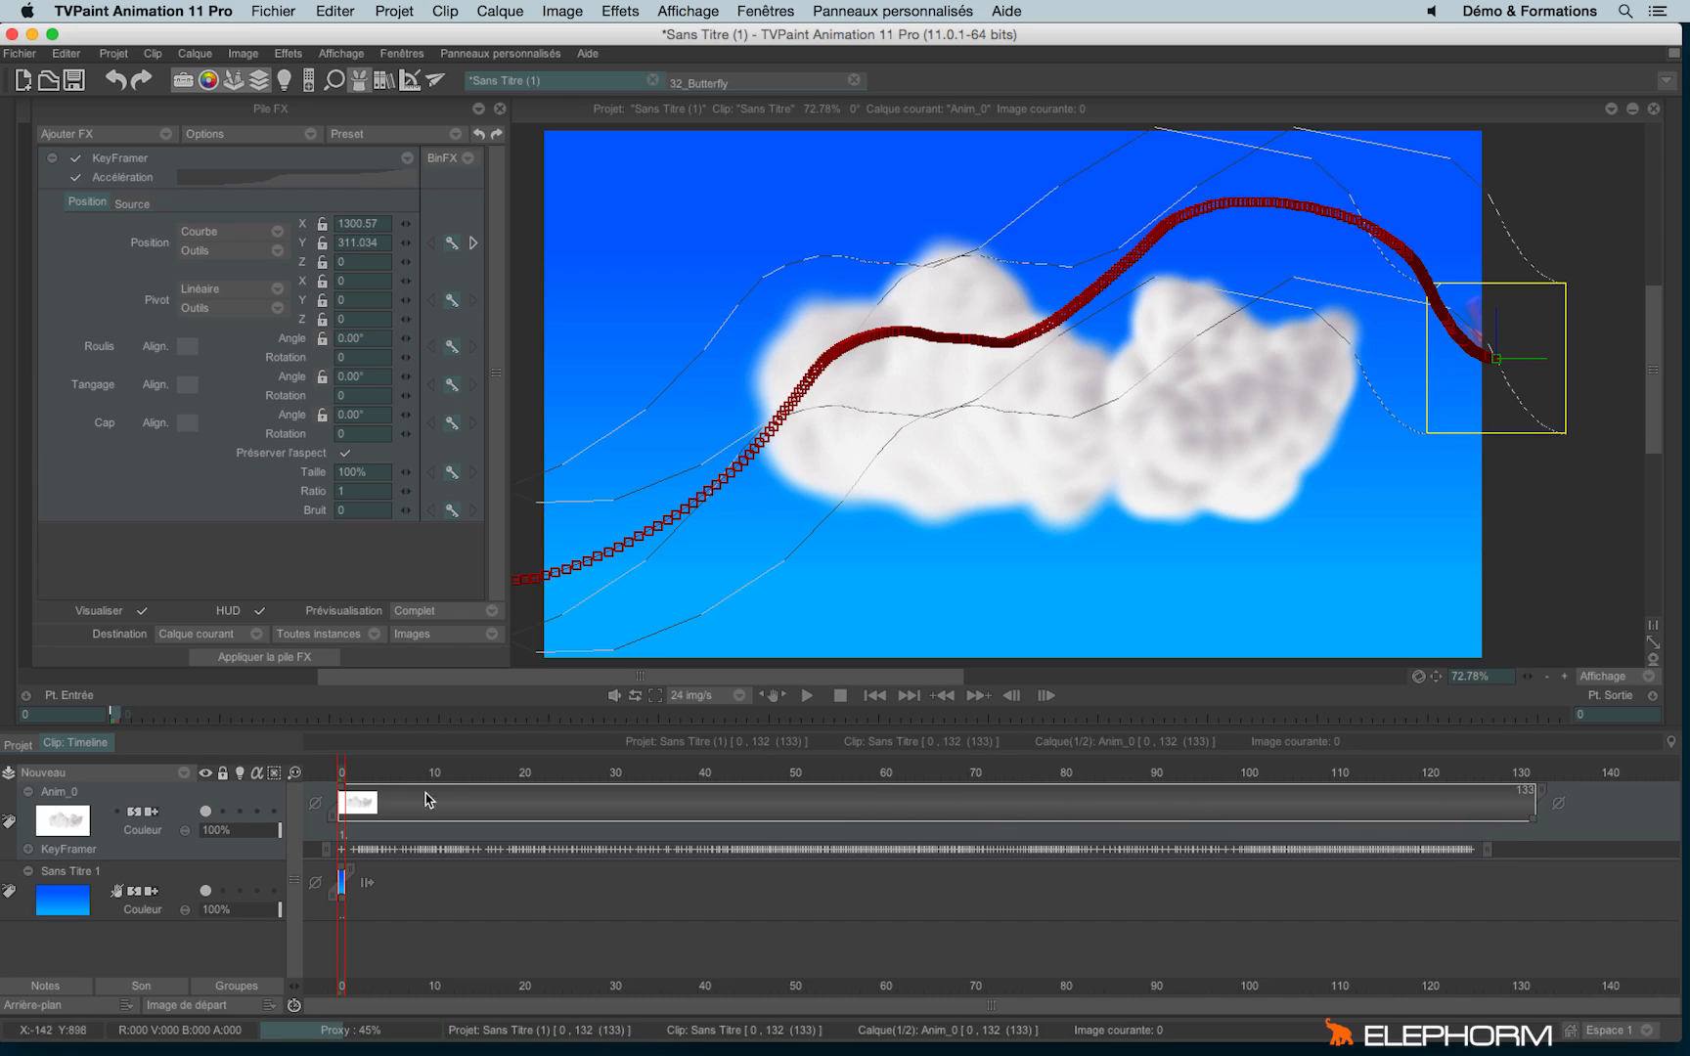
{"action": "left_click_drag", "start_coordinate": [346, 767], "coordinate": [682, 786]}
{"action": "key", "text": "space"}
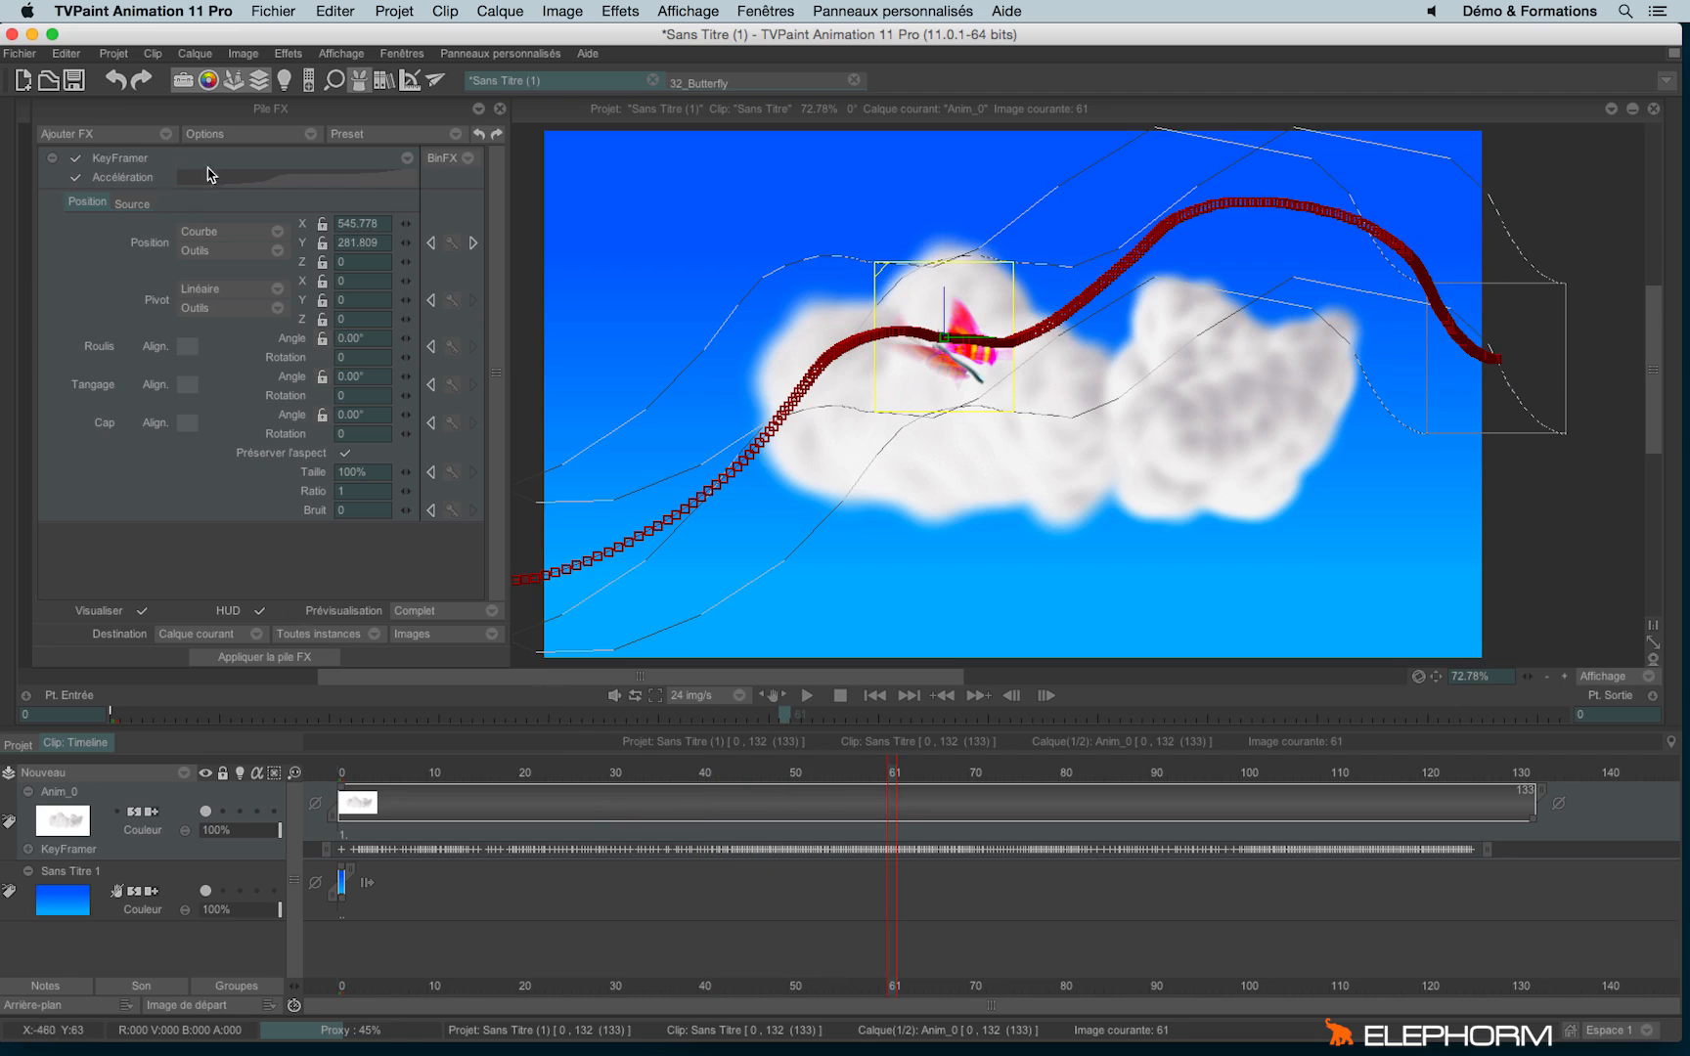
Disable the KeyFramer's Accélération, scrub to frame 63 to check the motion and turn off the HUD overlay.
{"action": "left_click", "coordinate": [74, 177]}
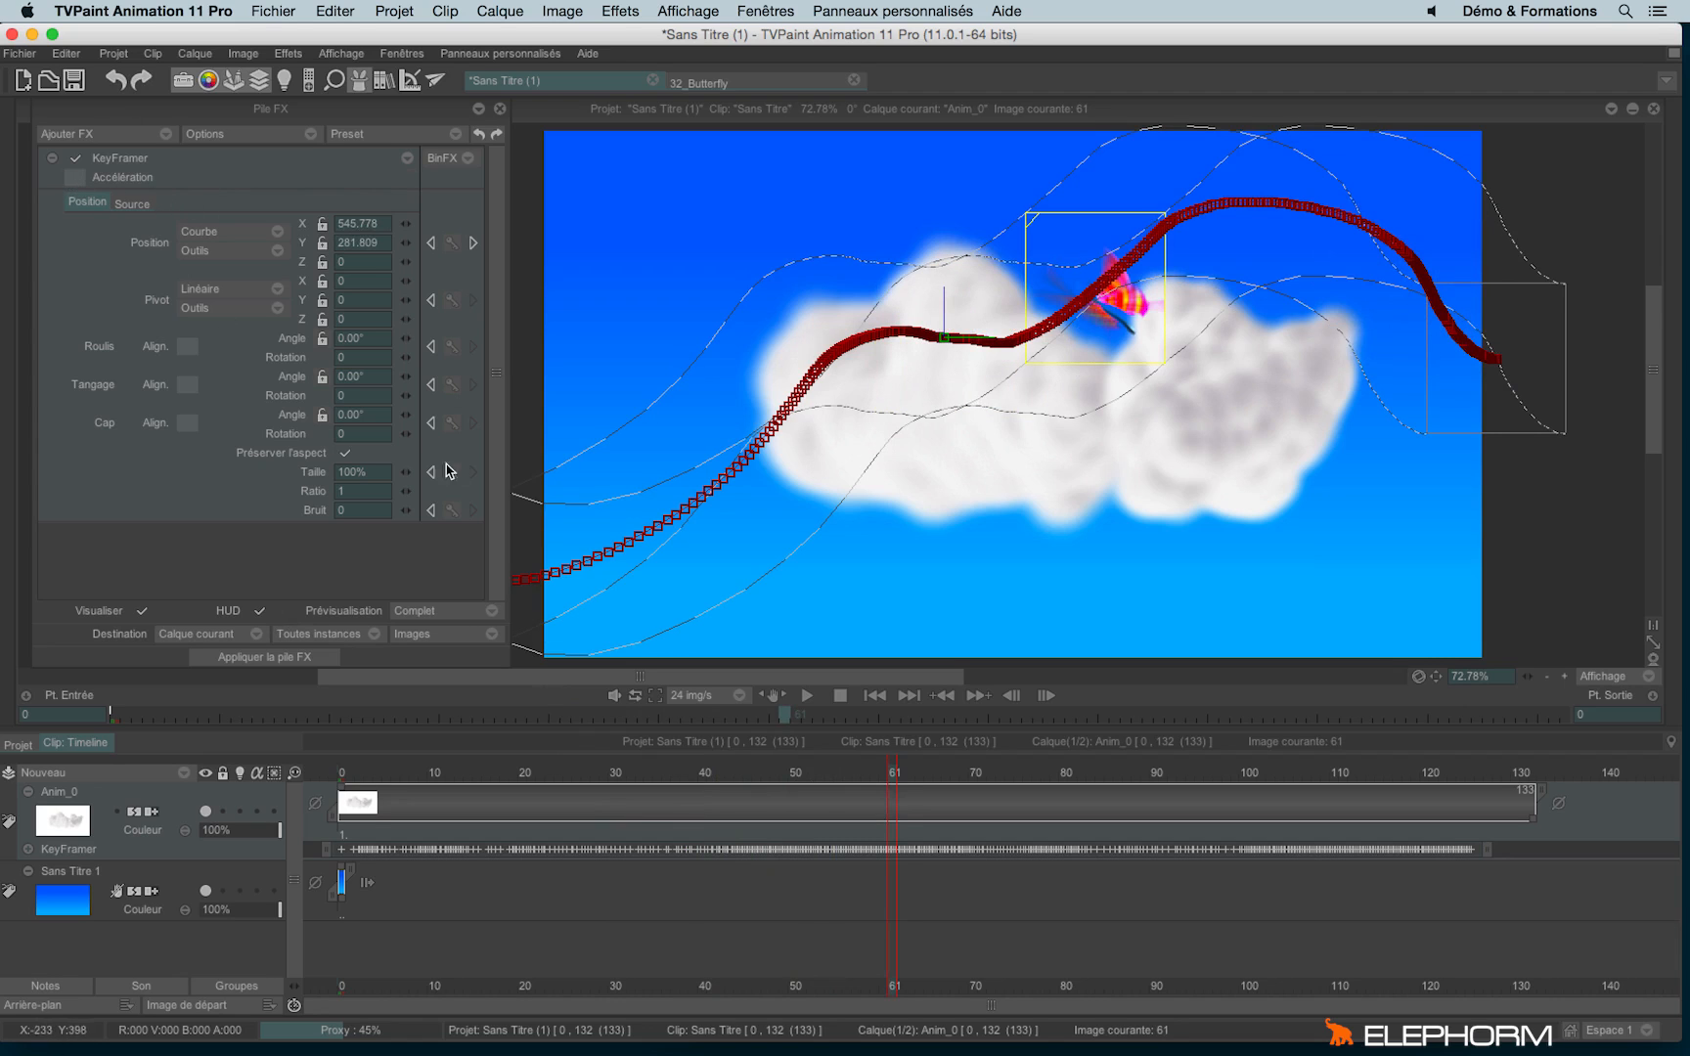
{"action": "left_click_drag", "start_coordinate": [399, 776], "coordinate": [908, 897]}
{"action": "left_click", "coordinate": [258, 611]}
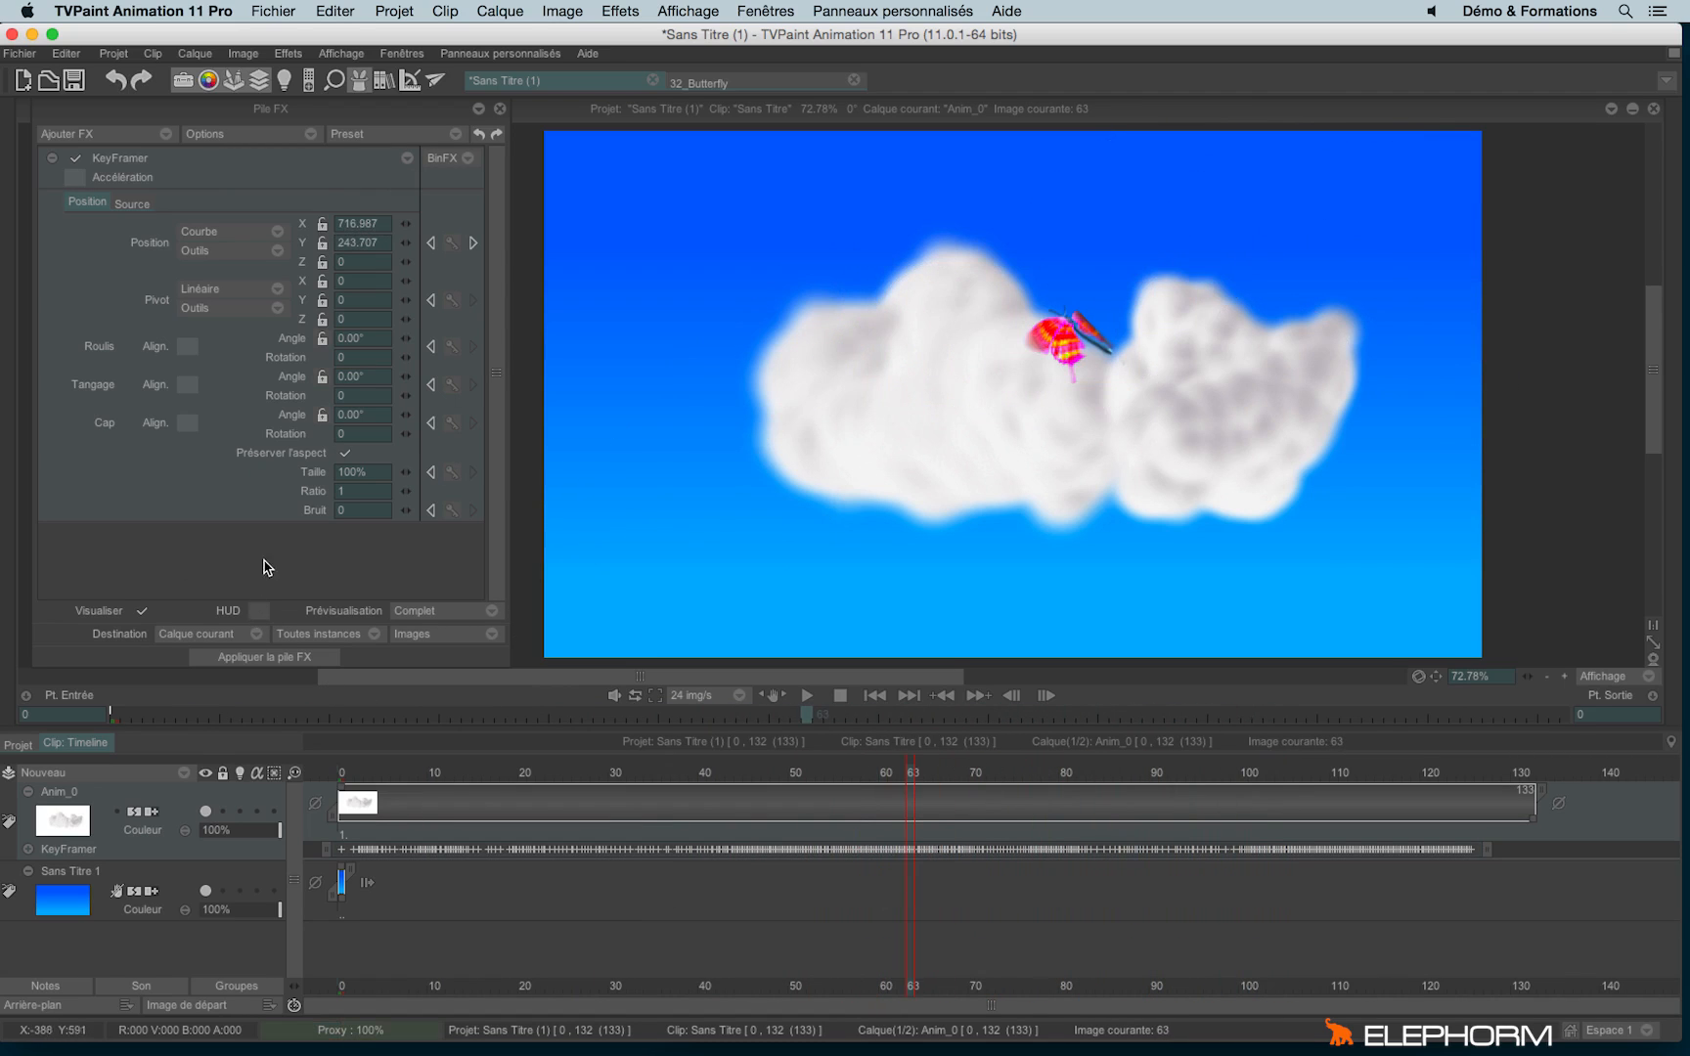
Apply the FX stack to the current layer, play the rendered butterfly animation and stop playback.
{"action": "left_click", "coordinate": [307, 658]}
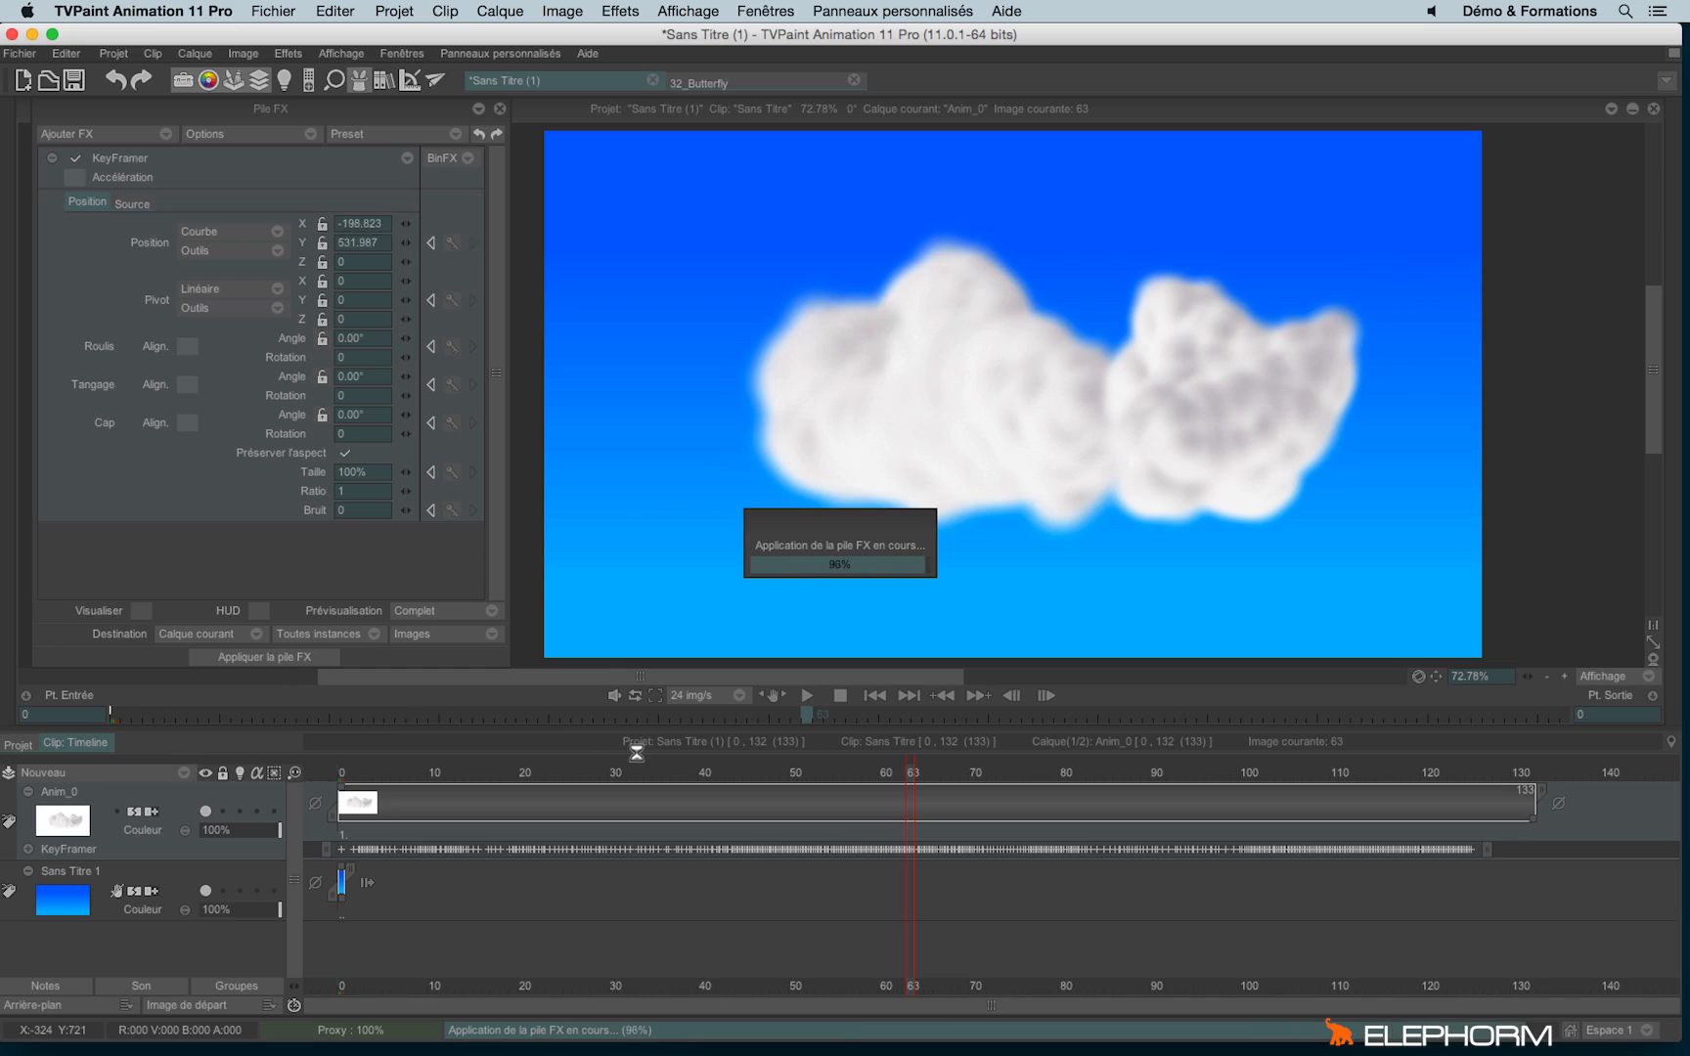
{"action": "left_click", "coordinate": [807, 695]}
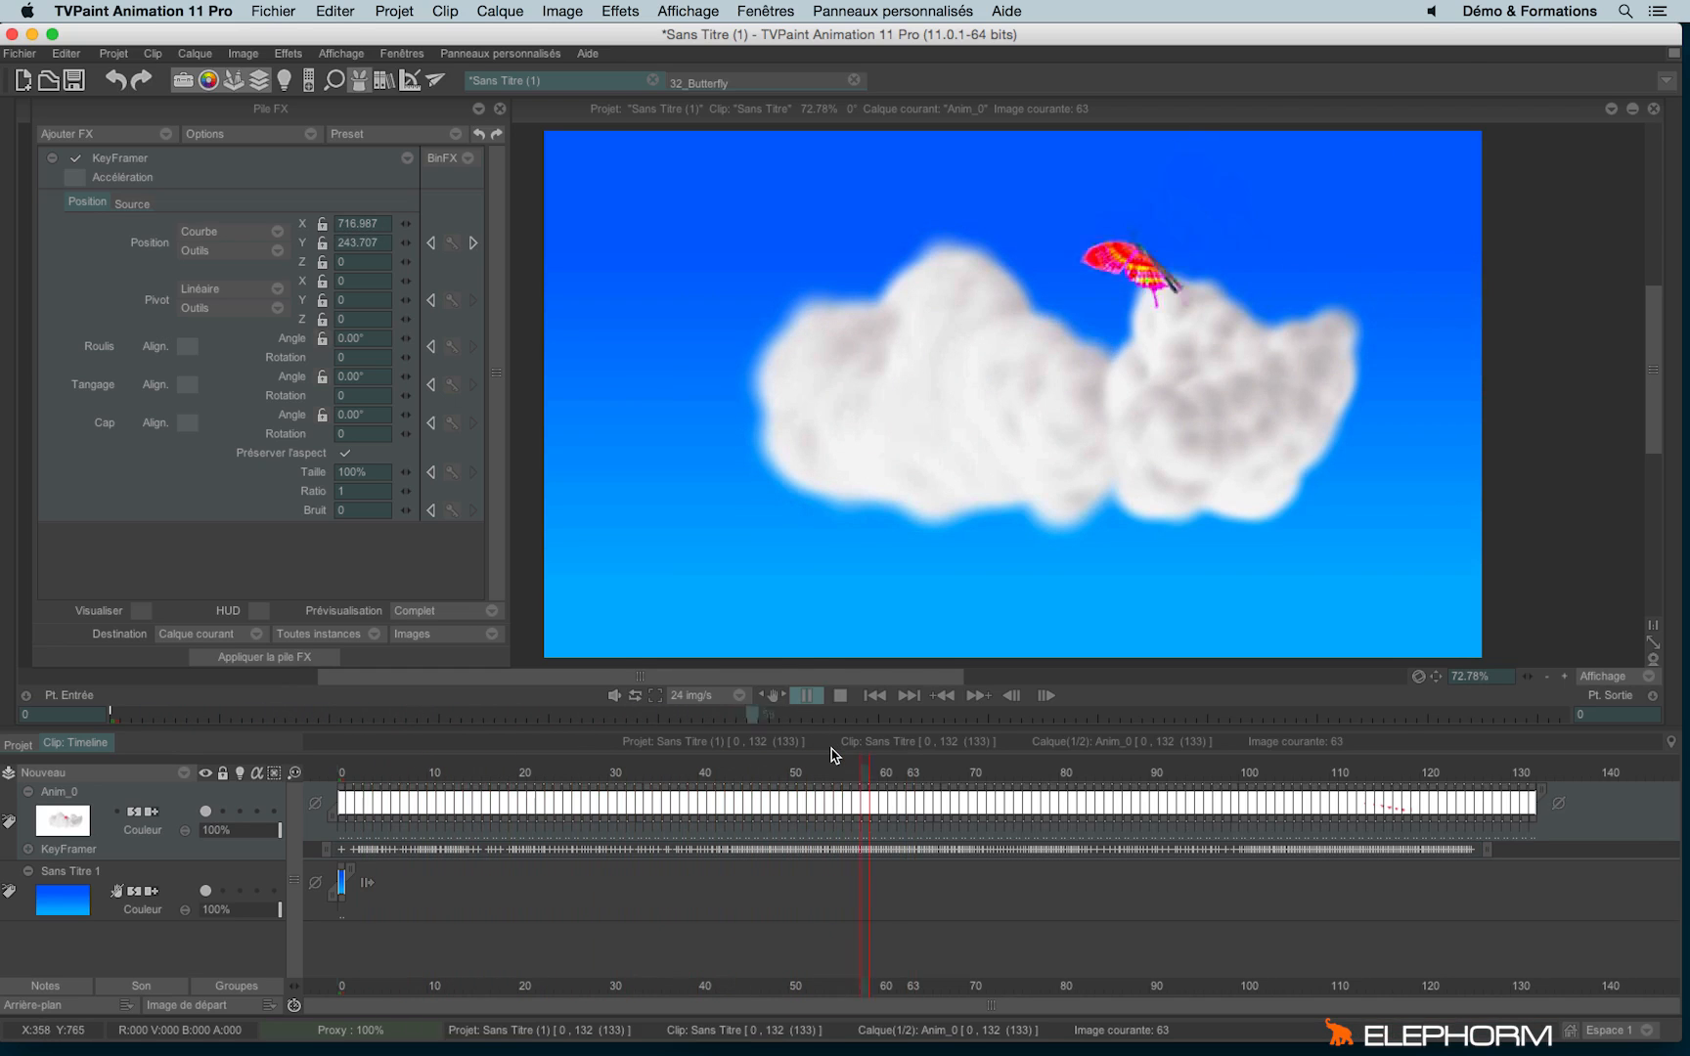
{"action": "left_click", "coordinate": [839, 696]}
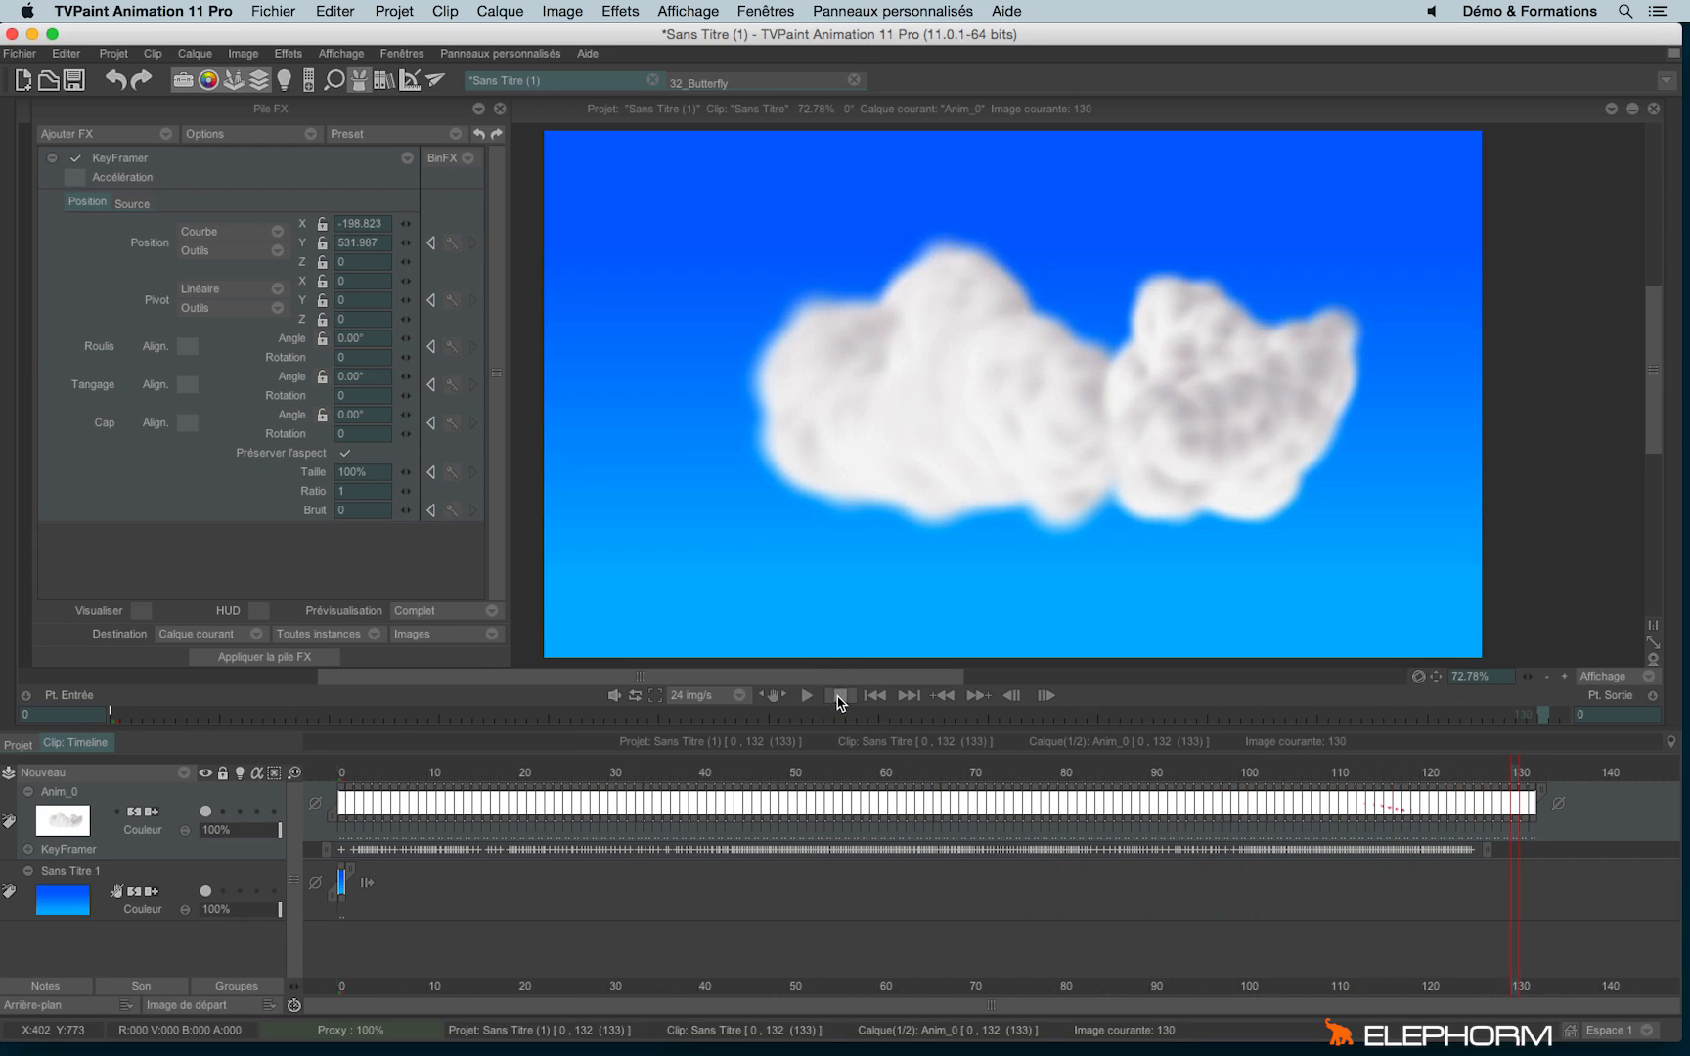